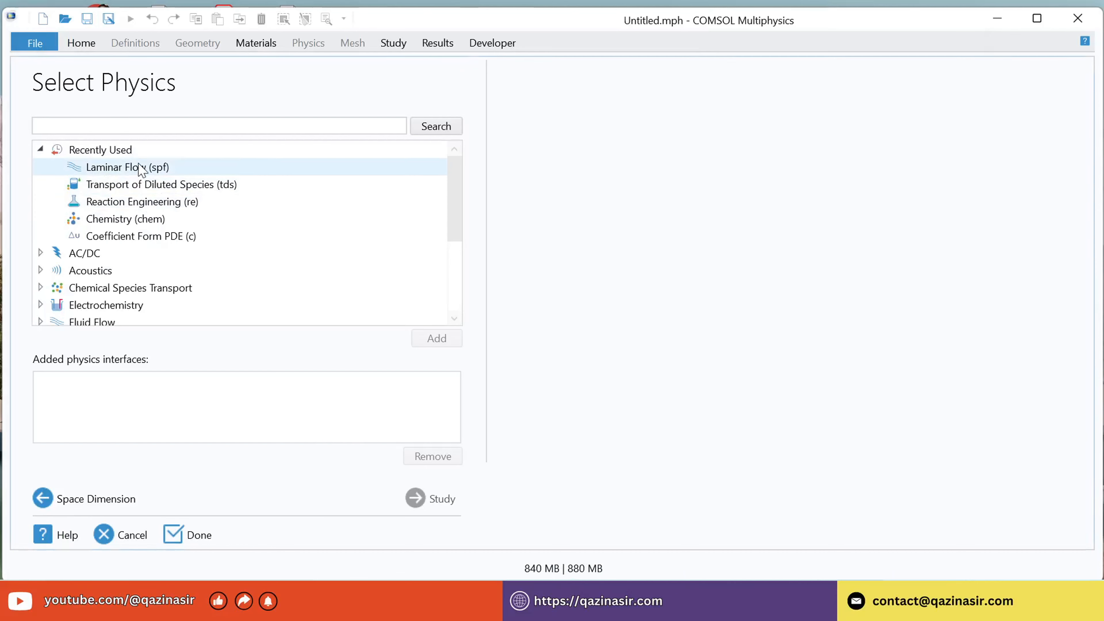
Add the Laminar Flow and Transport of Diluted Species physics interfaces and choose a Stationary study.
{"action": "left_click", "coordinate": [143, 170]}
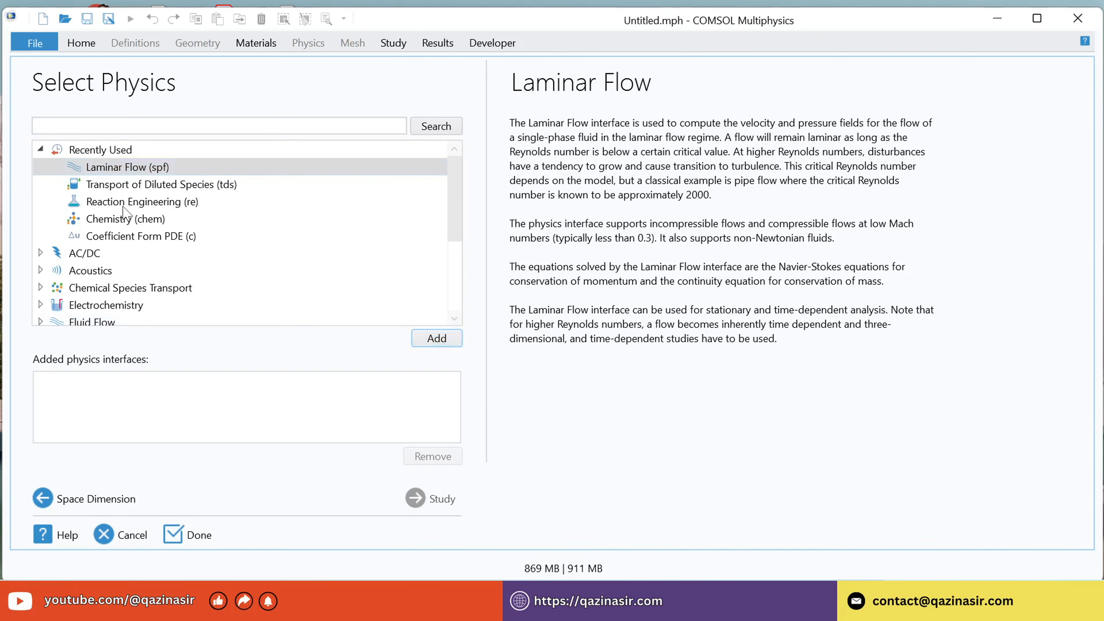
{"action": "left_click", "coordinate": [116, 189]}
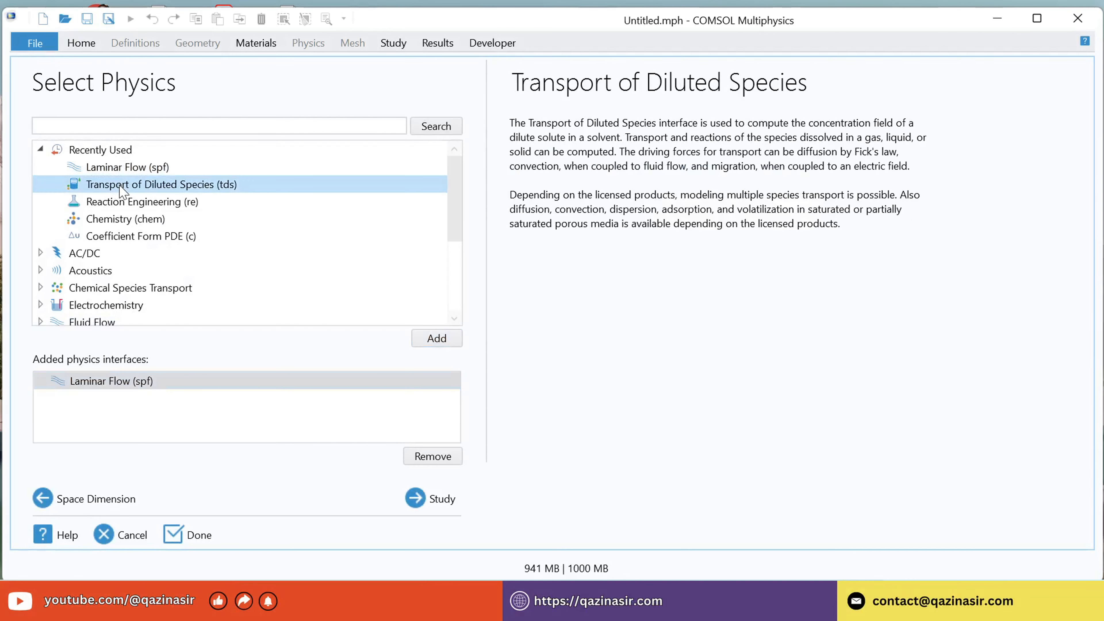
{"action": "left_click", "coordinate": [431, 338]}
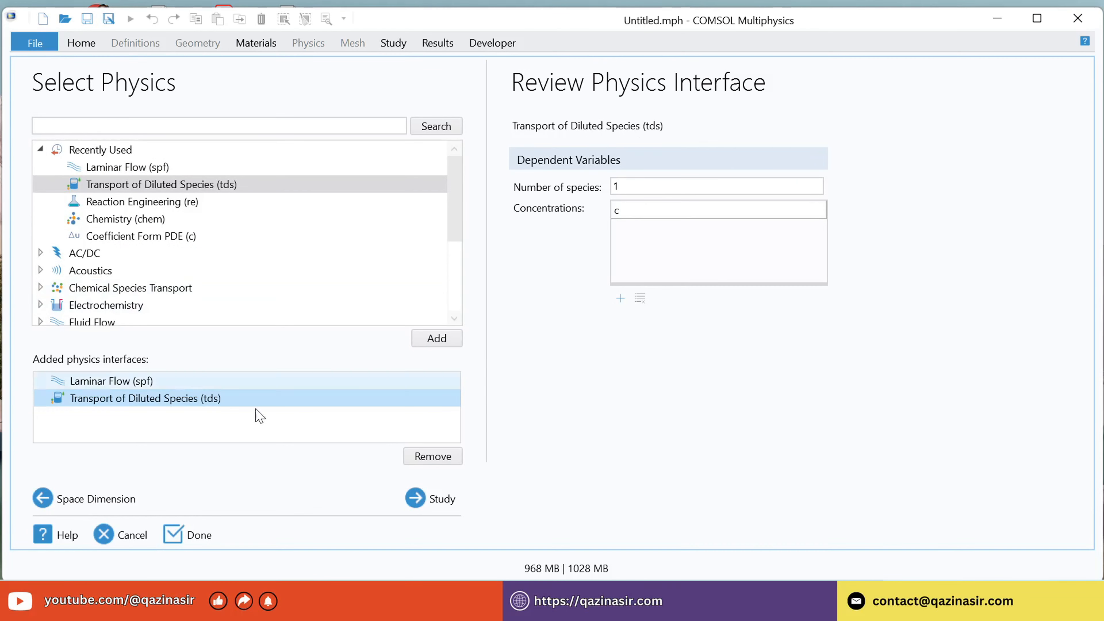
{"action": "left_click", "coordinate": [408, 499]}
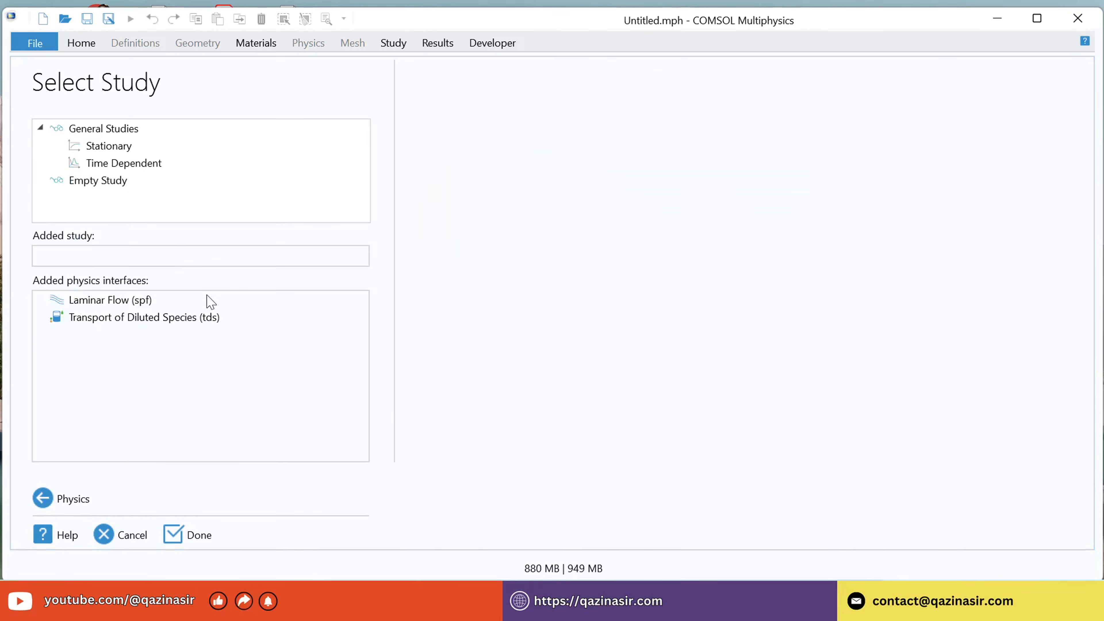
{"action": "left_click", "coordinate": [108, 148]}
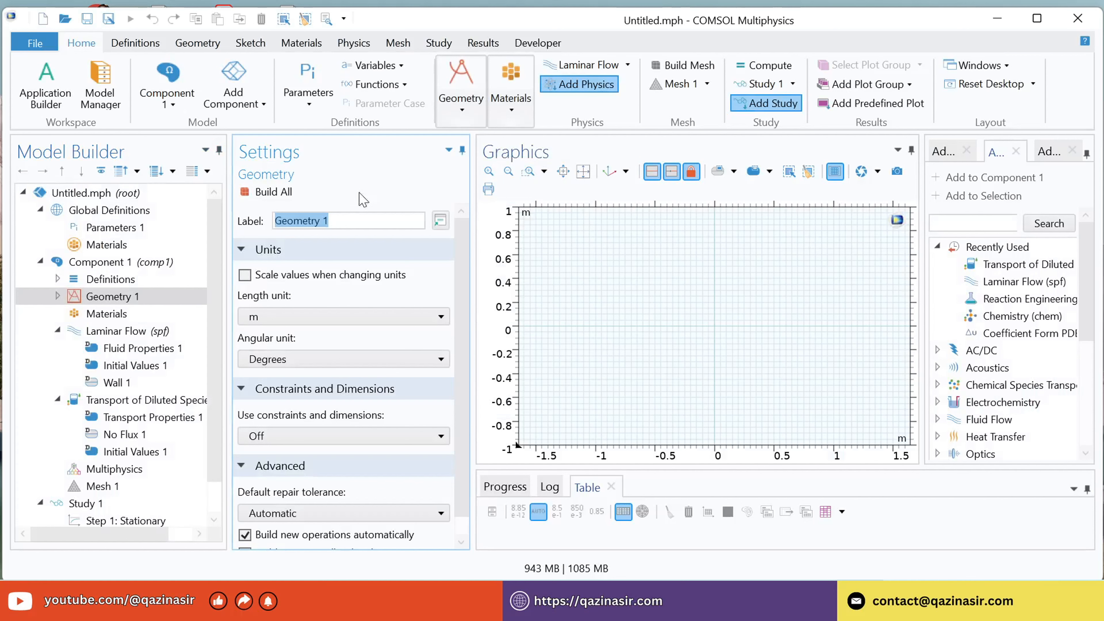
Add a rectangle 1 m wide and 0.2 m high to Geometry 1 and build it.
{"action": "right_click", "coordinate": [127, 300]}
{"action": "left_click", "coordinate": [192, 106]}
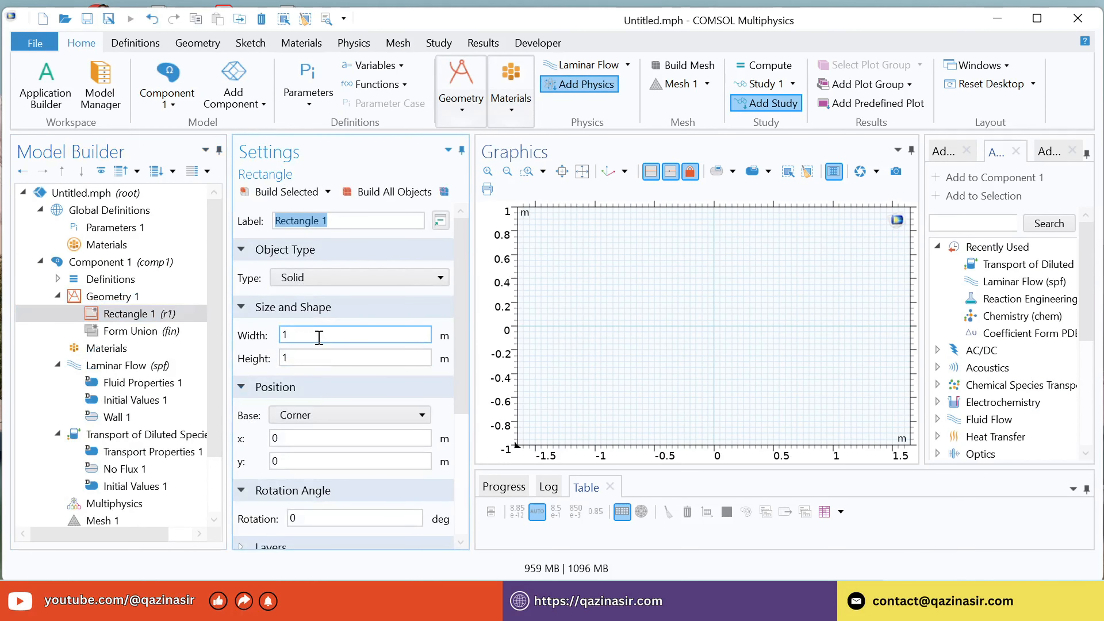
{"action": "left_click", "coordinate": [313, 359]}
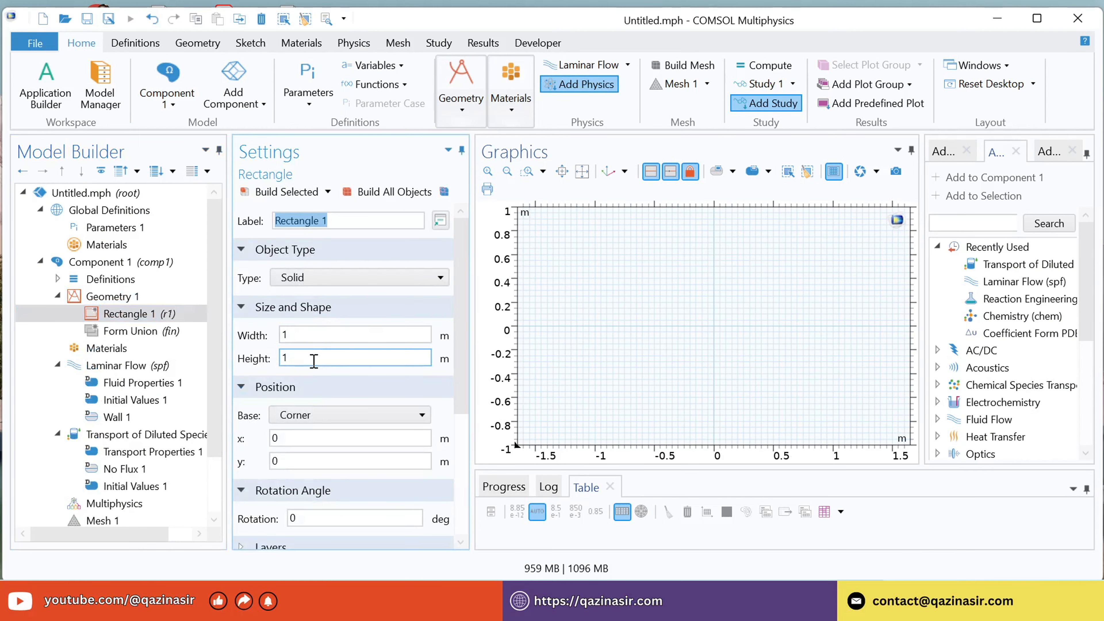
{"action": "type", "text": "0.2"}
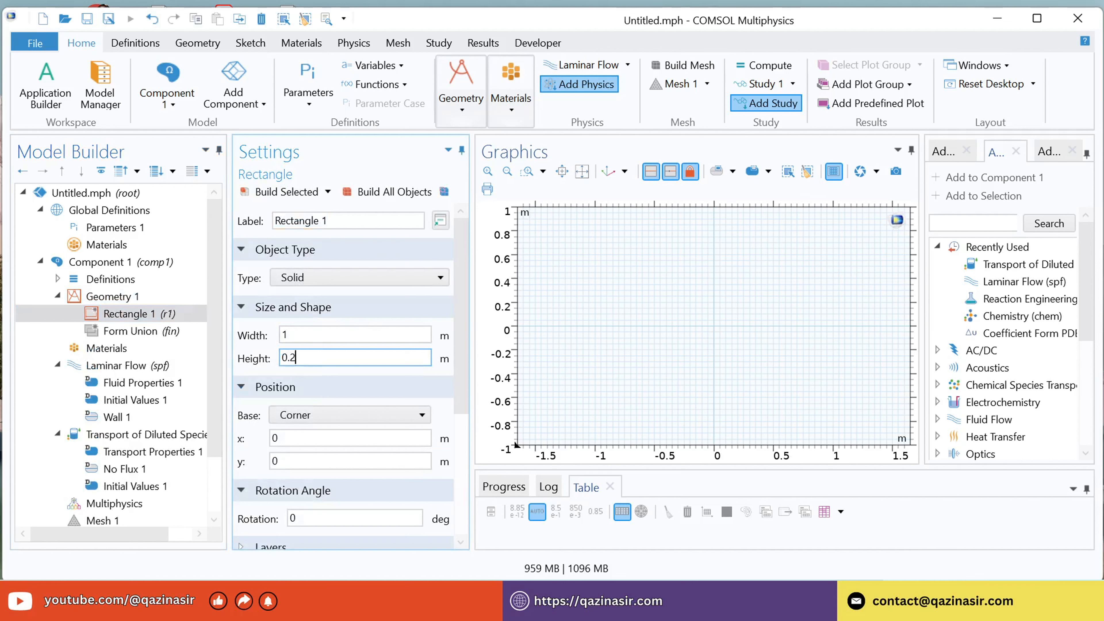
{"action": "left_click", "coordinate": [275, 195]}
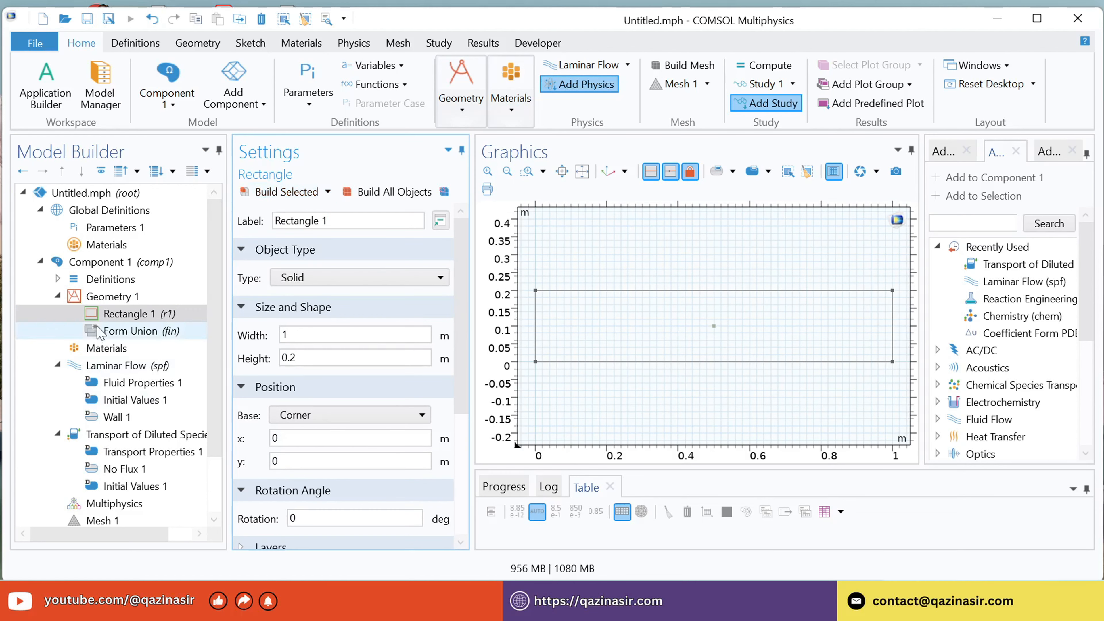
Duplicate the rectangle, set the copy's width to 0.2 m and its x position to 0.4 m, and build it.
{"action": "left_click", "coordinate": [115, 316]}
{"action": "right_click", "coordinate": [115, 319]}
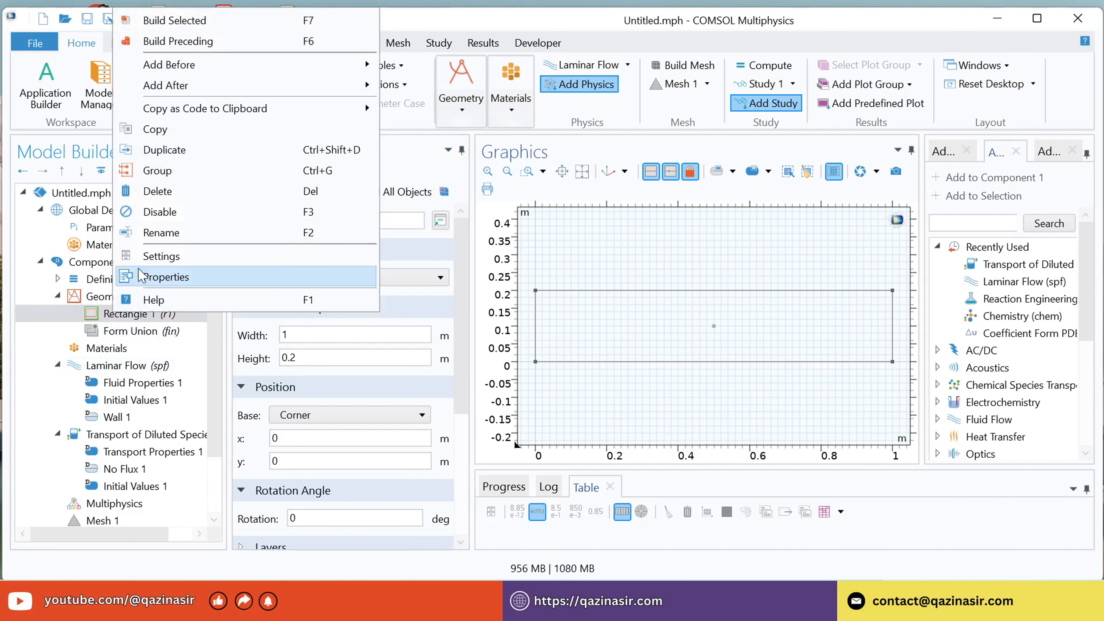
{"action": "left_click", "coordinate": [177, 150]}
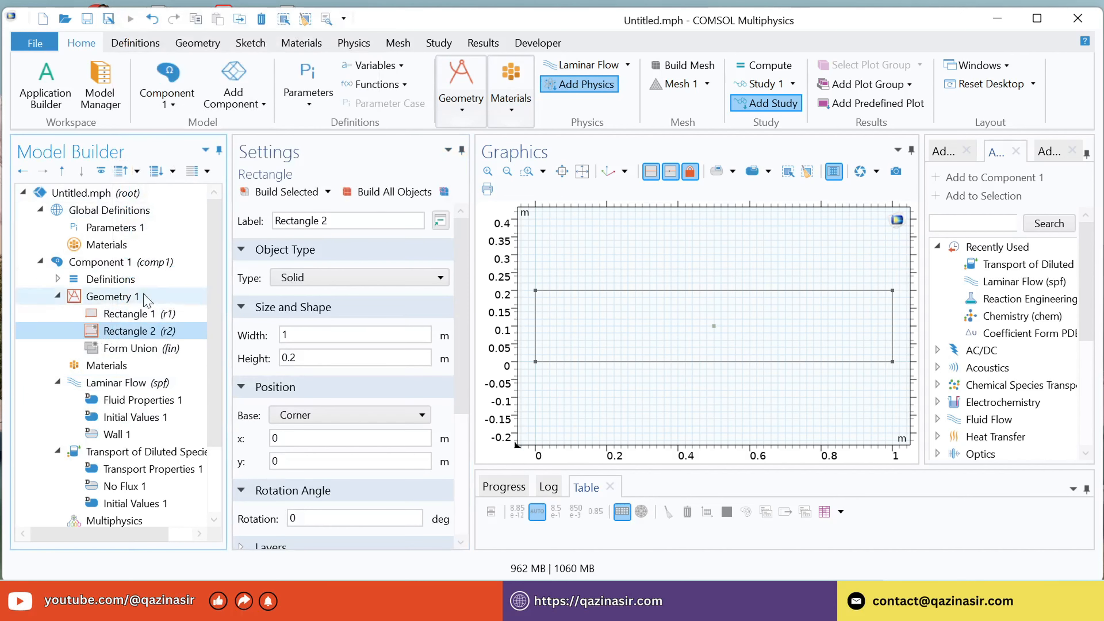
{"action": "left_click", "coordinate": [299, 359]}
{"action": "left_click", "coordinate": [304, 330]}
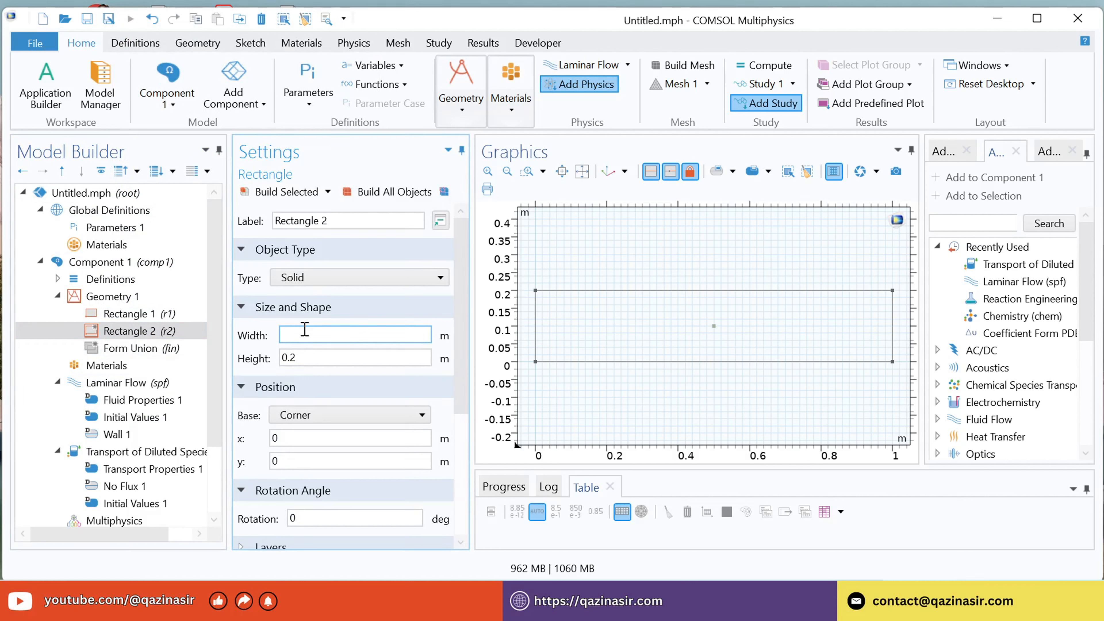
{"action": "type", "text": "0.2"}
{"action": "left_click", "coordinate": [300, 461]}
{"action": "left_click", "coordinate": [299, 439]}
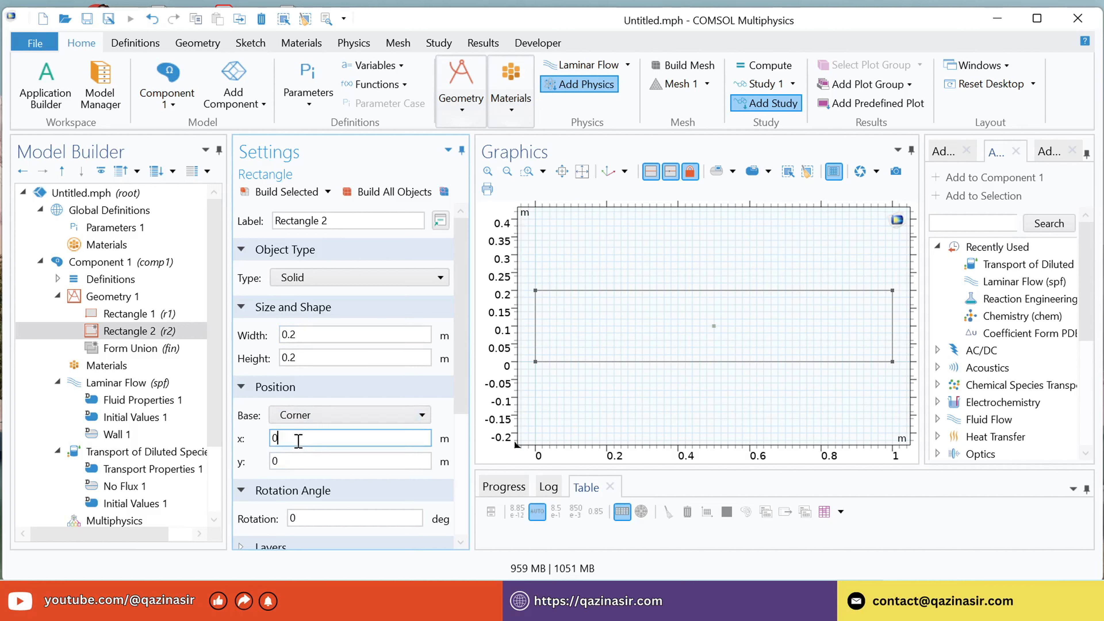
{"action": "type", "text": "0.4"}
{"action": "left_click", "coordinate": [271, 192]}
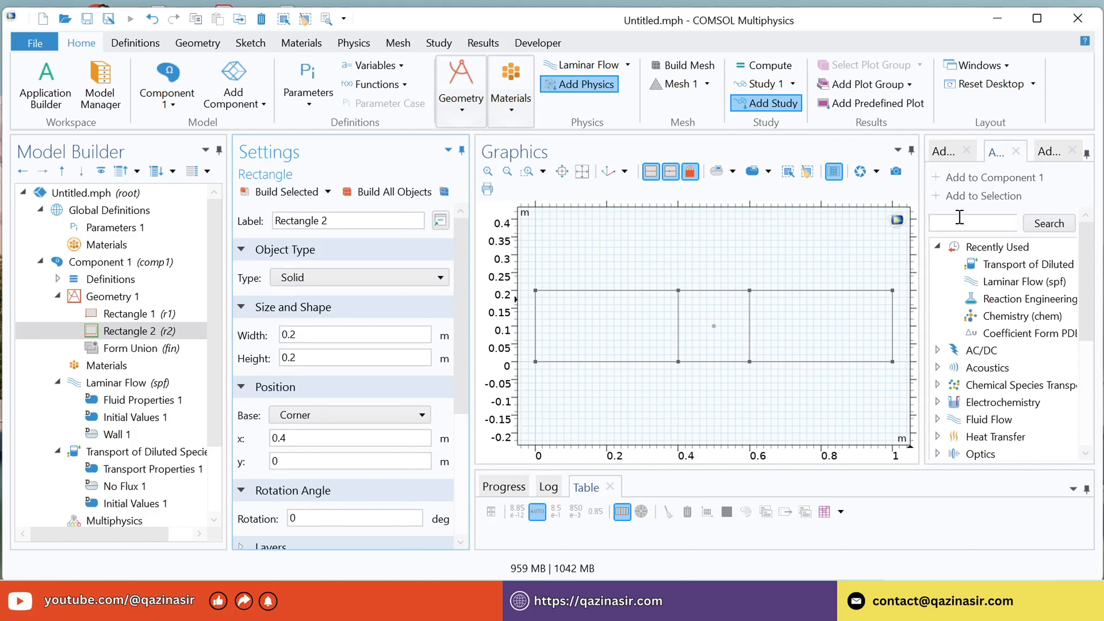
{"action": "left_click", "coordinate": [976, 223]}
{"action": "type", "text": "w"}
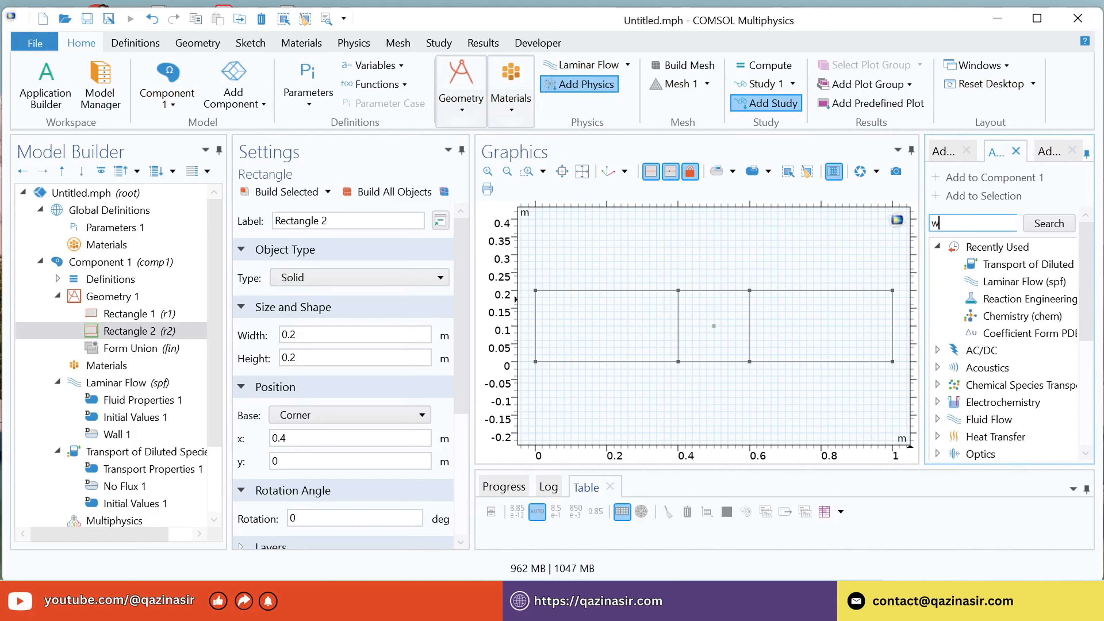
{"action": "type", "text": "ater"}
{"action": "key", "text": "Return"}
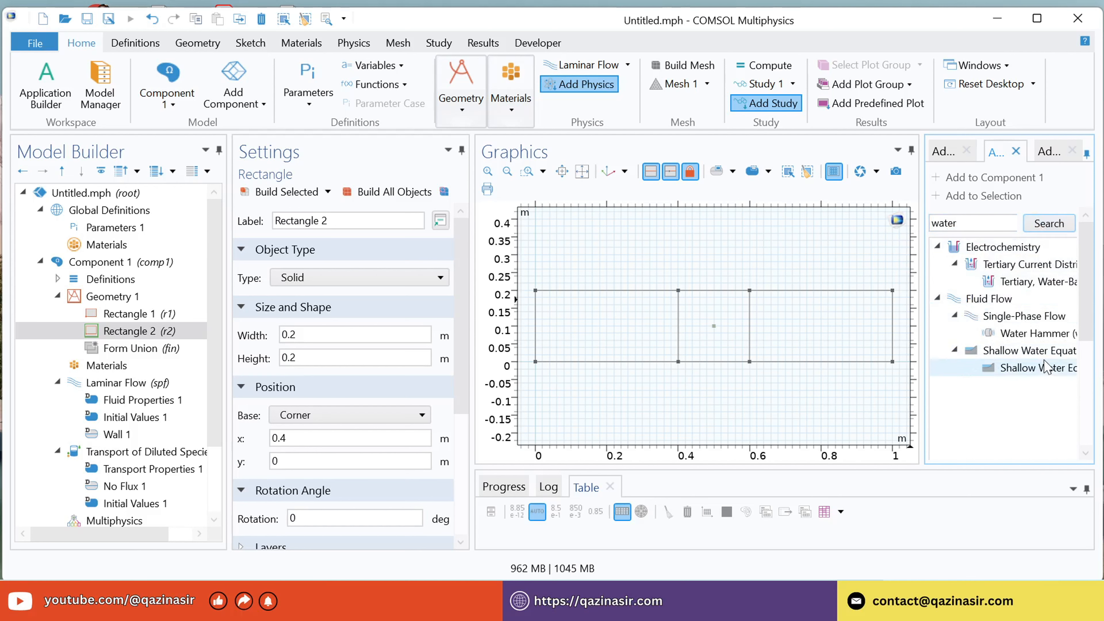
{"action": "scroll", "coordinate": [1046, 366], "scroll_direction": "down", "scroll_amount": 1}
{"action": "scroll", "coordinate": [1049, 359], "scroll_direction": "up", "scroll_amount": 1}
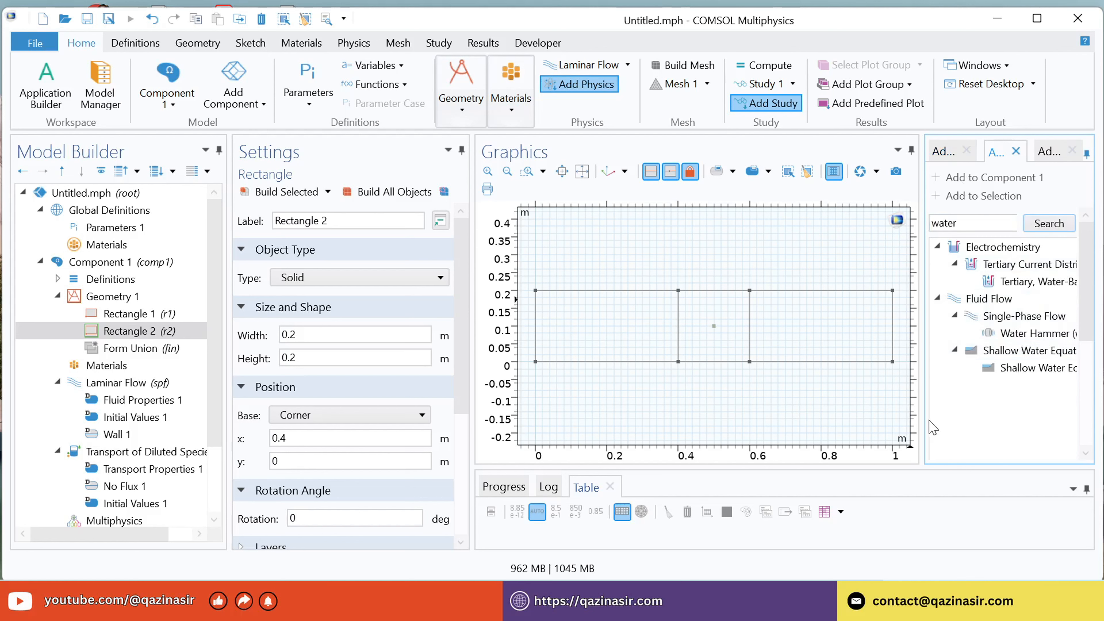
{"action": "left_click_drag", "start_coordinate": [922, 419], "coordinate": [853, 420]}
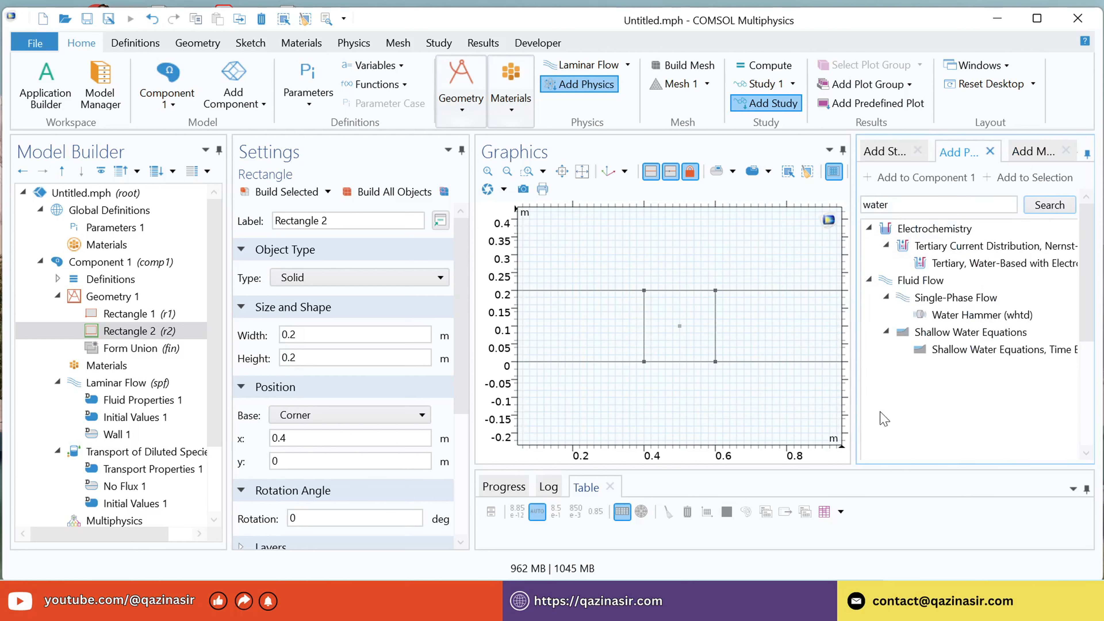
{"action": "double_click", "coordinate": [905, 211]}
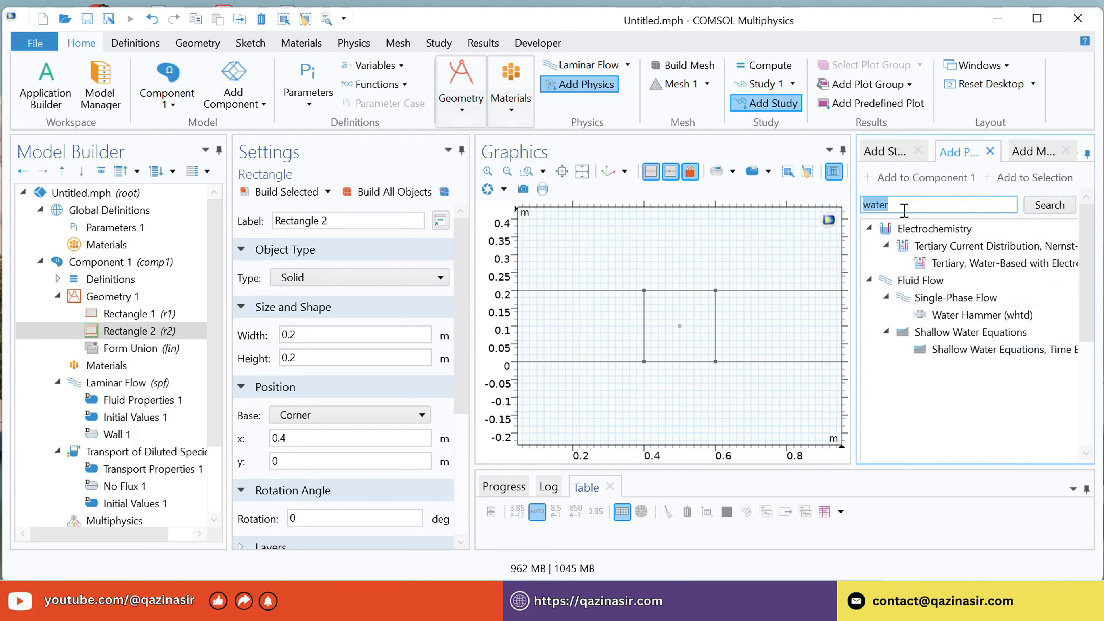
{"action": "key", "text": "BackSpace"}
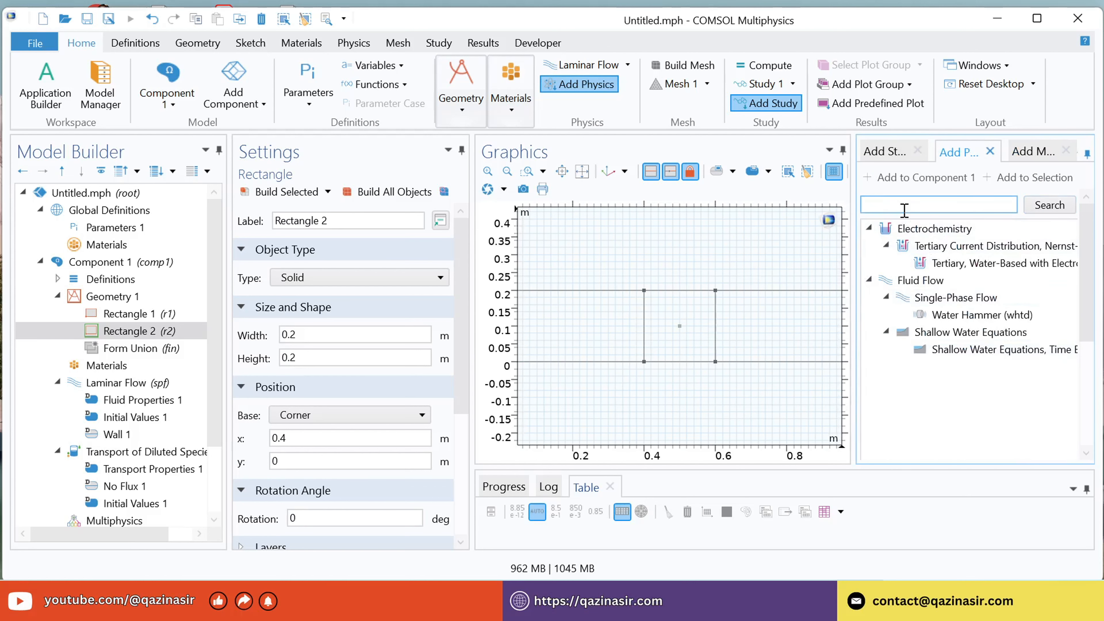
Search the material library for water and add H2O (water) [gas] to Component 1.
{"action": "left_click", "coordinate": [1018, 152]}
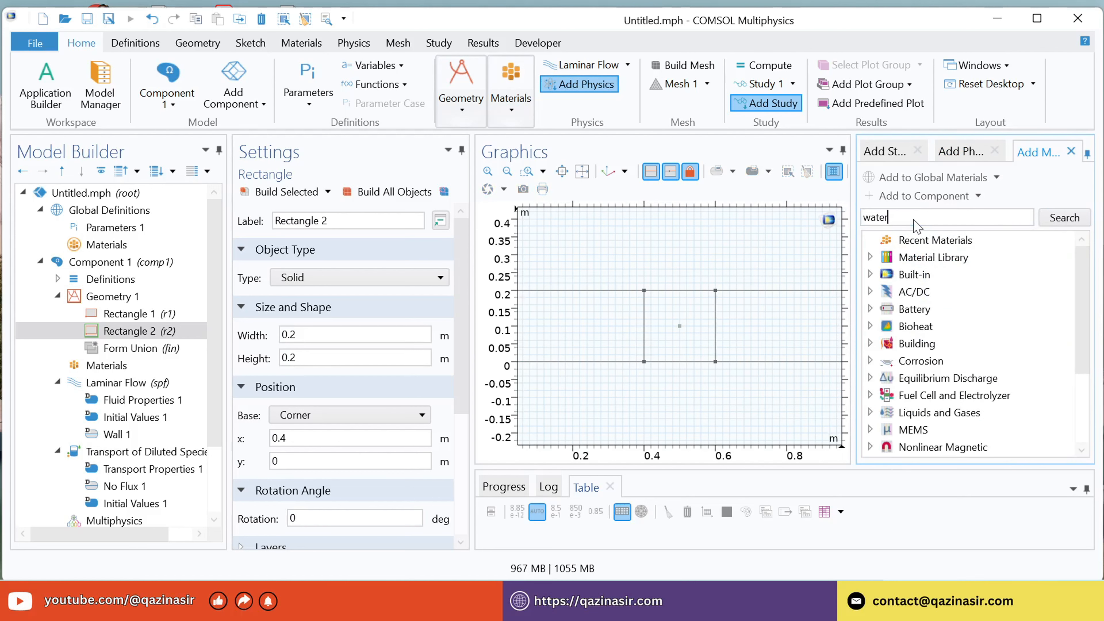
{"action": "left_click", "coordinate": [1052, 221]}
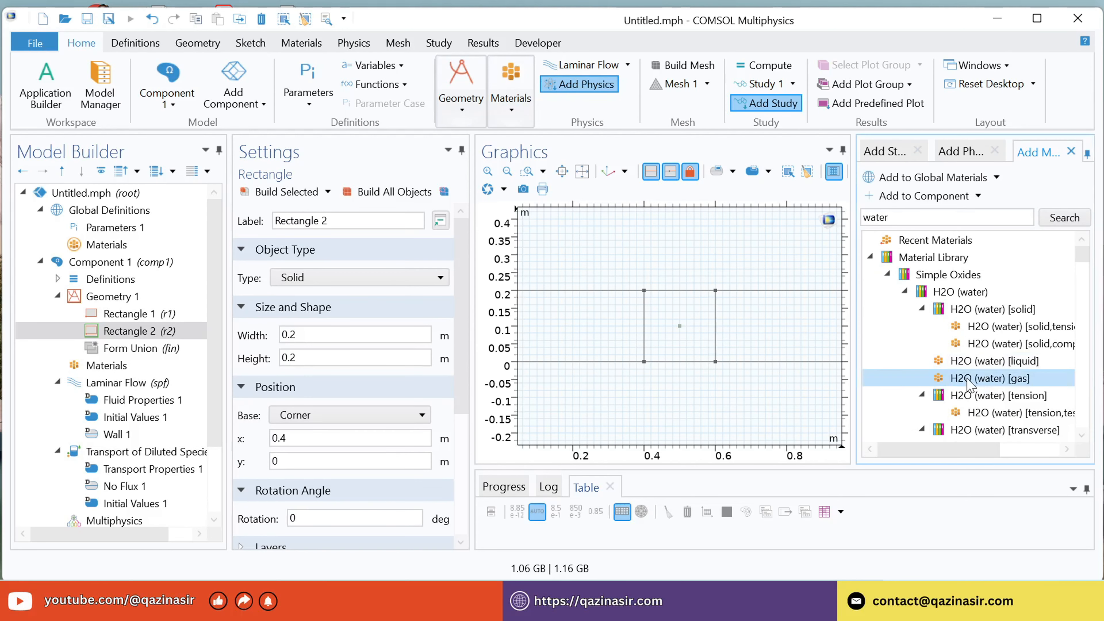
{"action": "right_click", "coordinate": [968, 385]}
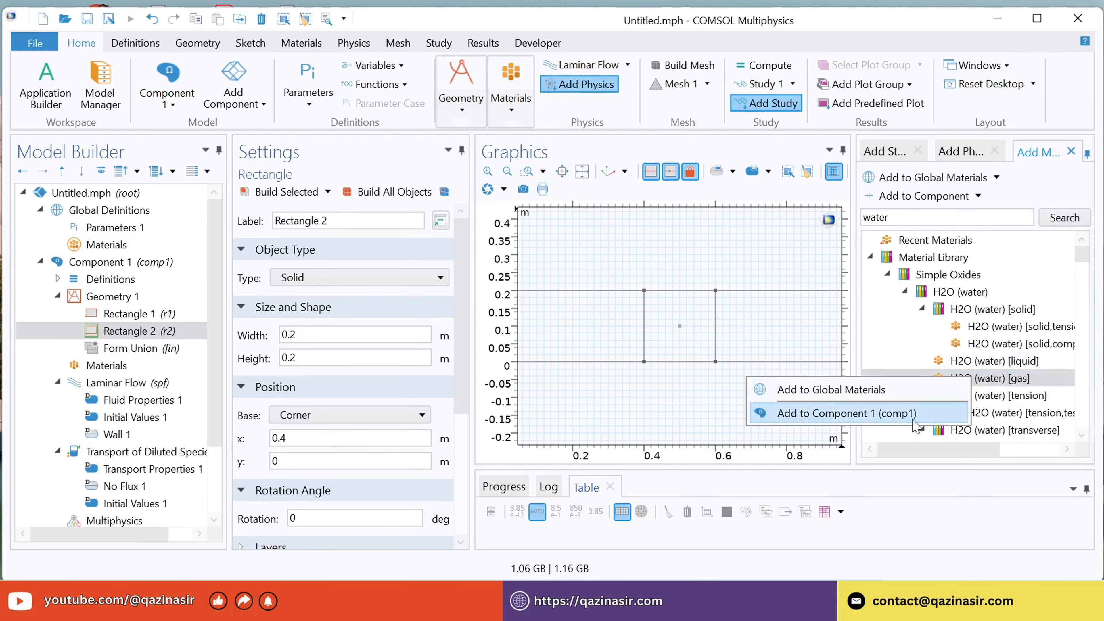
{"action": "left_click", "coordinate": [889, 414]}
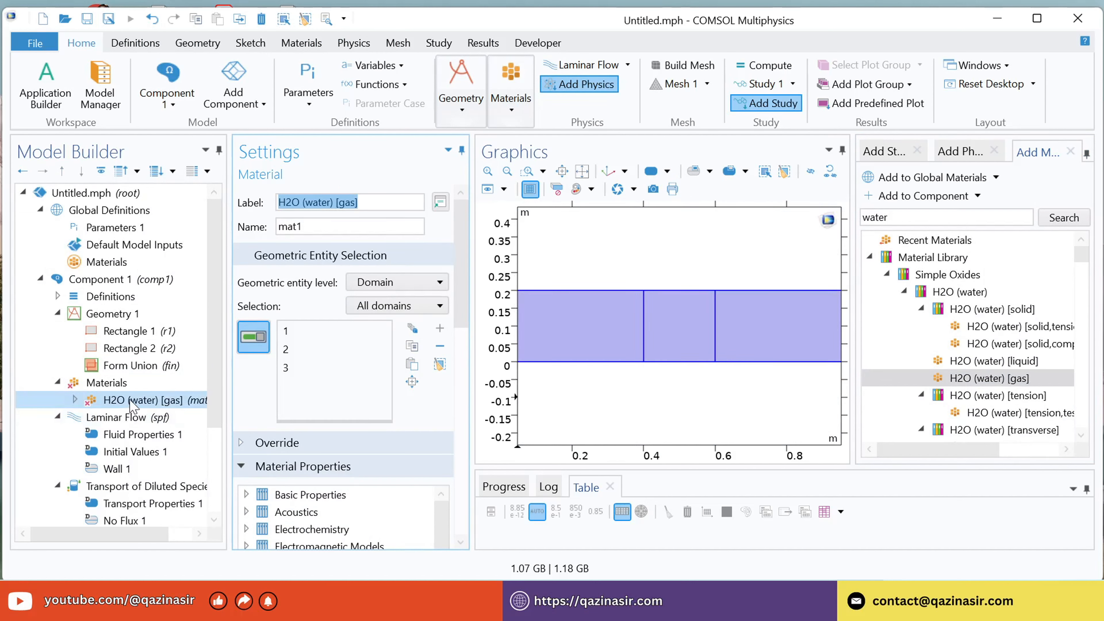
Set the density of the H2O (water) [gas] material to 1 kg/m³.
{"action": "left_click_drag", "start_coordinate": [463, 272], "coordinate": [462, 435]}
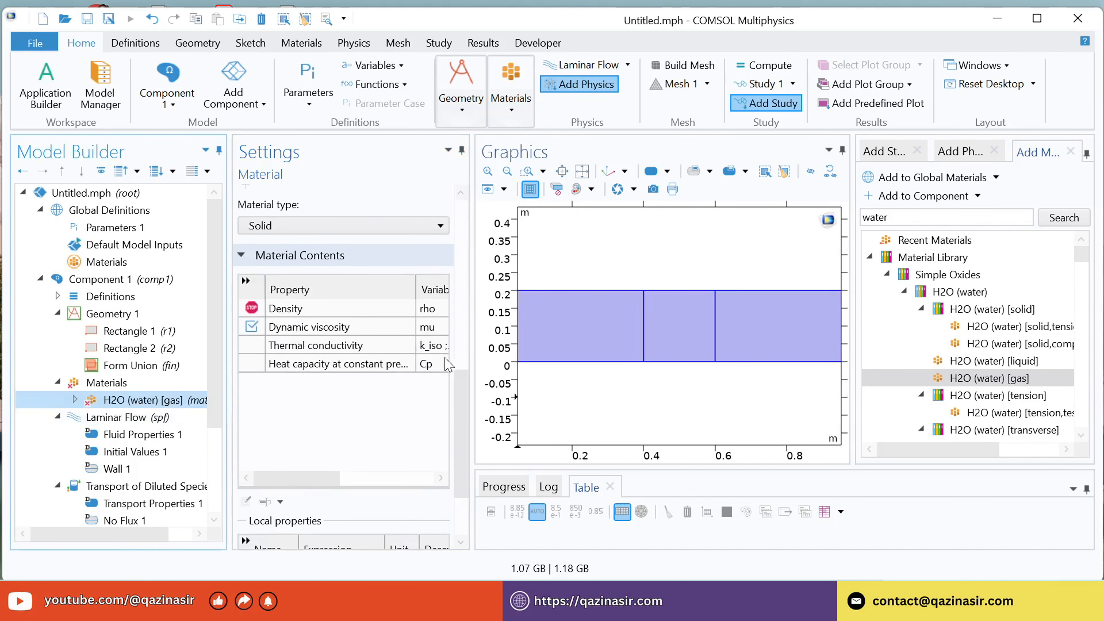
{"action": "left_click_drag", "start_coordinate": [472, 344], "coordinate": [519, 344]}
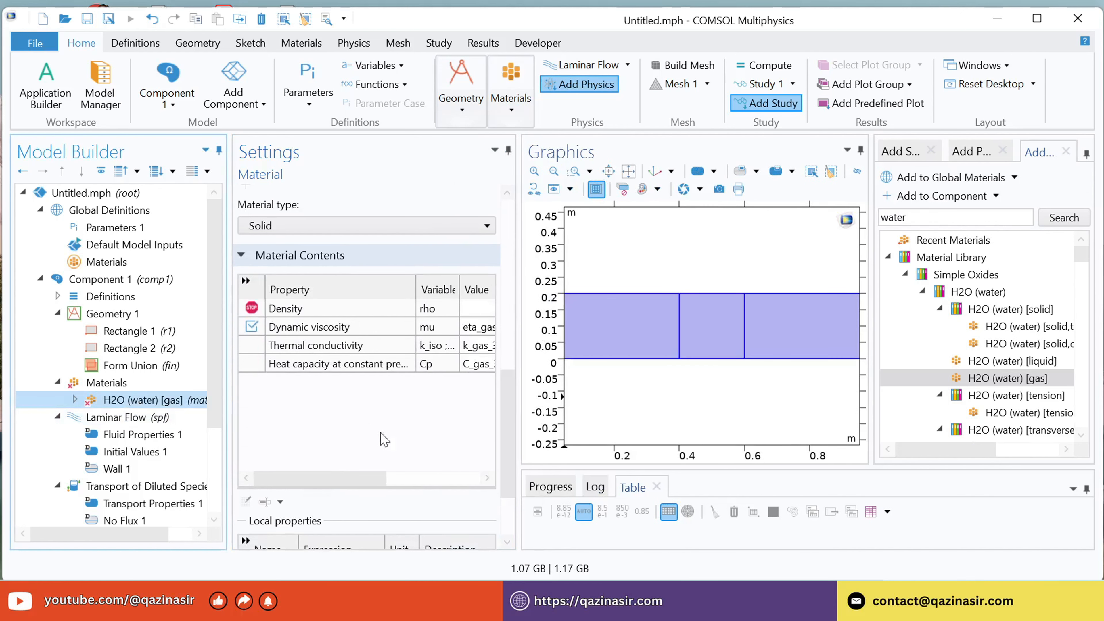
{"action": "left_click", "coordinate": [300, 309]}
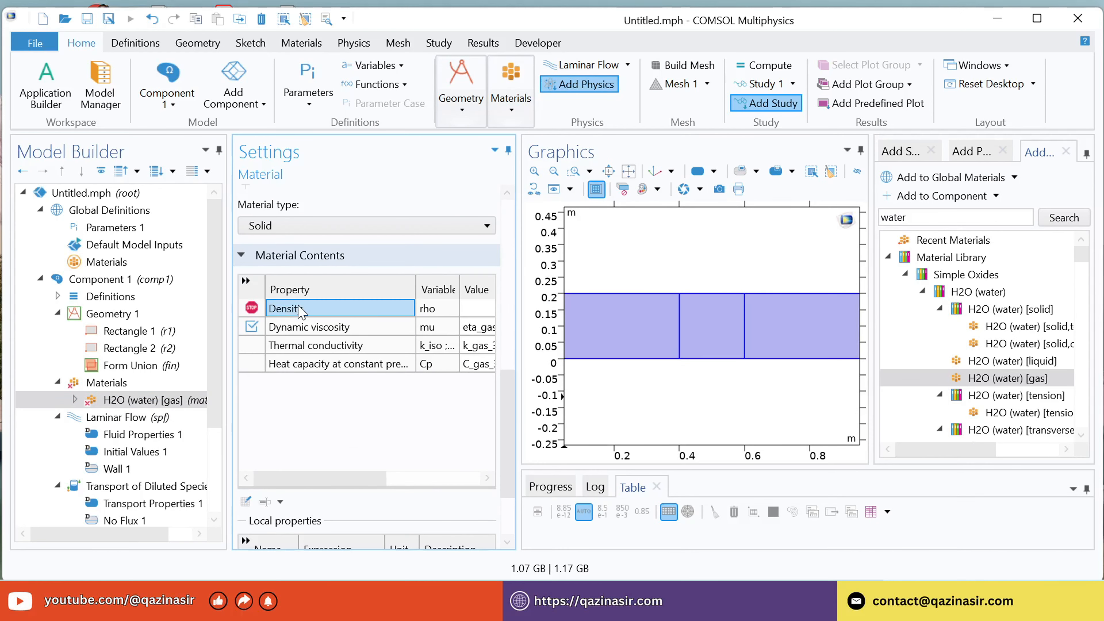
{"action": "left_click", "coordinate": [483, 310]}
{"action": "left_click_drag", "start_coordinate": [361, 479], "coordinate": [404, 482]}
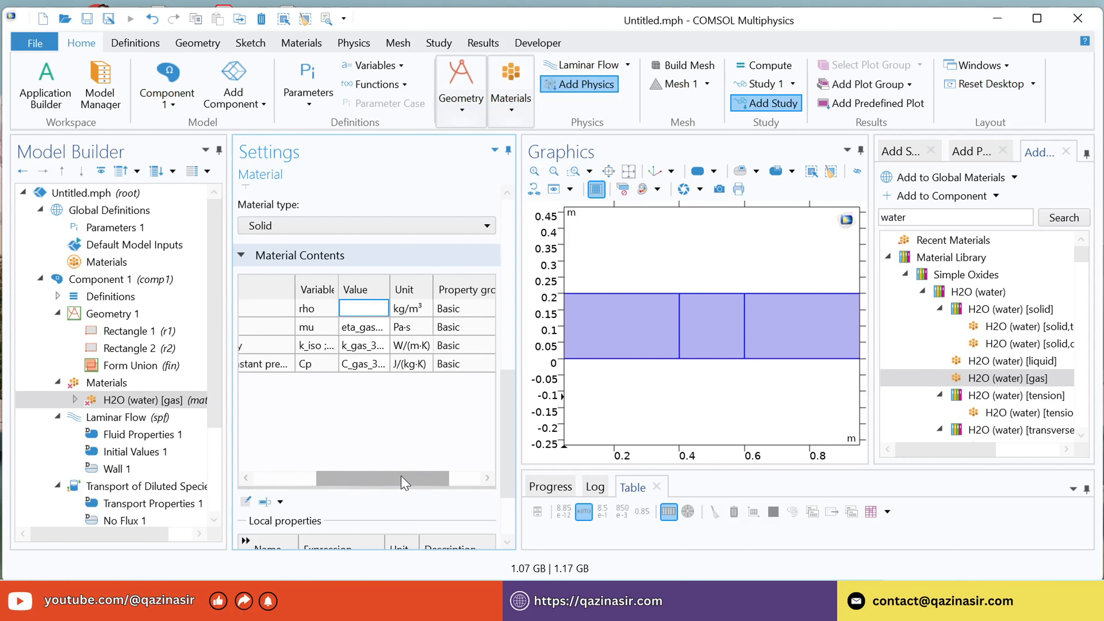
{"action": "type", "text": "1"}
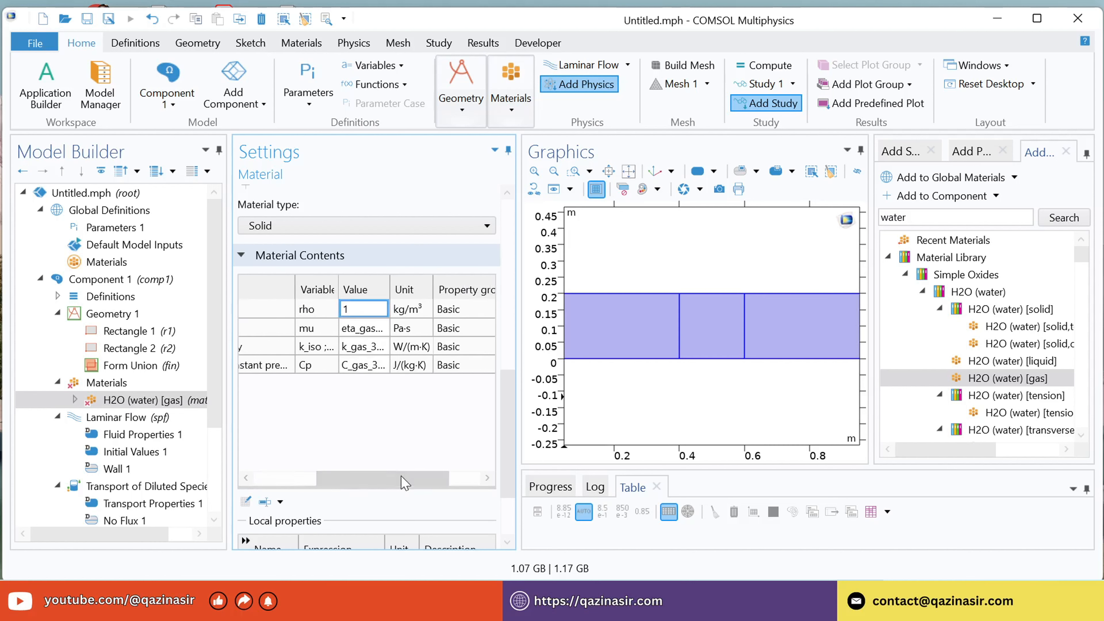
{"action": "key", "text": "Return"}
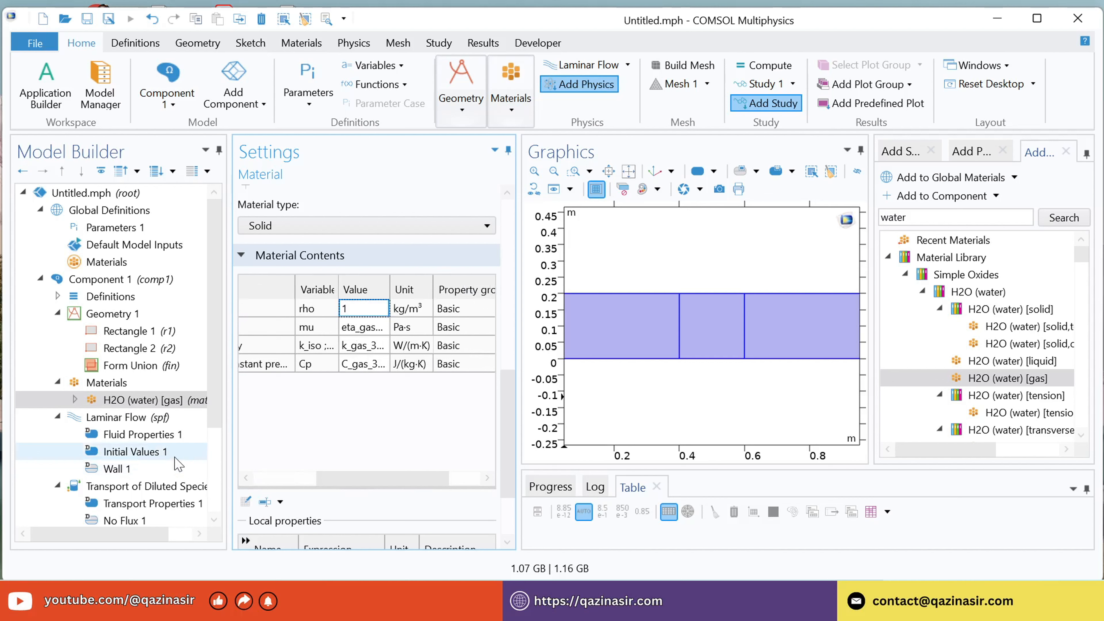
Open the settings of the Laminar Flow interface.
{"action": "scroll", "coordinate": [178, 464], "scroll_direction": "down", "scroll_amount": 3}
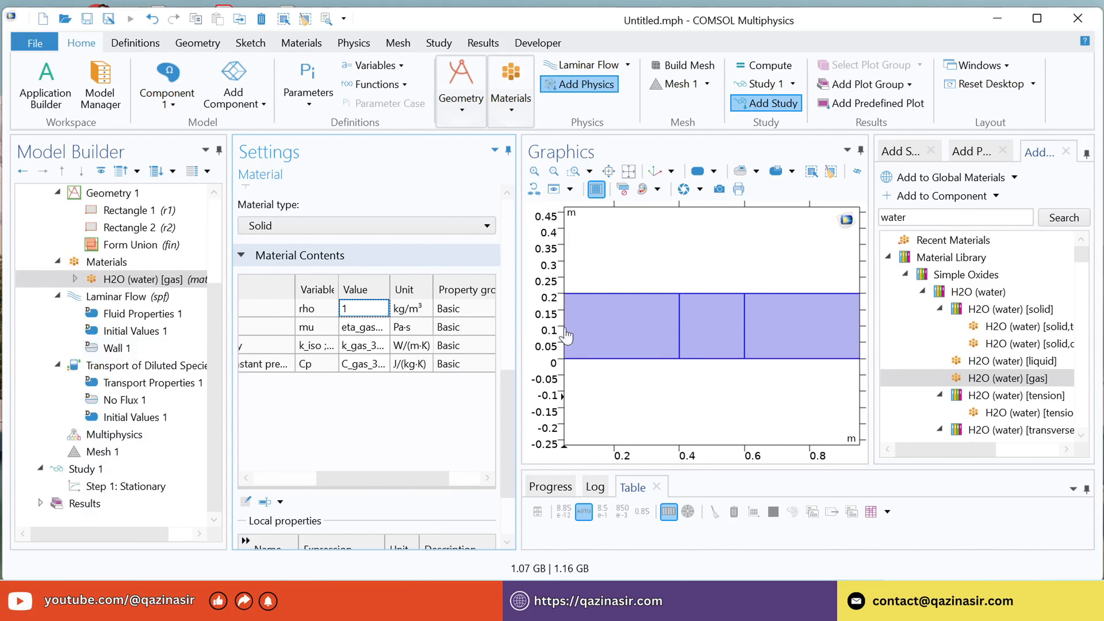
{"action": "left_click_drag", "start_coordinate": [520, 287], "coordinate": [461, 287]}
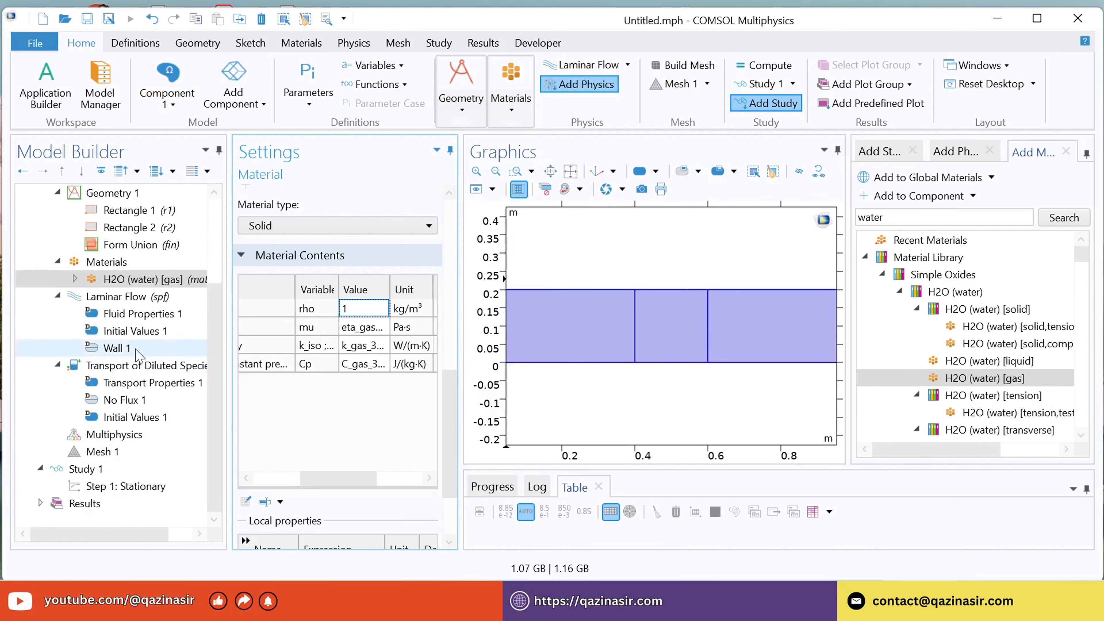
{"action": "left_click", "coordinate": [123, 301]}
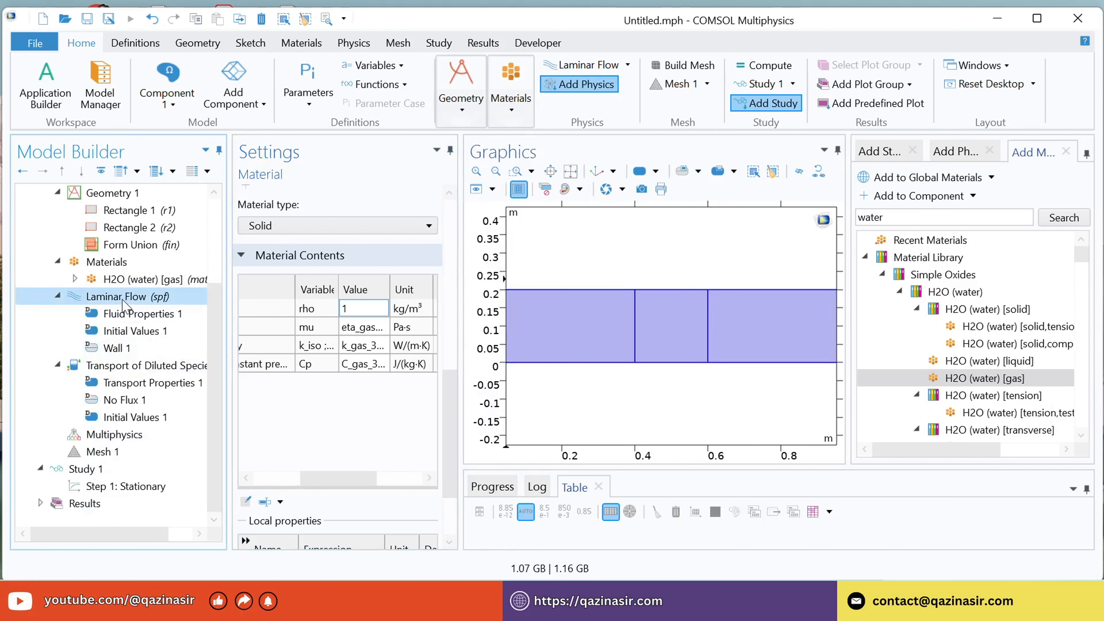
{"action": "right_click", "coordinate": [125, 305]}
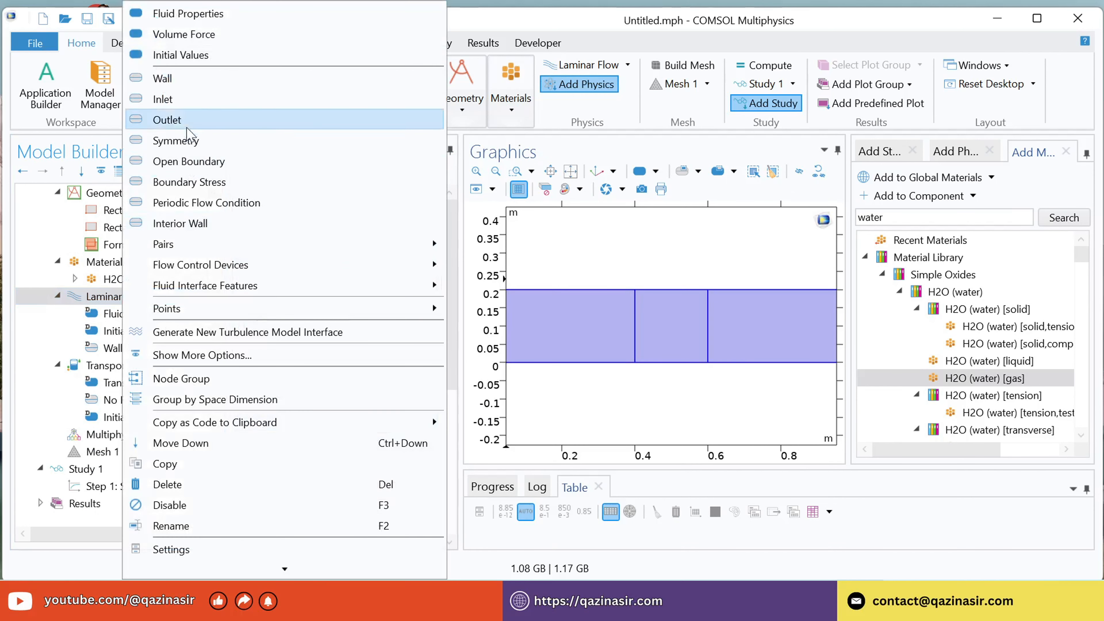
{"action": "key", "text": "Escape"}
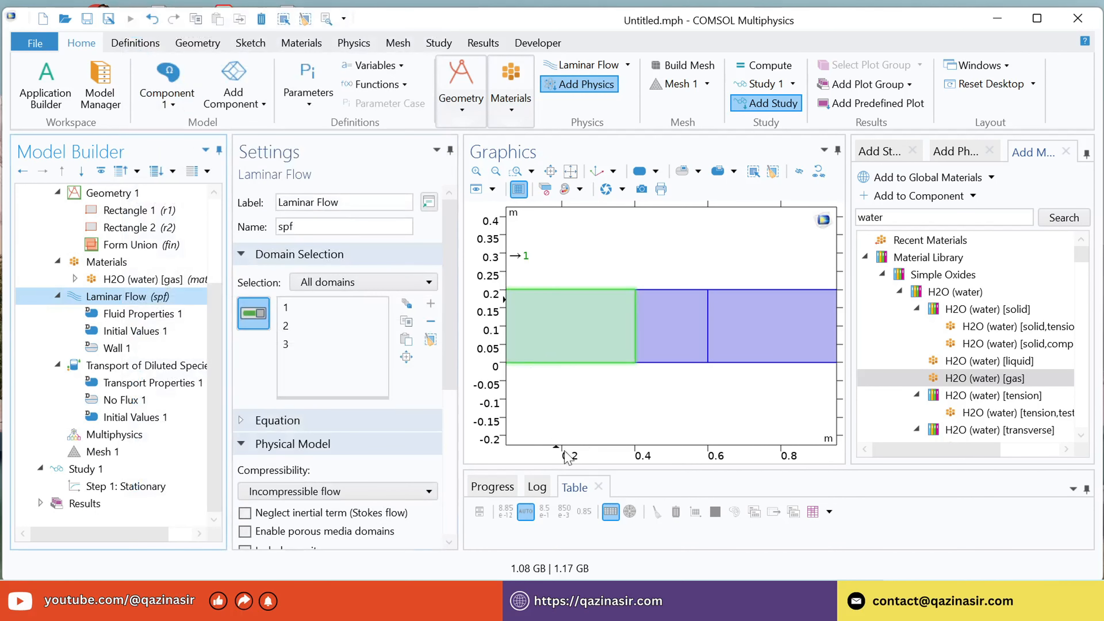
Add an Inlet condition to the Laminar Flow interface and assign it to the channel's left edge, boundary 1.
{"action": "left_click_drag", "start_coordinate": [459, 363], "coordinate": [434, 361]}
{"action": "left_click_drag", "start_coordinate": [836, 316], "coordinate": [890, 319]}
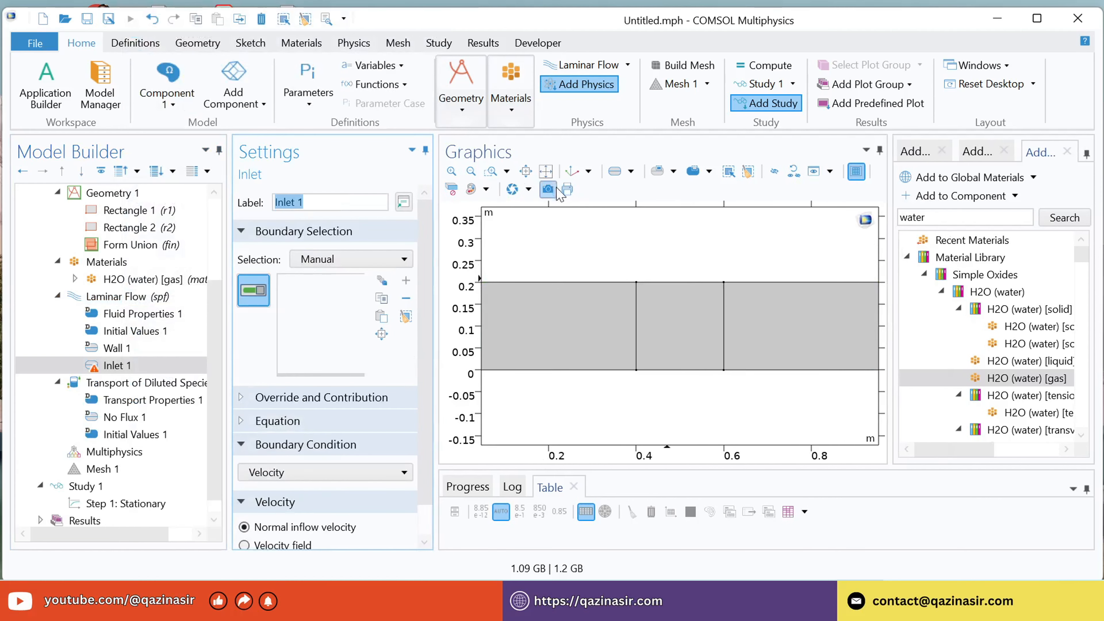
{"action": "left_click", "coordinate": [552, 184]}
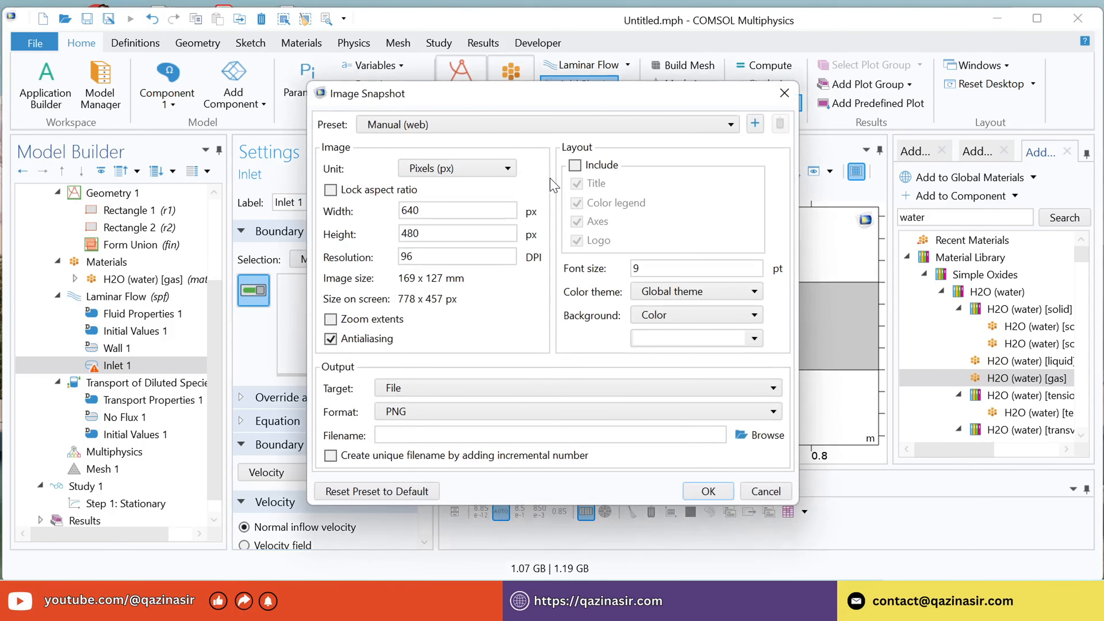
{"action": "left_click", "coordinate": [784, 94]}
{"action": "left_click", "coordinate": [549, 177]}
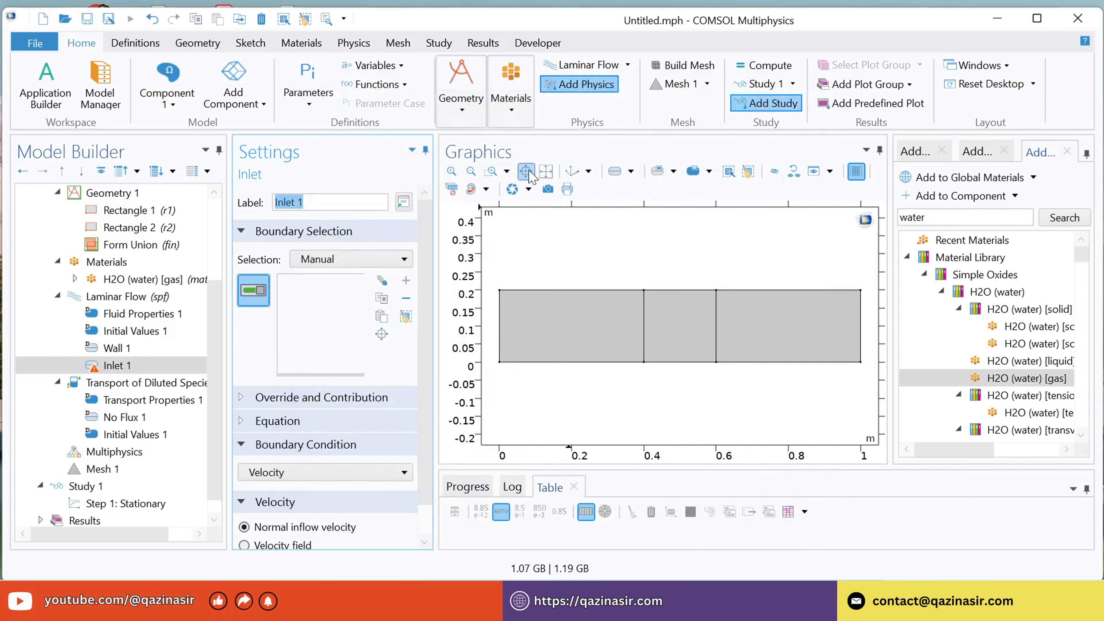
{"action": "left_click", "coordinate": [501, 353]}
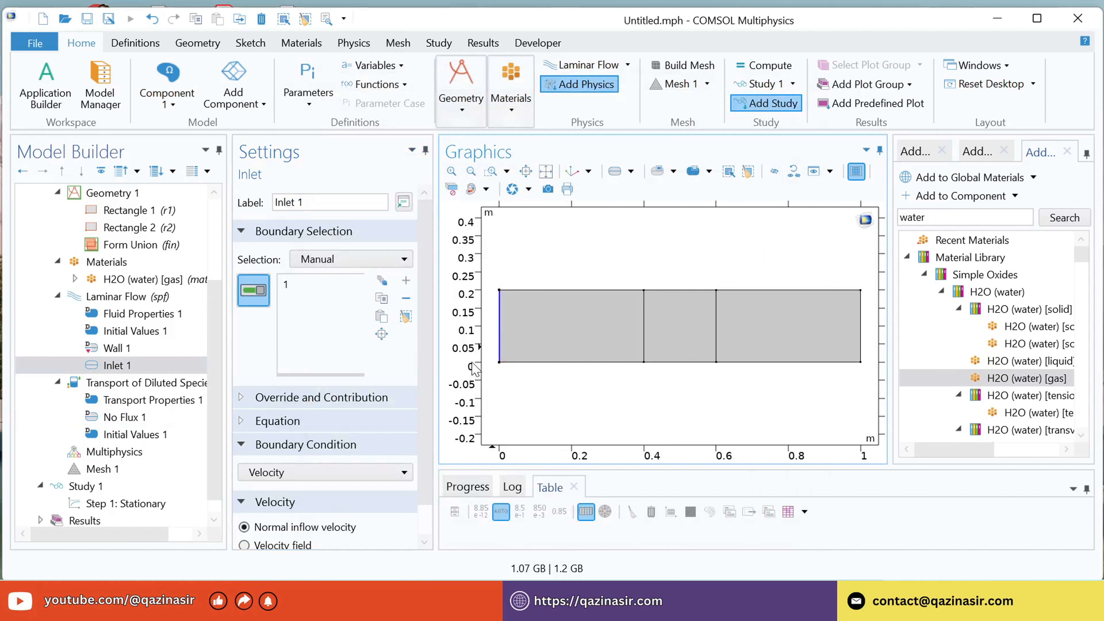
Set the inlet's normal inflow velocity to 0.005 m/s.
{"action": "scroll", "coordinate": [424, 421], "scroll_direction": "down", "scroll_amount": 1}
{"action": "left_click", "coordinate": [282, 531]}
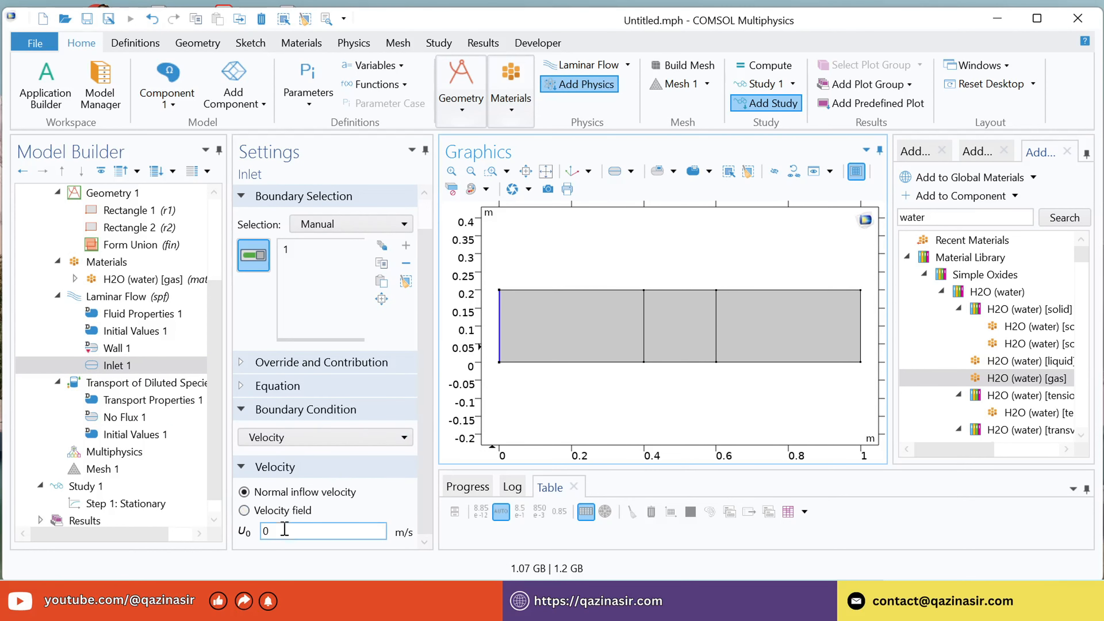
{"action": "left_click_drag", "start_coordinate": [287, 530], "coordinate": [227, 541]}
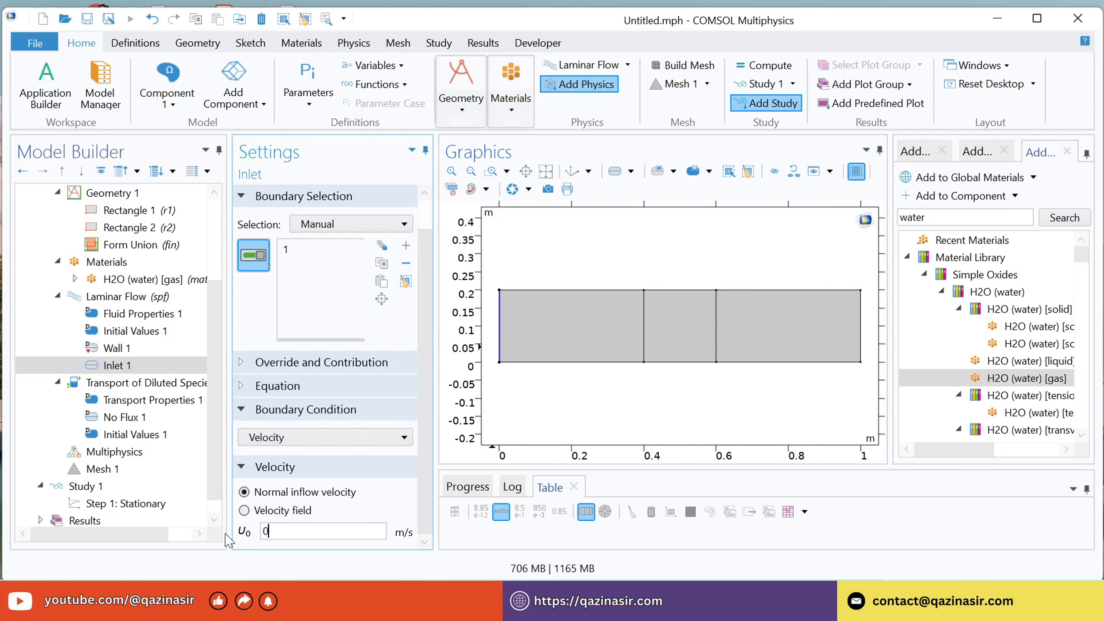
{"action": "type", "text": ".005"}
{"action": "left_click", "coordinate": [377, 537]}
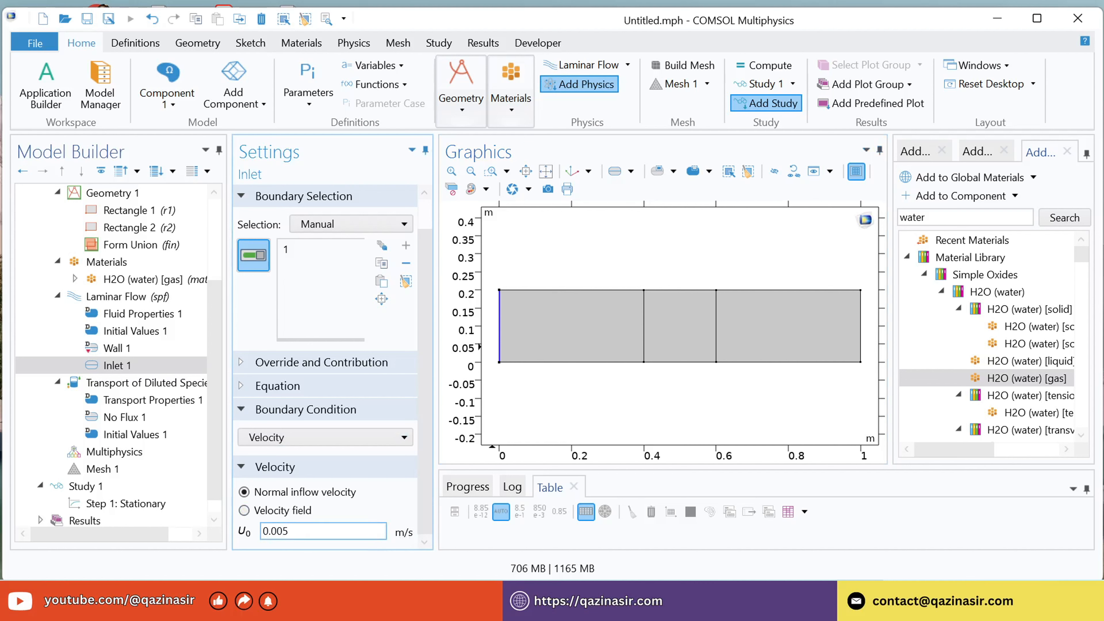
Add an Outlet condition to the Laminar Flow interface and assign it to the channel's right edge, boundary 10.
{"action": "left_click", "coordinate": [105, 298]}
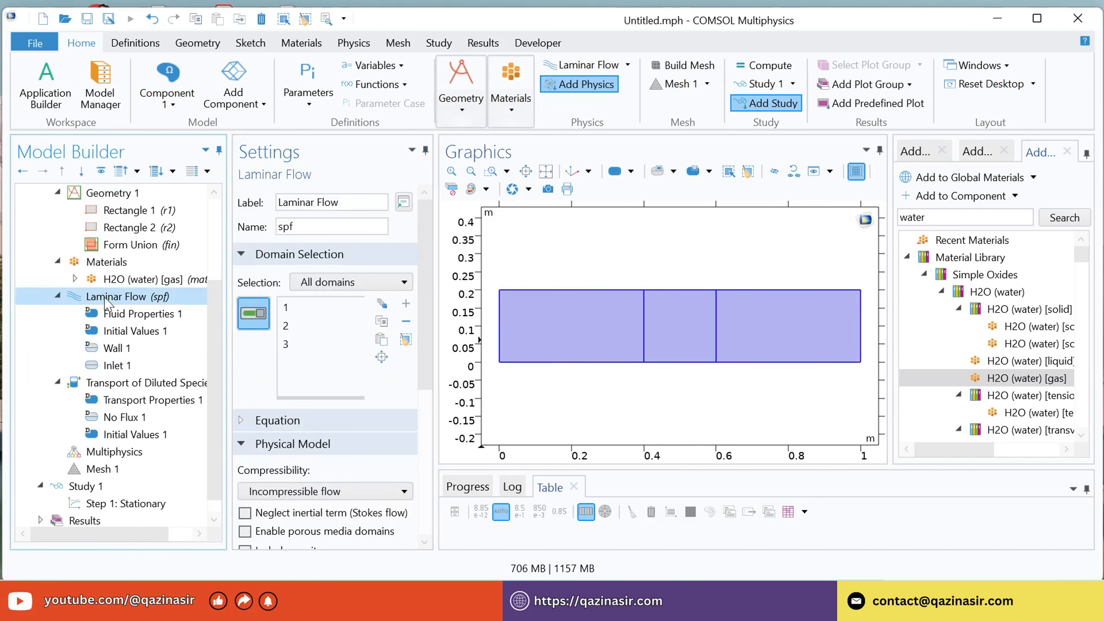
{"action": "right_click", "coordinate": [106, 300]}
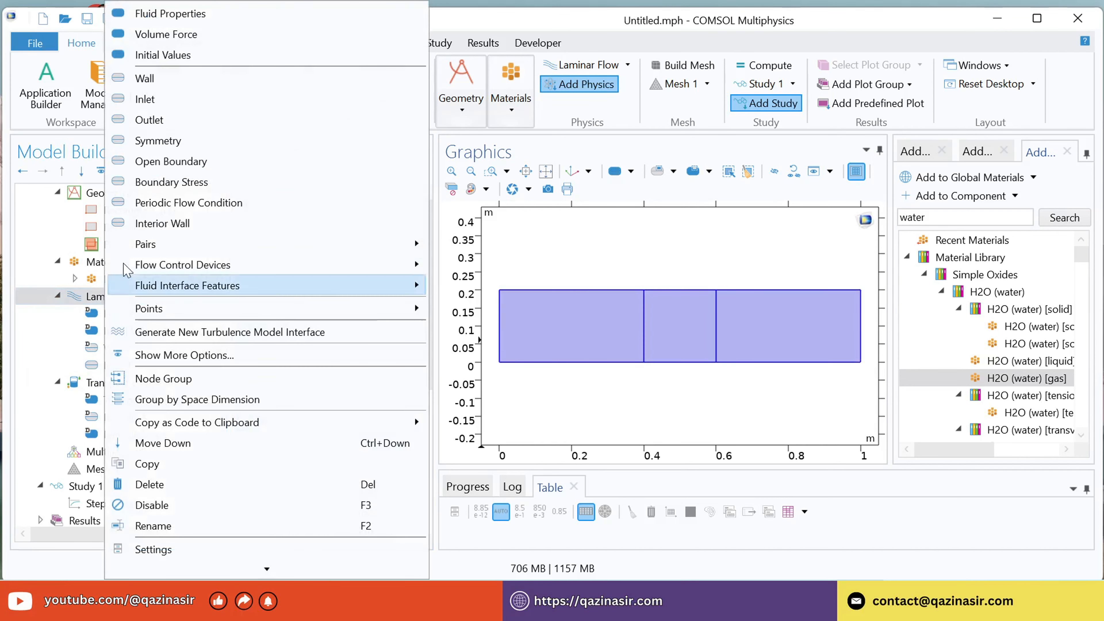
{"action": "left_click", "coordinate": [175, 120]}
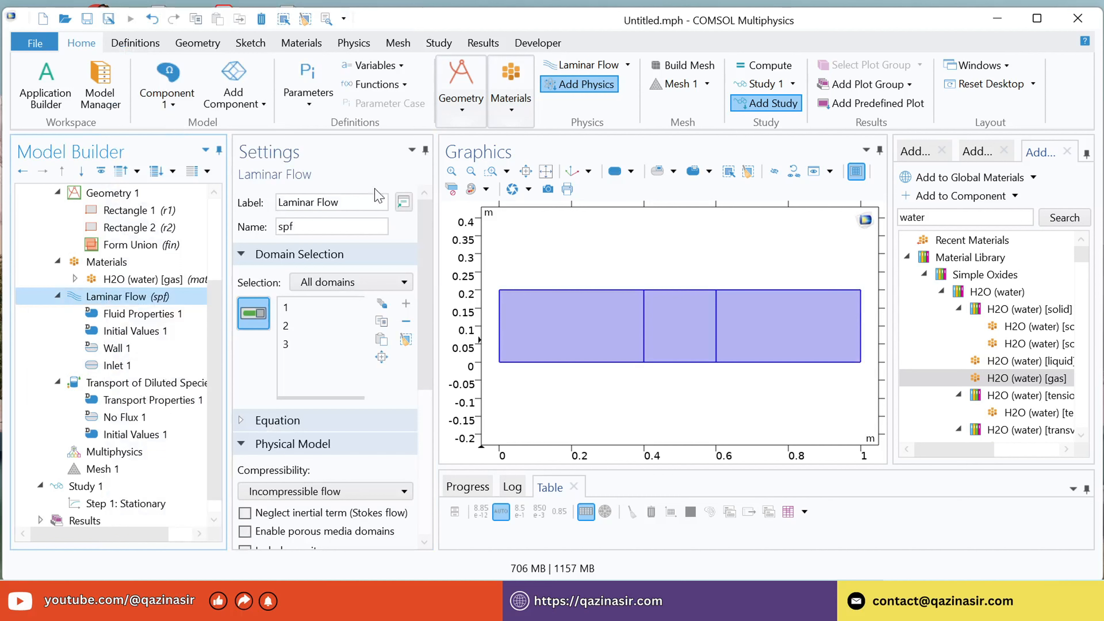
{"action": "left_click", "coordinate": [860, 331]}
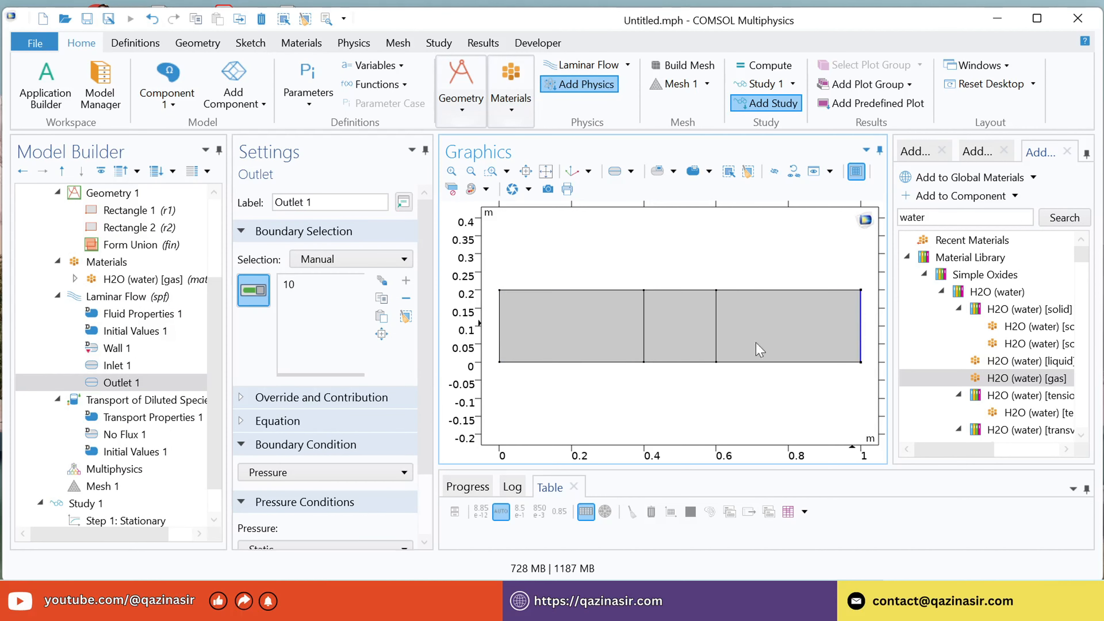
{"action": "scroll", "coordinate": [425, 374], "scroll_direction": "down", "scroll_amount": 3}
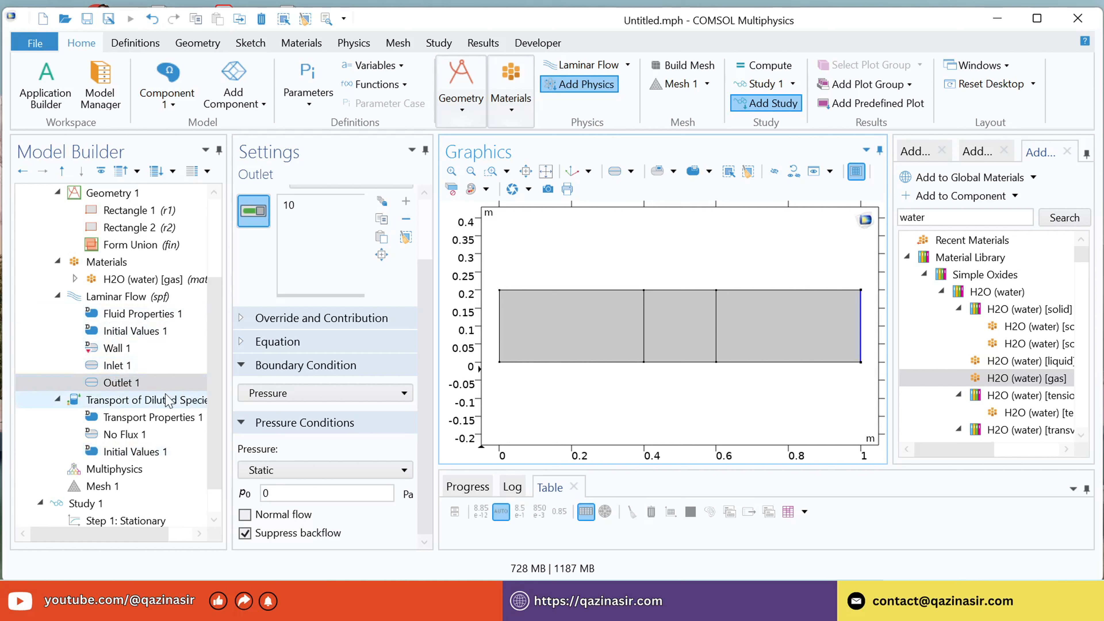
Add an Inflow condition to Transport of Diluted Species on boundary 1 with a concentration of 4[kmol/m^3].
{"action": "left_click", "coordinate": [133, 401]}
{"action": "right_click", "coordinate": [132, 401]}
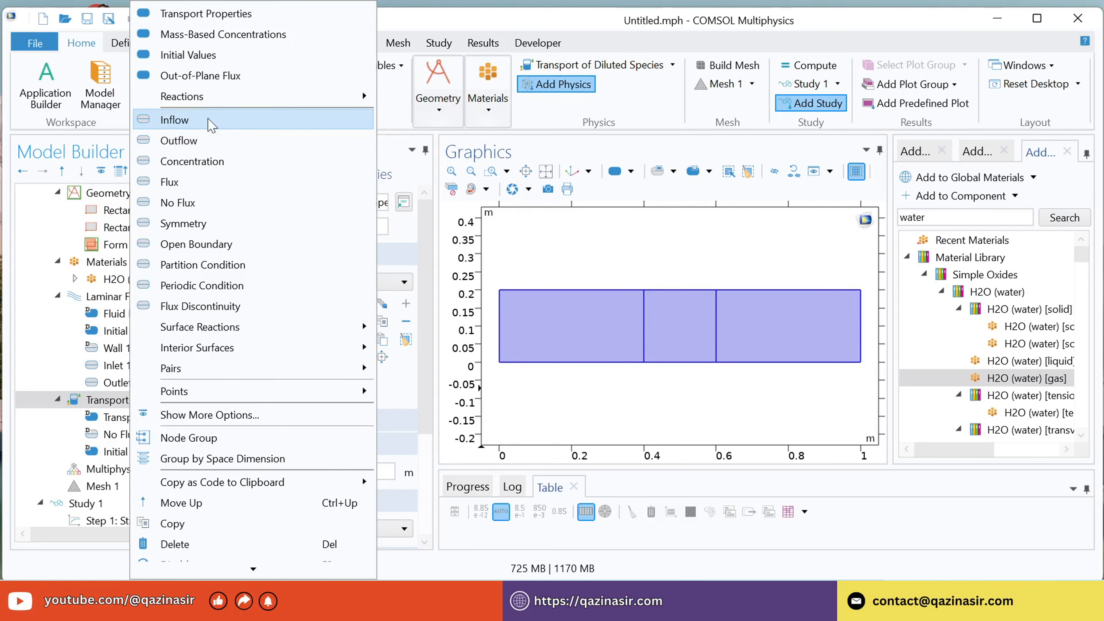
{"action": "left_click", "coordinate": [211, 121]}
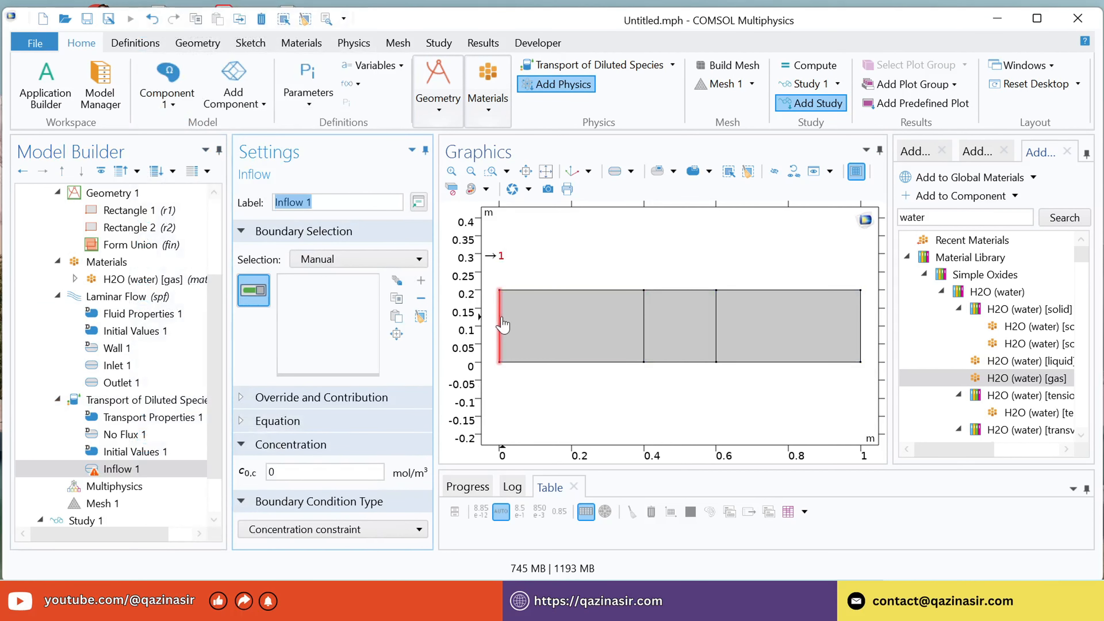
{"action": "left_click", "coordinate": [501, 322]}
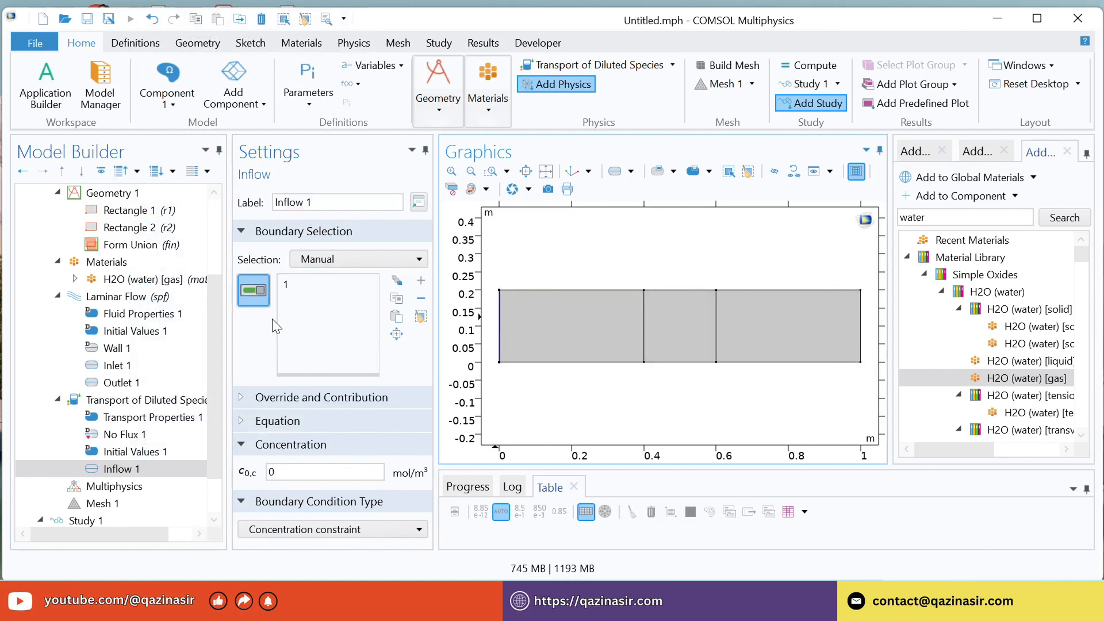
{"action": "left_click", "coordinate": [315, 471]}
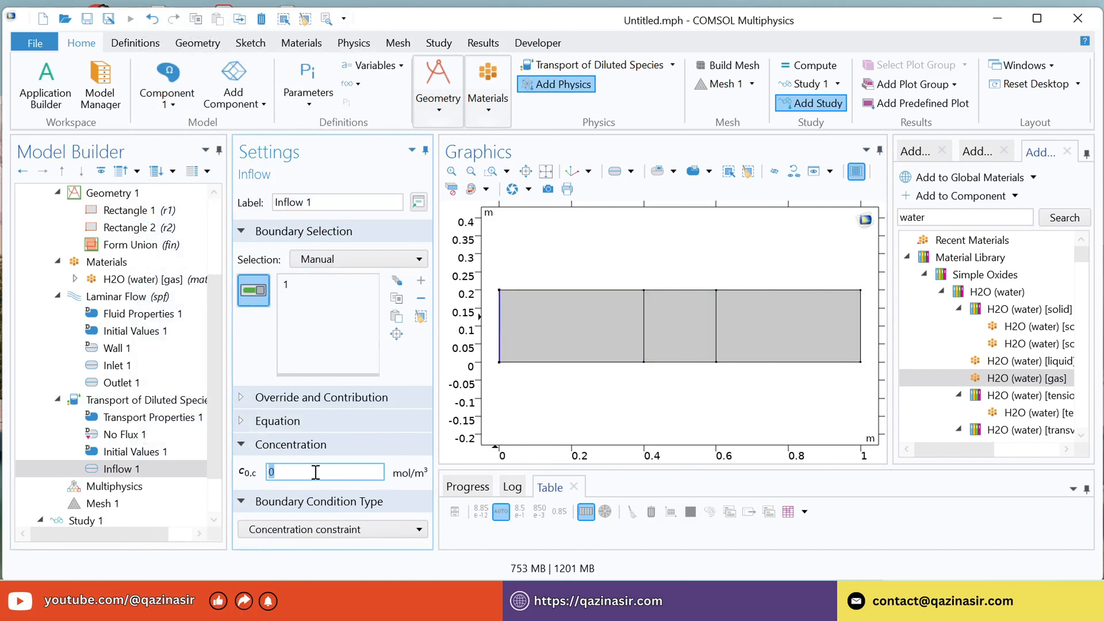
{"action": "type", "text": "4[kmol/m^"}
{"action": "type", "text": "3]"}
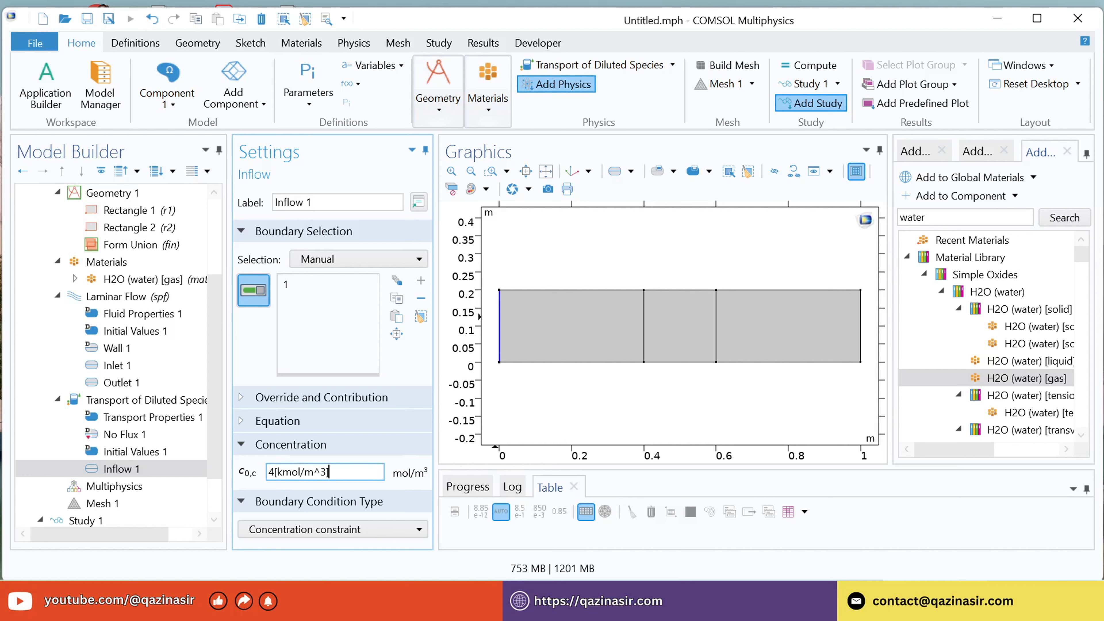
Add a Concentration condition to Transport of Diluted Species on the channel's three upper edges, boundaries 3, 6 and 9.
{"action": "left_click", "coordinate": [116, 403]}
{"action": "right_click", "coordinate": [117, 403]}
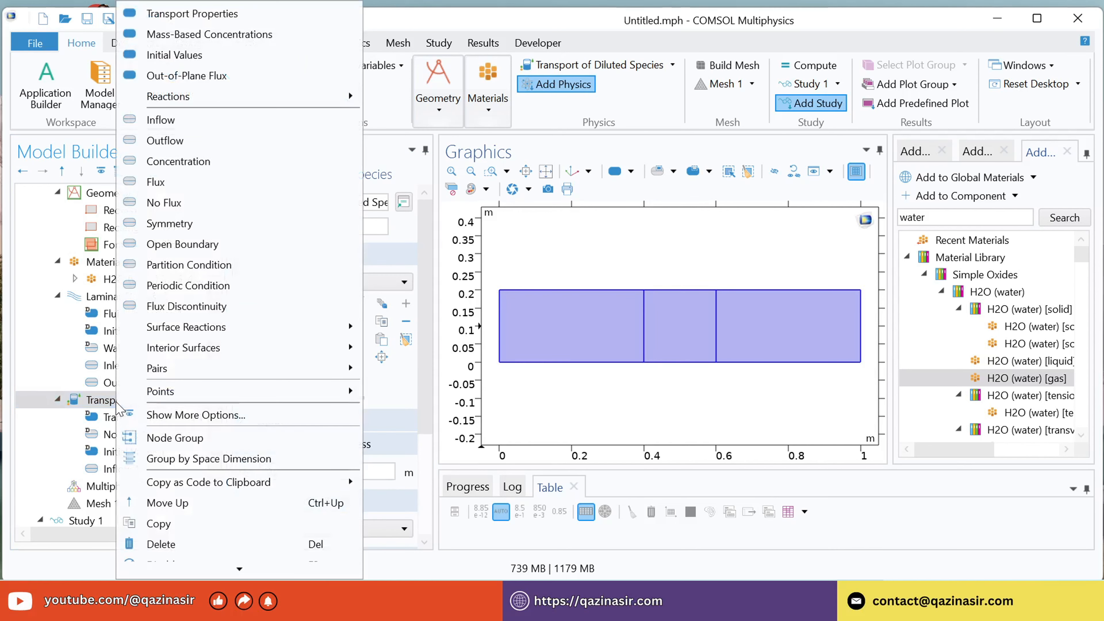
{"action": "left_click", "coordinate": [183, 167]}
{"action": "left_click", "coordinate": [573, 293]}
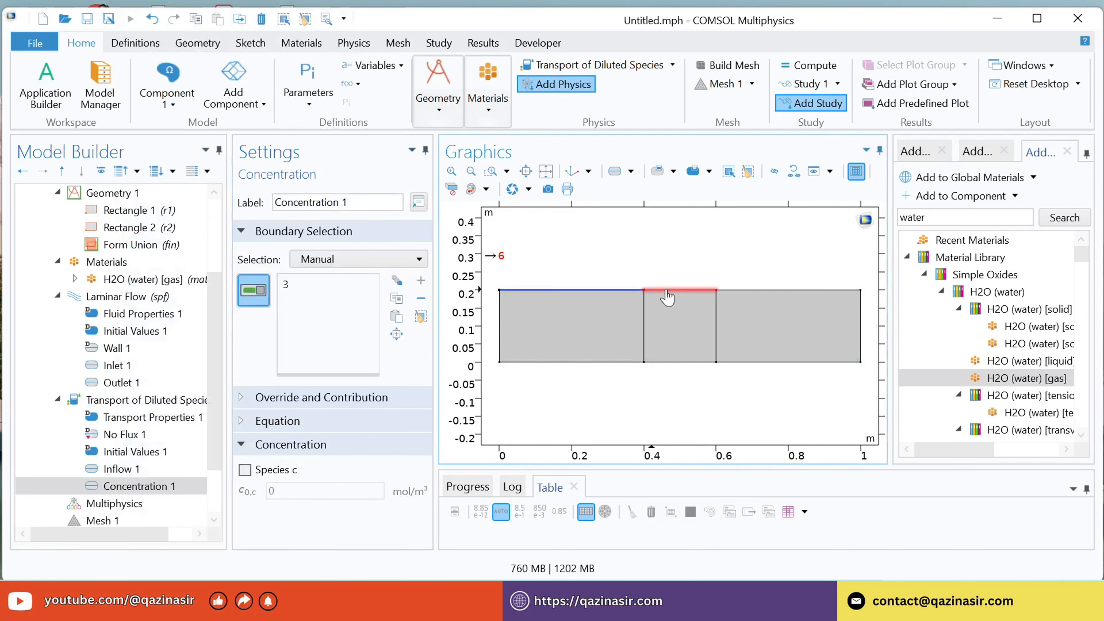
{"action": "left_click", "coordinate": [668, 297]}
{"action": "left_click", "coordinate": [748, 297]}
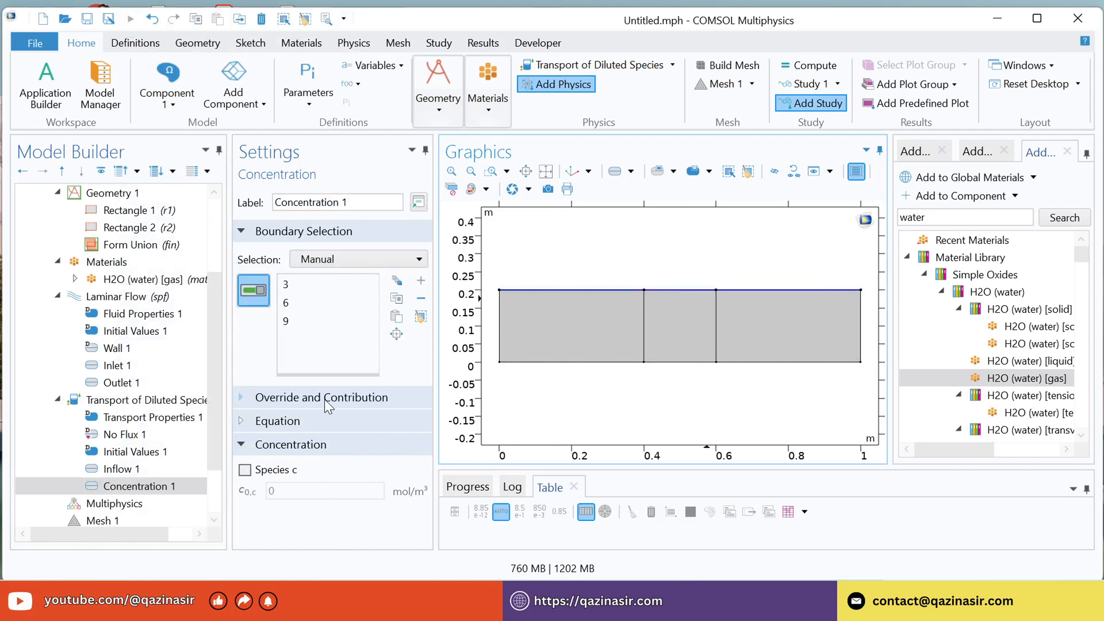
Enable species c for the upper-edge Concentration condition and set its concentration to 1[kmol/m^3].
{"action": "left_click", "coordinate": [245, 470]}
{"action": "double_click", "coordinate": [297, 493]}
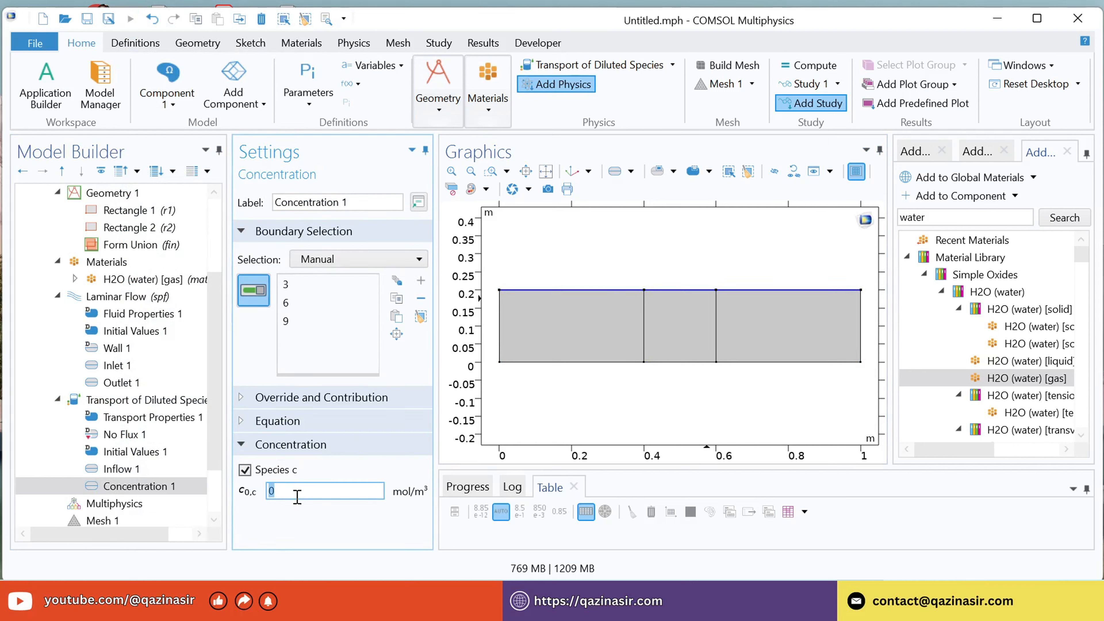
{"action": "type", "text": "1[kmol/m^3]"}
{"action": "left_click", "coordinate": [109, 486]}
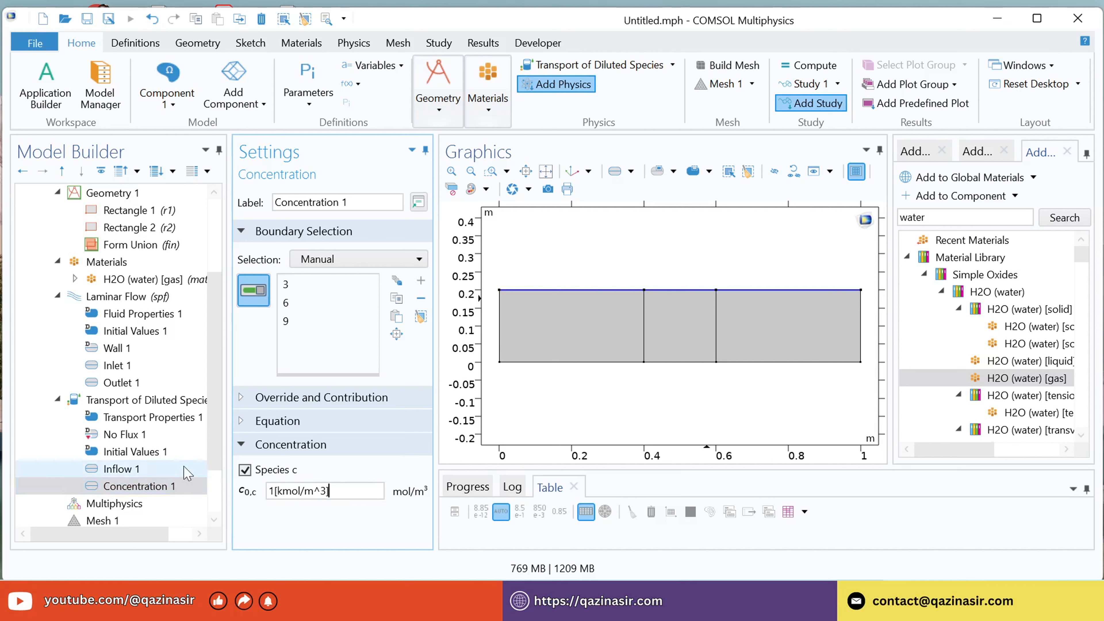
Add a second Concentration condition on the channel's three lower edges, boundaries 2, 5 and 8.
{"action": "left_click", "coordinate": [117, 400]}
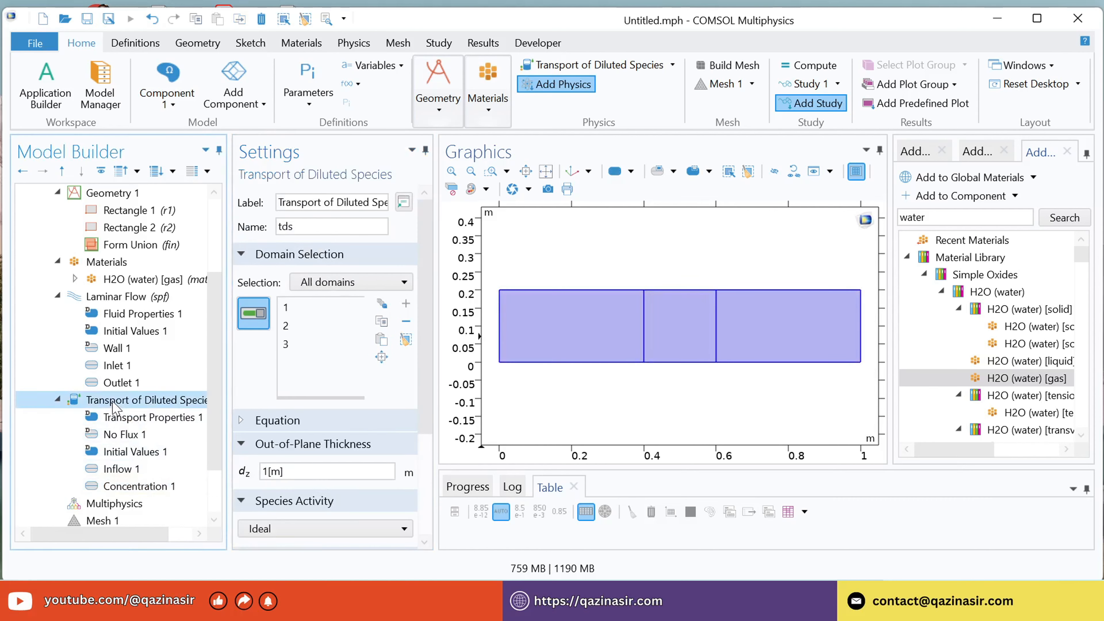
{"action": "right_click", "coordinate": [116, 400]}
{"action": "left_click", "coordinate": [175, 161]}
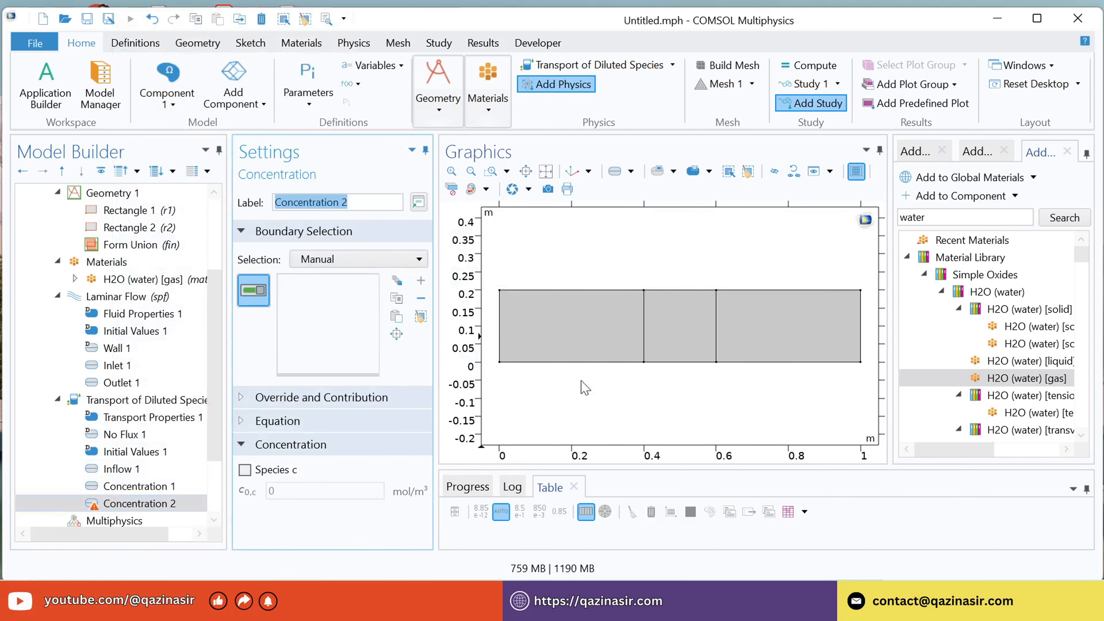
{"action": "left_click", "coordinate": [587, 363]}
{"action": "left_click", "coordinate": [704, 363]}
{"action": "left_click", "coordinate": [755, 364]}
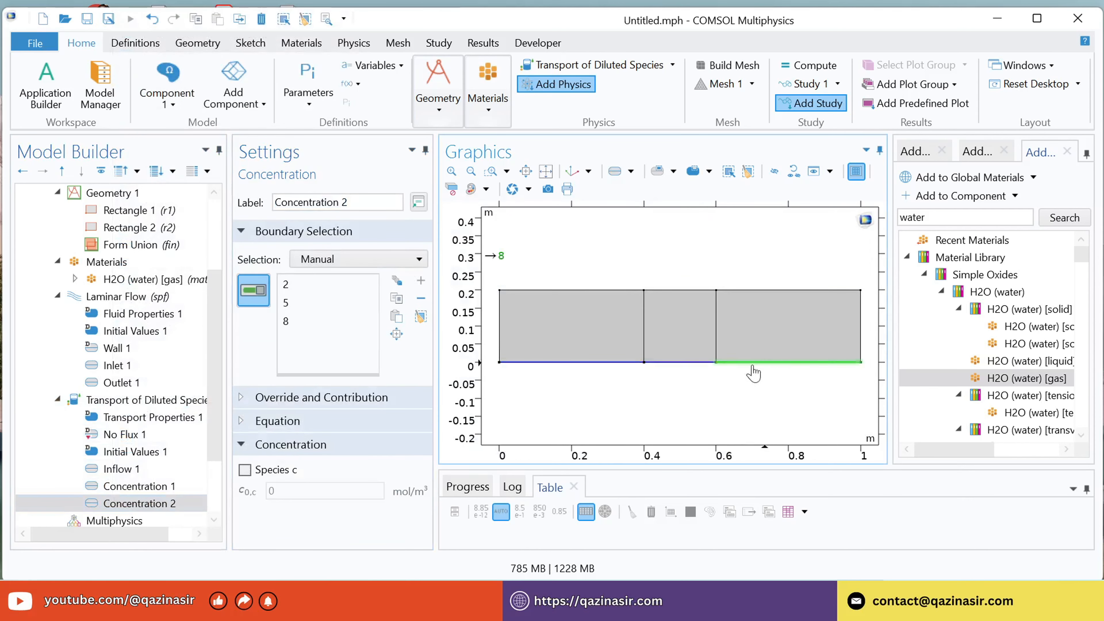
Enable species c for the lower-edge Concentration condition and set its concentration to 0[kmol/m^3].
{"action": "left_click", "coordinate": [246, 471]}
{"action": "left_click", "coordinate": [305, 491]}
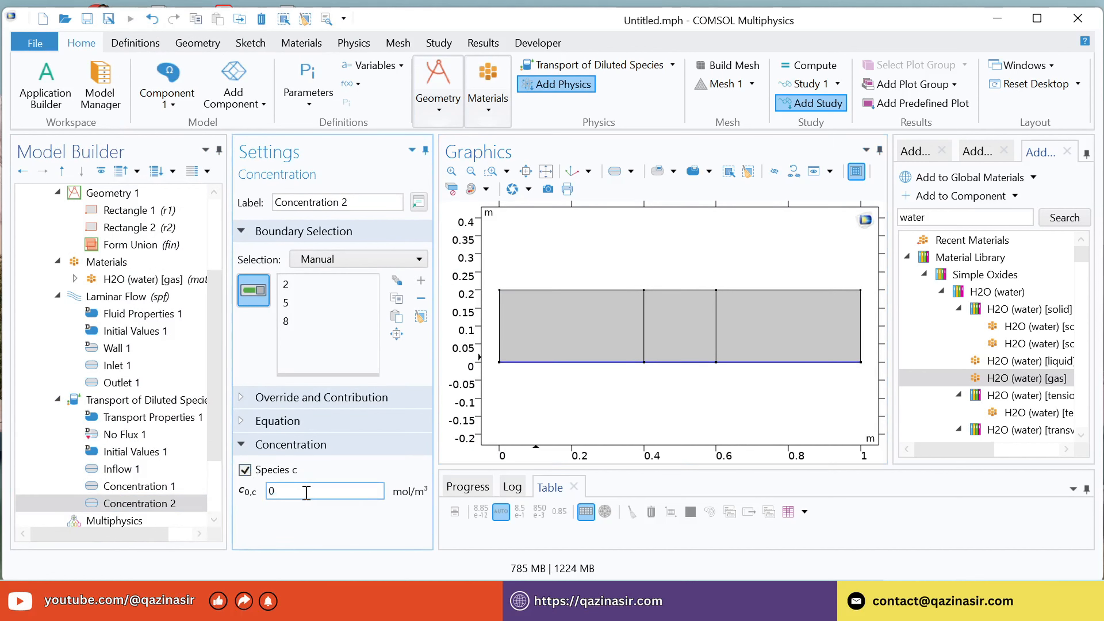
{"action": "type", "text": "[kmol/m^3]"}
Add an Outflow condition to Transport of Diluted Species and assign it to the channel's right edge, boundary 10.
{"action": "left_click", "coordinate": [111, 403]}
{"action": "right_click", "coordinate": [111, 403]}
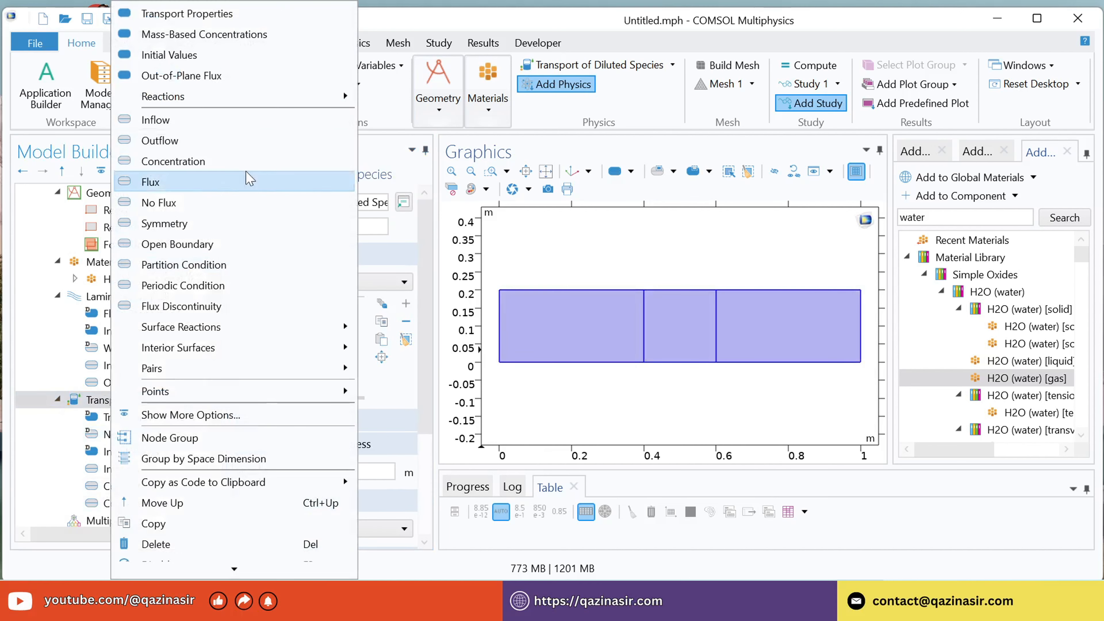
{"action": "left_click", "coordinate": [174, 142]}
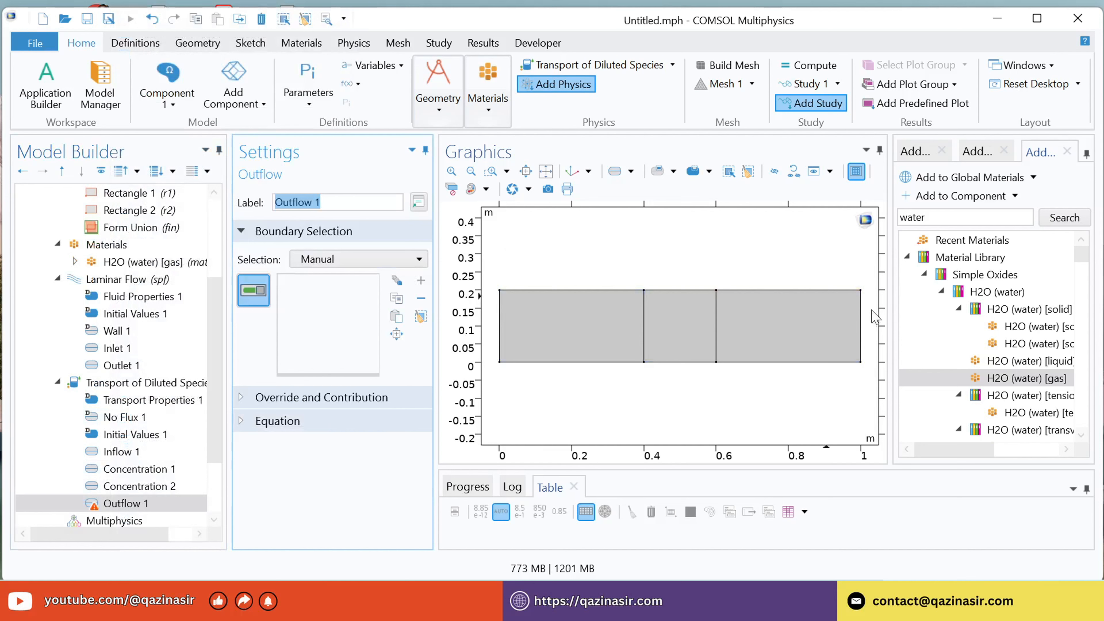
{"action": "left_click", "coordinate": [862, 328]}
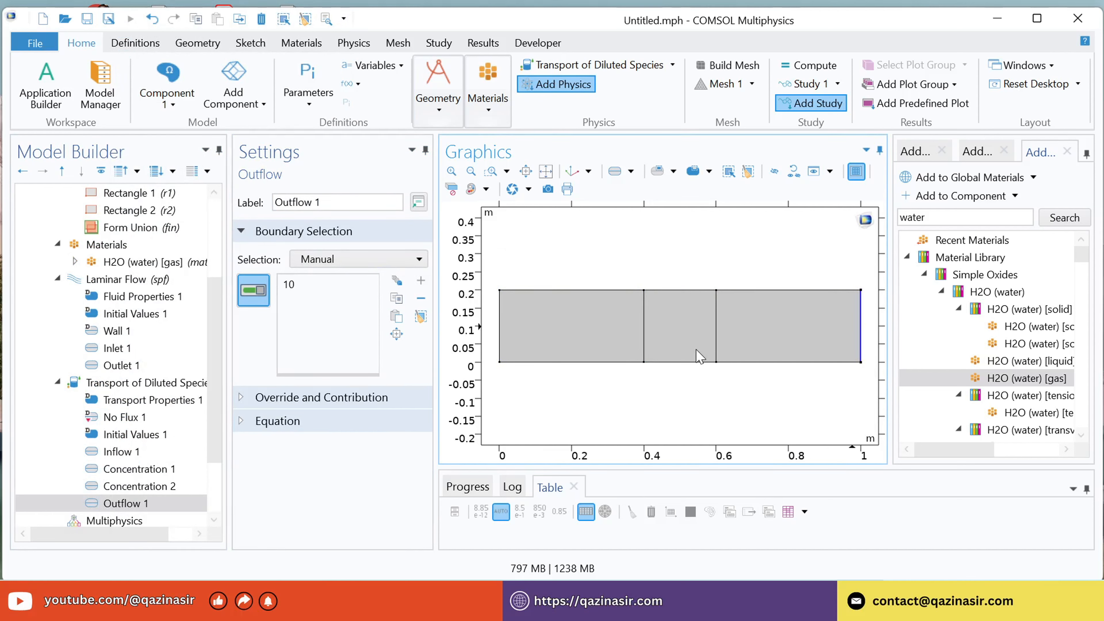
Build the physics-controlled mesh for the whole channel with Normal element size.
{"action": "scroll", "coordinate": [195, 380], "scroll_direction": "down", "scroll_amount": 2}
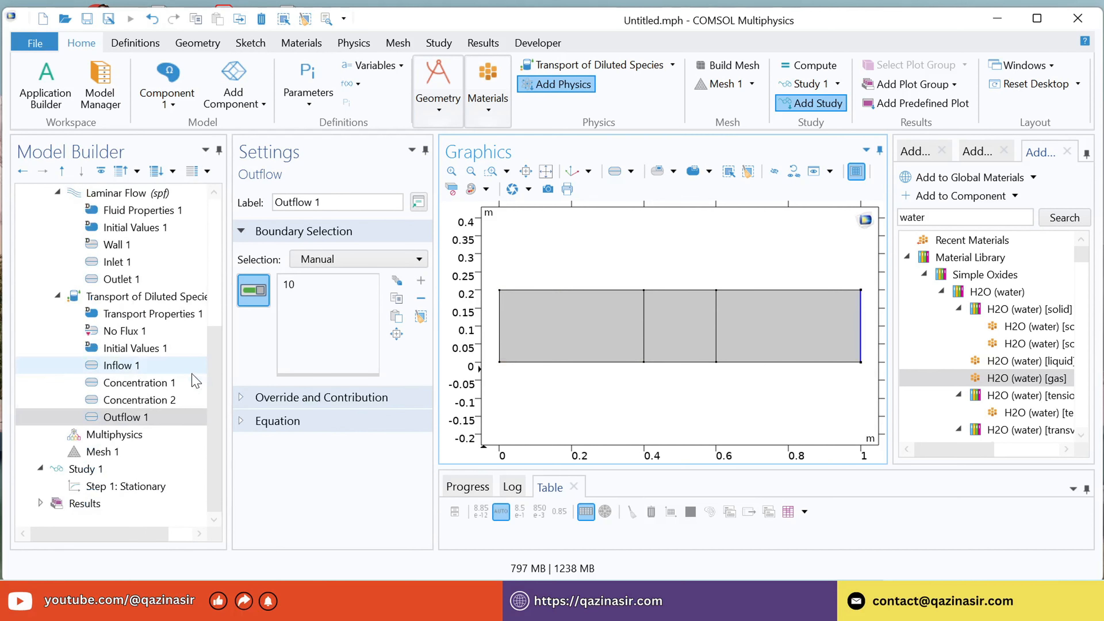
{"action": "left_click", "coordinate": [101, 453]}
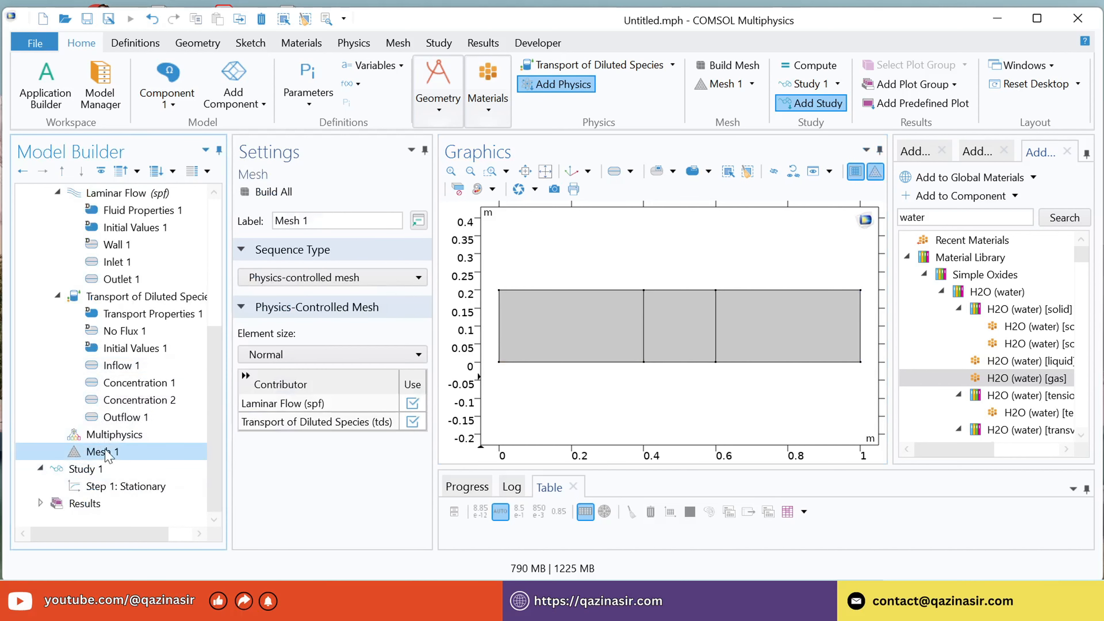
{"action": "left_click", "coordinate": [284, 356]}
{"action": "left_click", "coordinate": [272, 448]}
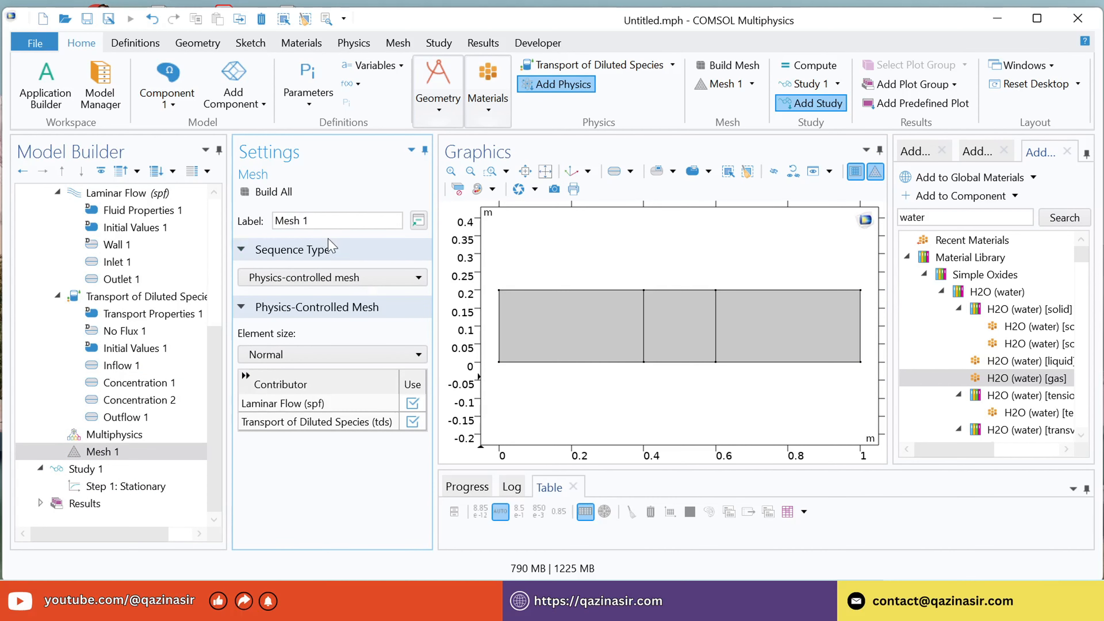
{"action": "left_click", "coordinate": [273, 193]}
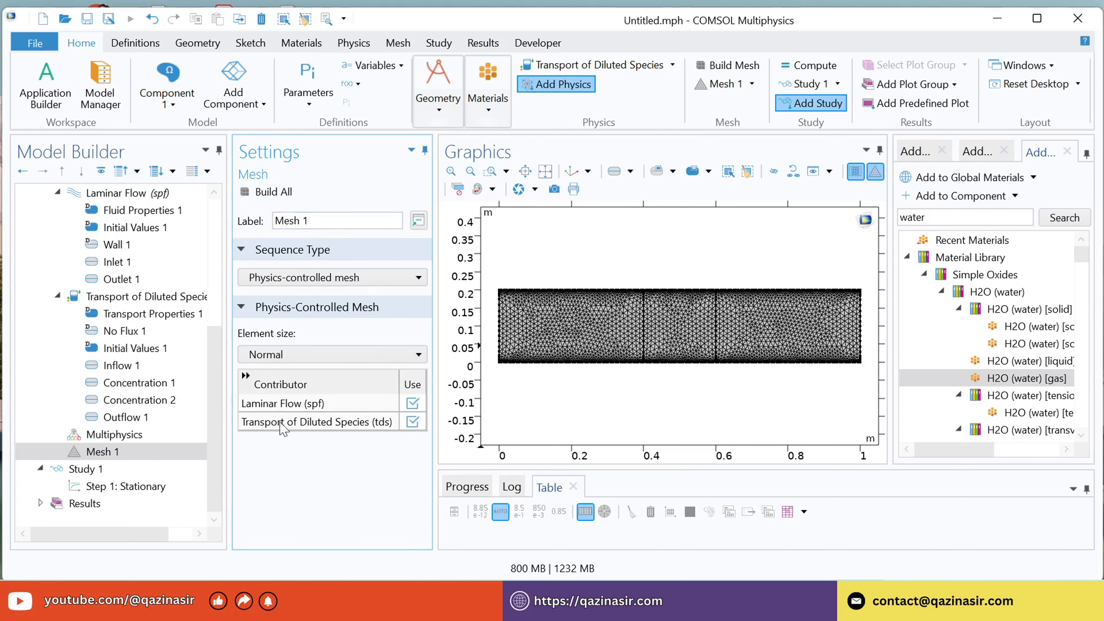
Compute the stationary study, Study 1.
{"action": "left_click", "coordinate": [85, 469]}
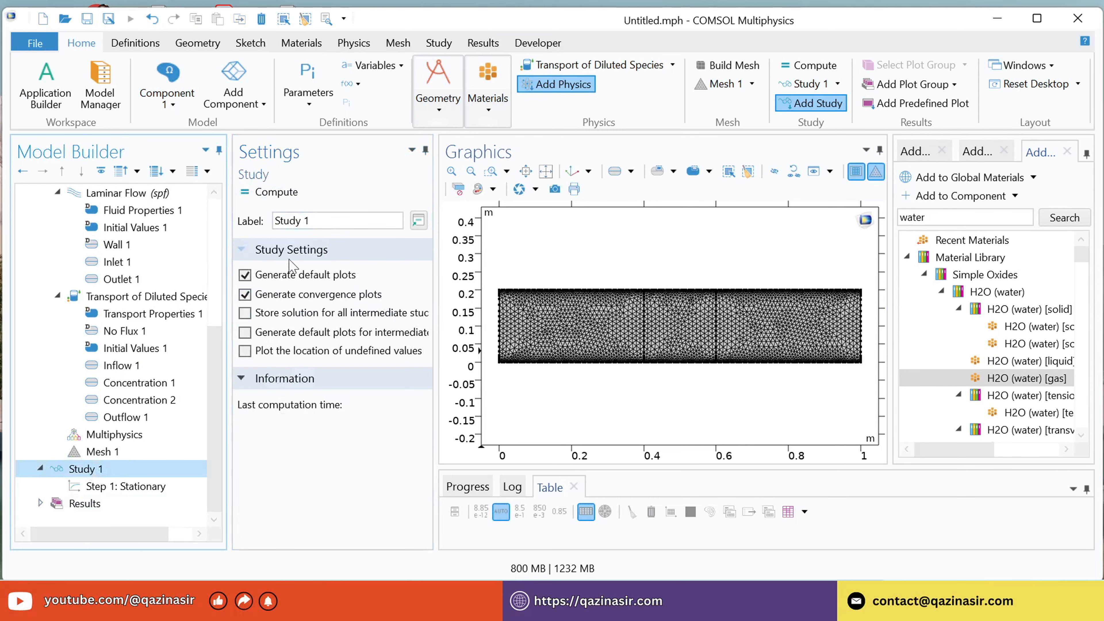
{"action": "left_click", "coordinate": [274, 193]}
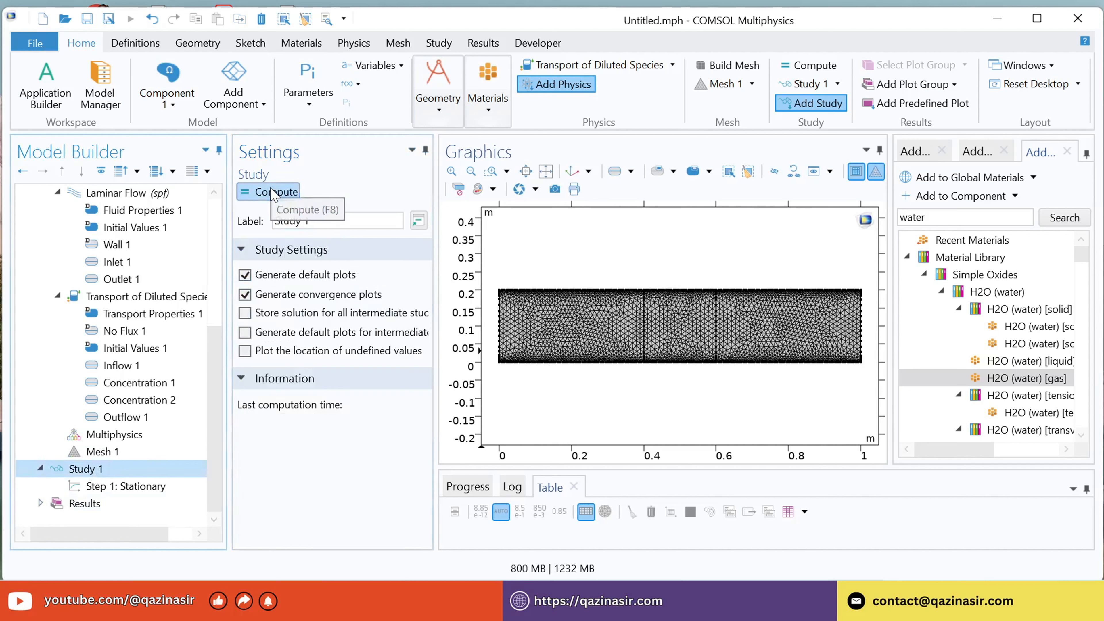
Run the computation of Study 1 and display the pressure contour and species concentration plots.
{"action": "left_click", "coordinate": [273, 192]}
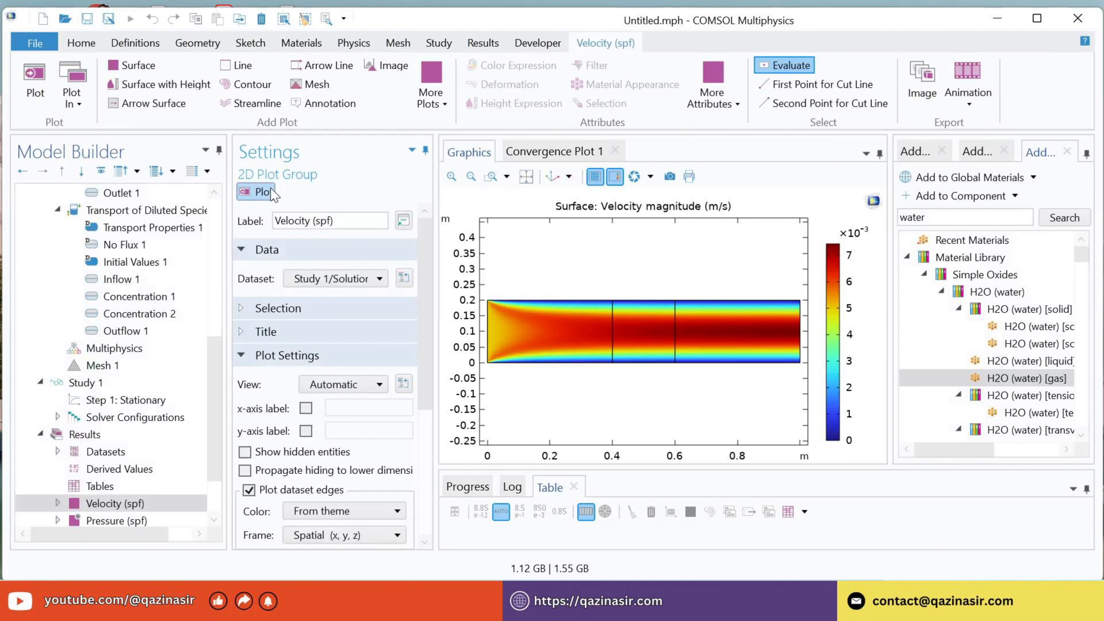
{"action": "scroll", "coordinate": [114, 452], "scroll_direction": "down", "scroll_amount": 2}
{"action": "left_click", "coordinate": [114, 452]}
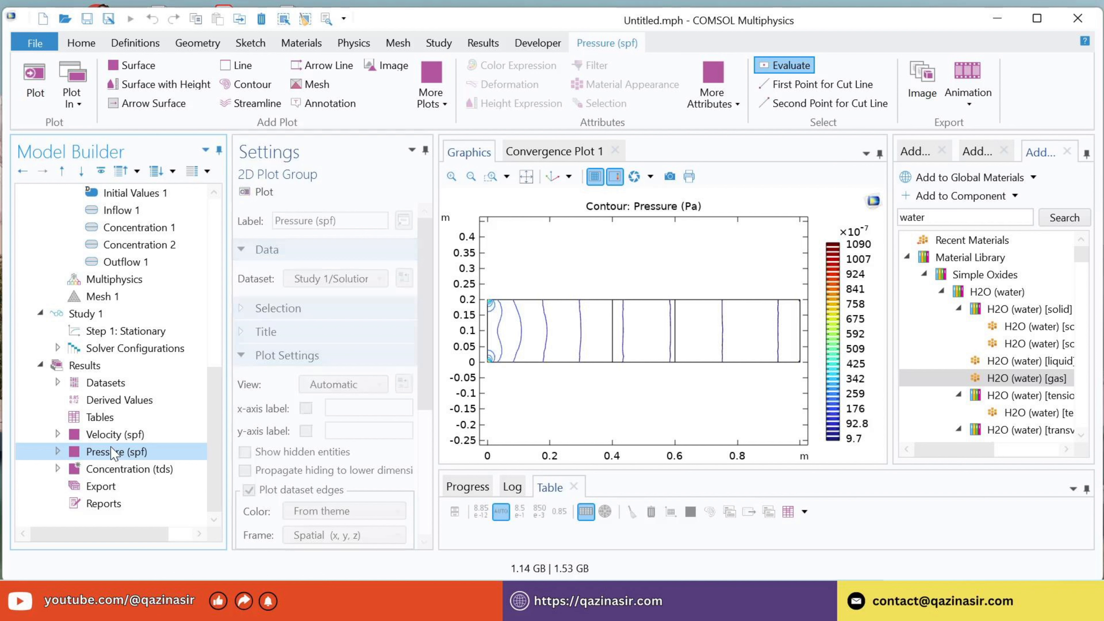
{"action": "left_click", "coordinate": [131, 469]}
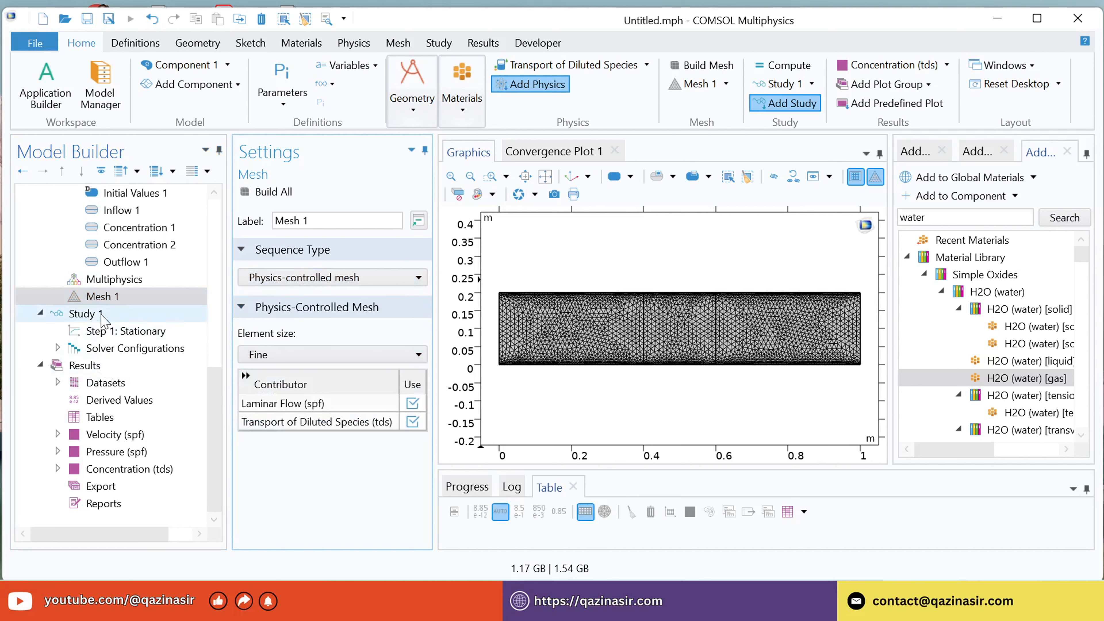
Recompute Study 1 with the Fine mesh and view the updated pressure and concentration plots.
{"action": "left_click", "coordinate": [103, 314]}
{"action": "left_click", "coordinate": [273, 193]}
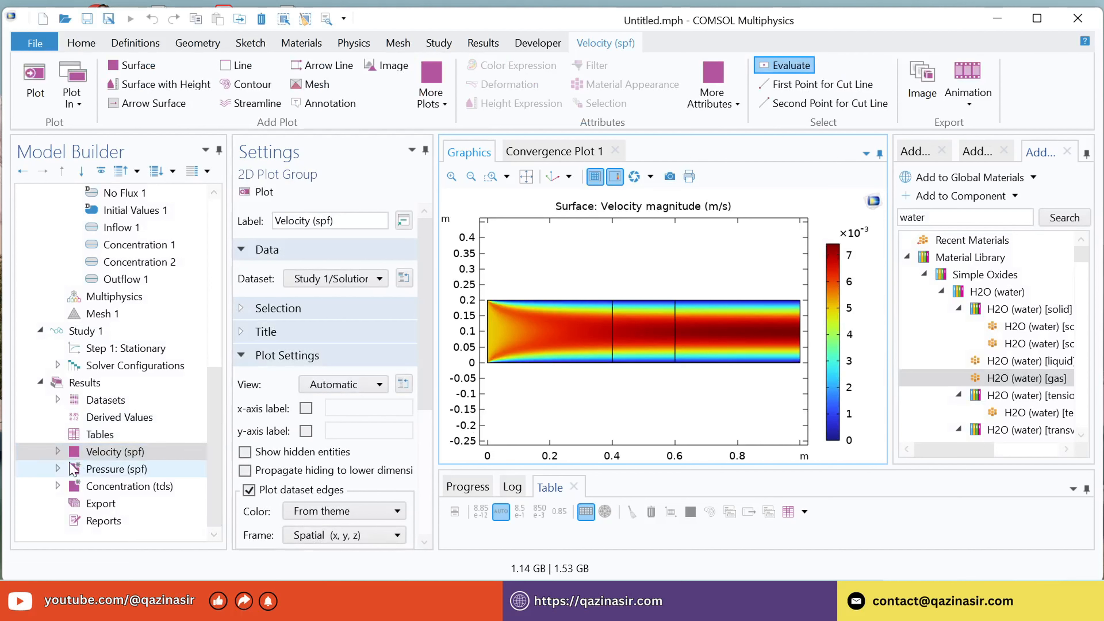
{"action": "left_click", "coordinate": [111, 470]}
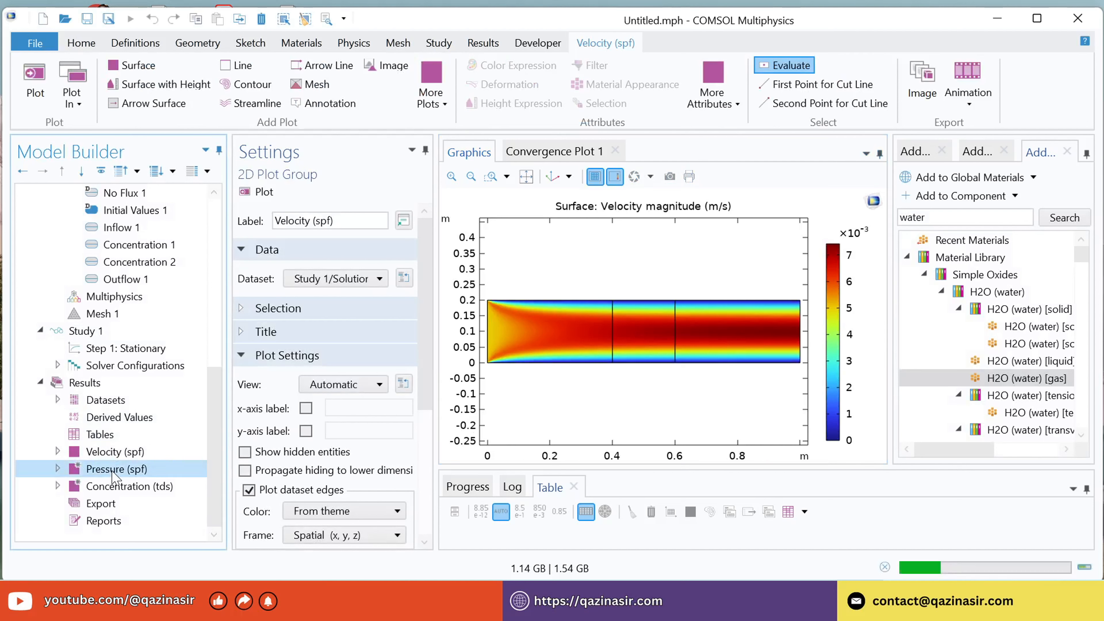
{"action": "left_click", "coordinate": [114, 491]}
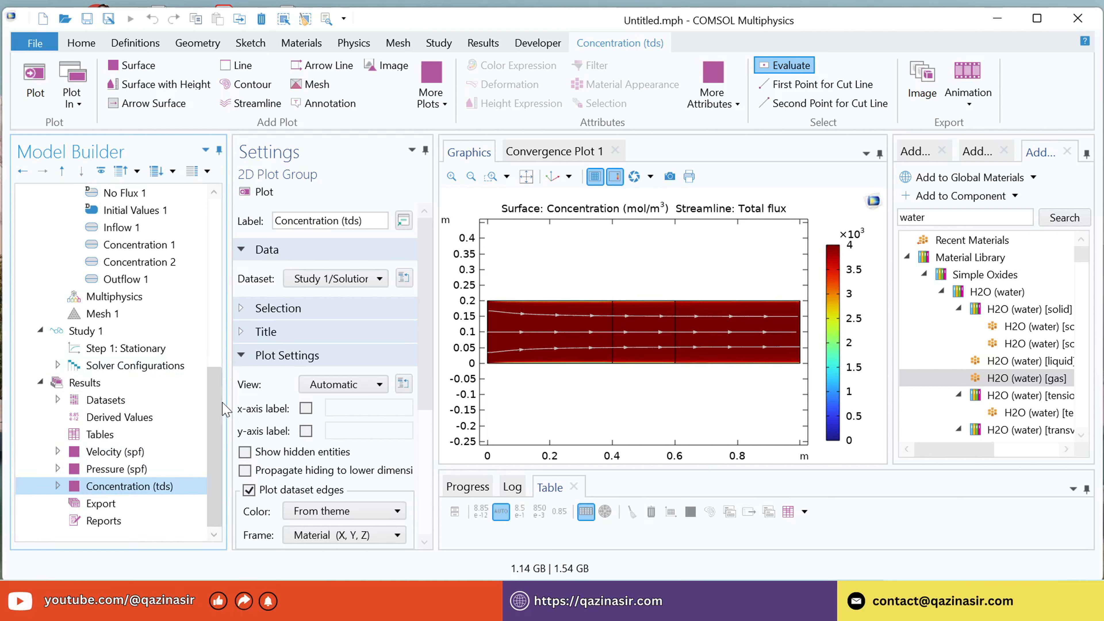
Enable porous media domains in the physical model of the Laminar Flow interface.
{"action": "left_click_drag", "start_coordinate": [221, 406], "coordinate": [227, 281]}
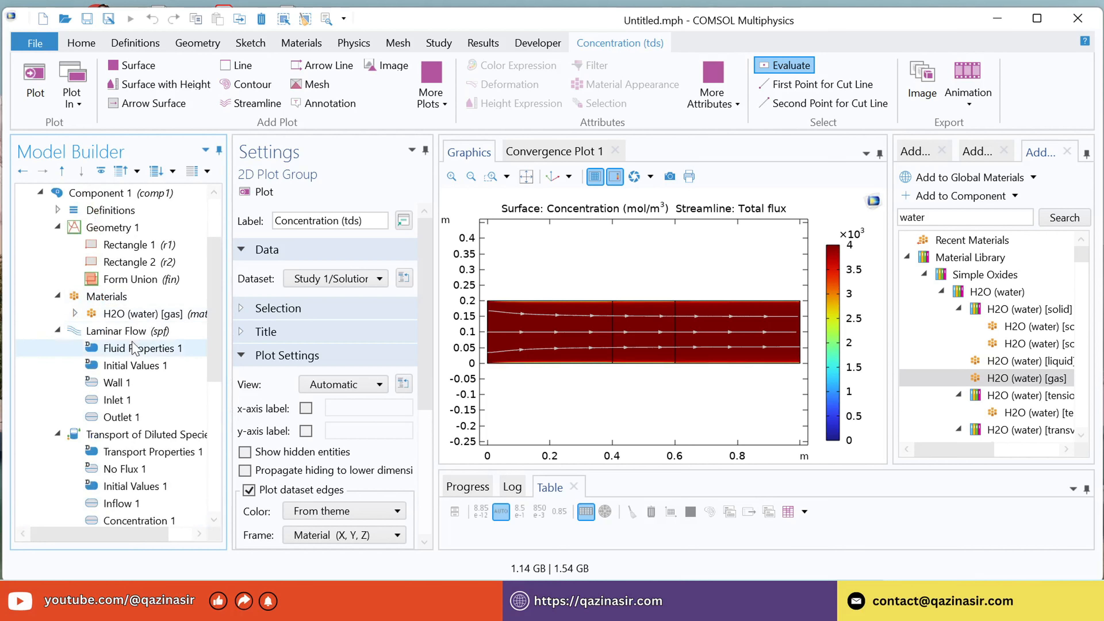
{"action": "left_click", "coordinate": [133, 332]}
{"action": "left_click_drag", "start_coordinate": [426, 292], "coordinate": [429, 388]}
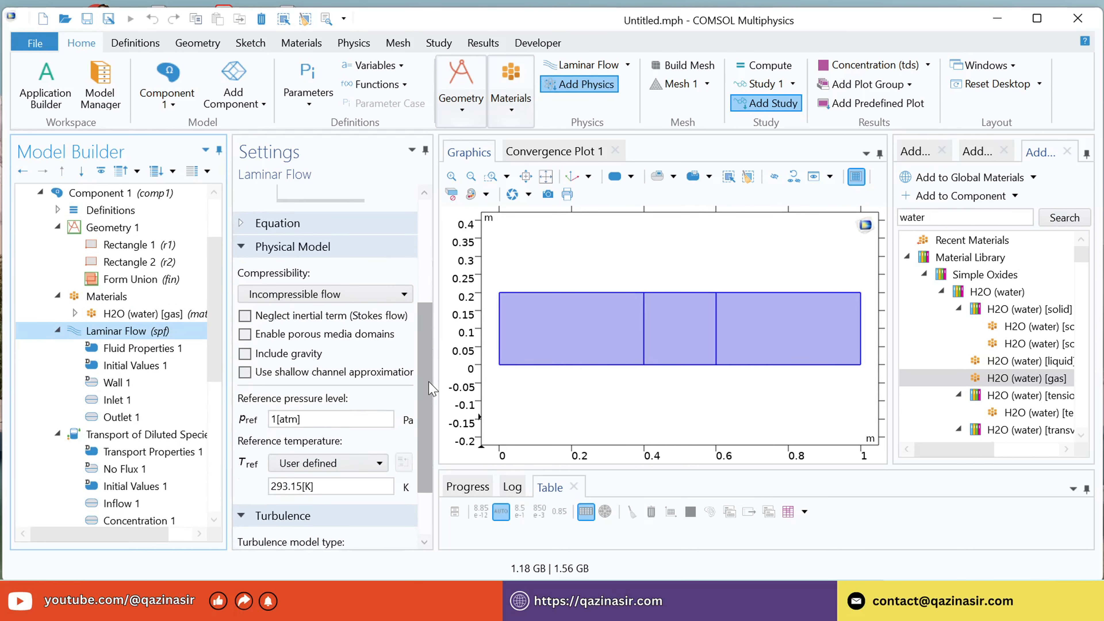
{"action": "left_click", "coordinate": [245, 334]}
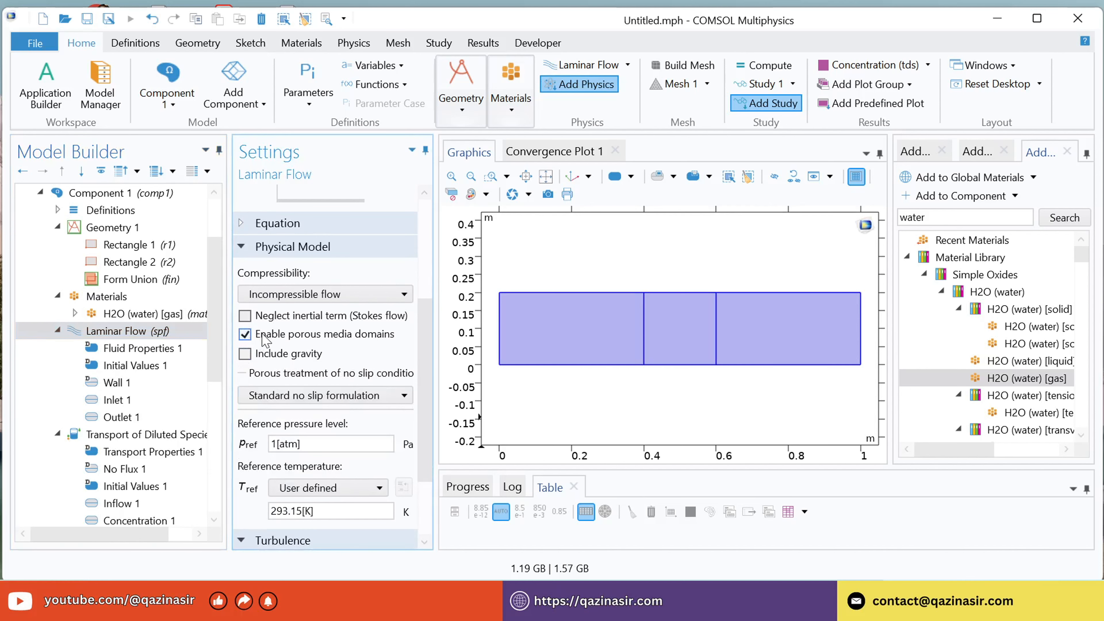
Add a Porous Medium feature to Laminar Flow and assign it to the channel's middle section, domain 2.
{"action": "left_click", "coordinate": [99, 333]}
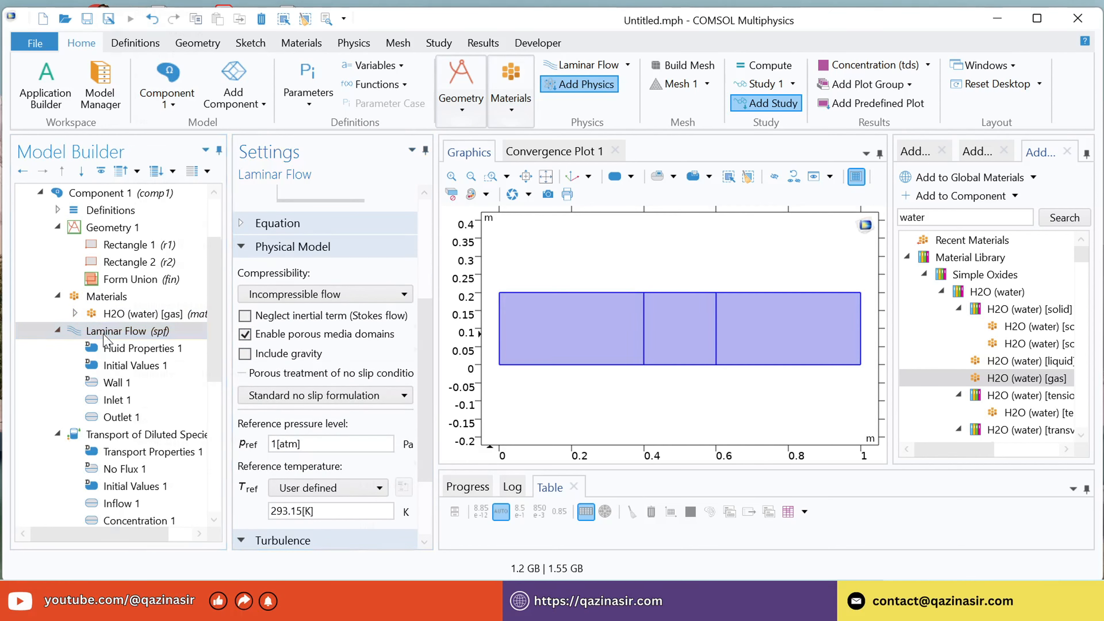
{"action": "right_click", "coordinate": [99, 334]}
{"action": "left_click", "coordinate": [214, 39]}
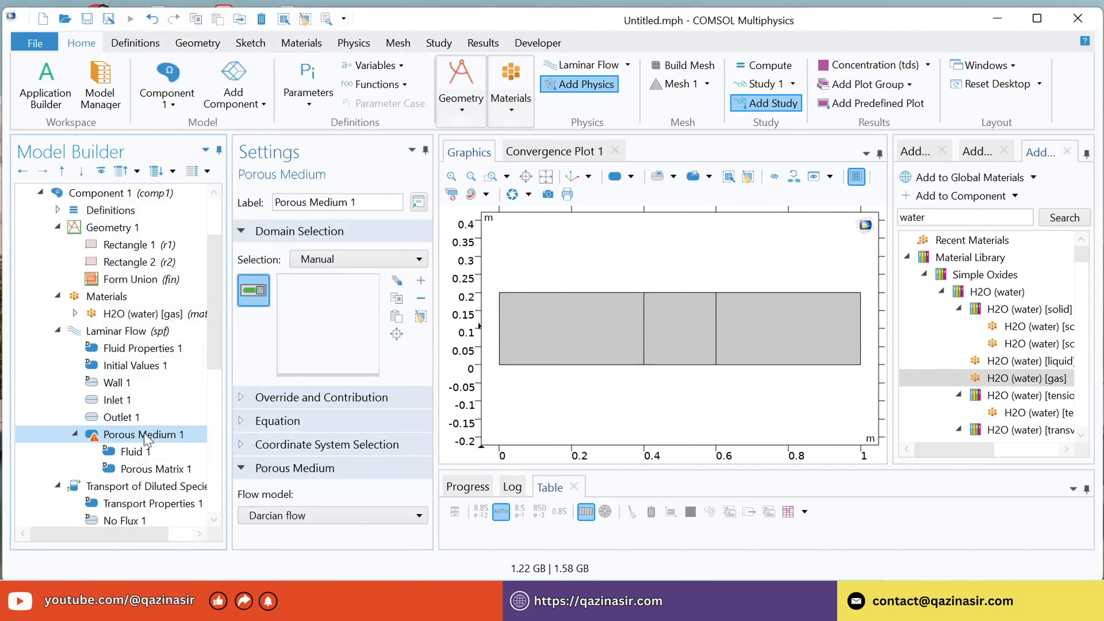
{"action": "left_click", "coordinate": [666, 349]}
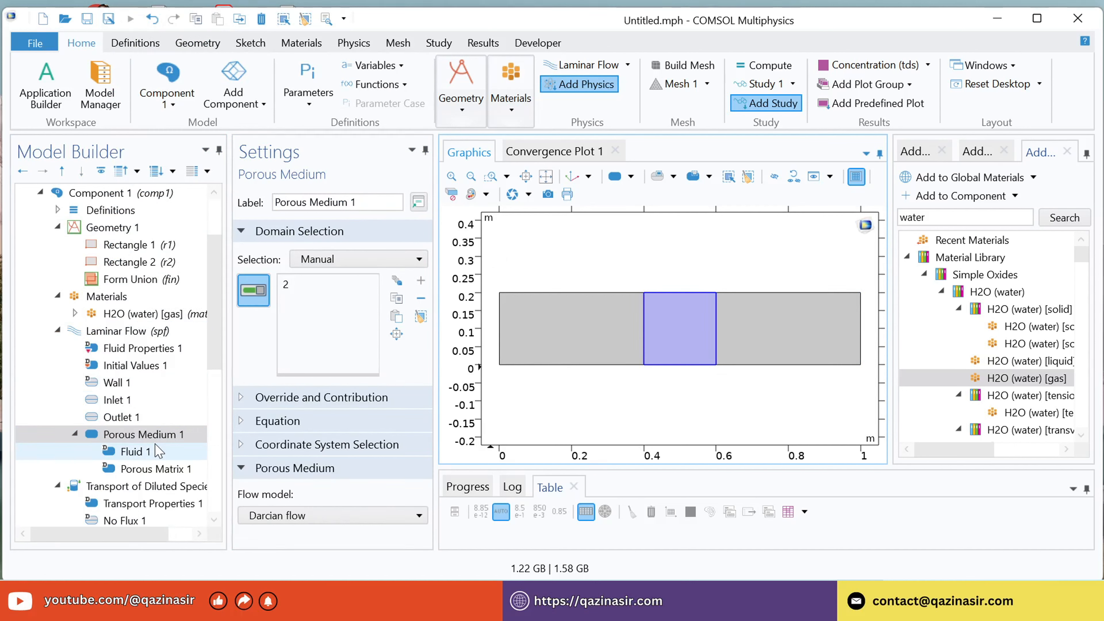
Set the porosity of the Laminar Flow porous matrix to User defined with a value of 0.8.
{"action": "left_click", "coordinate": [155, 469]}
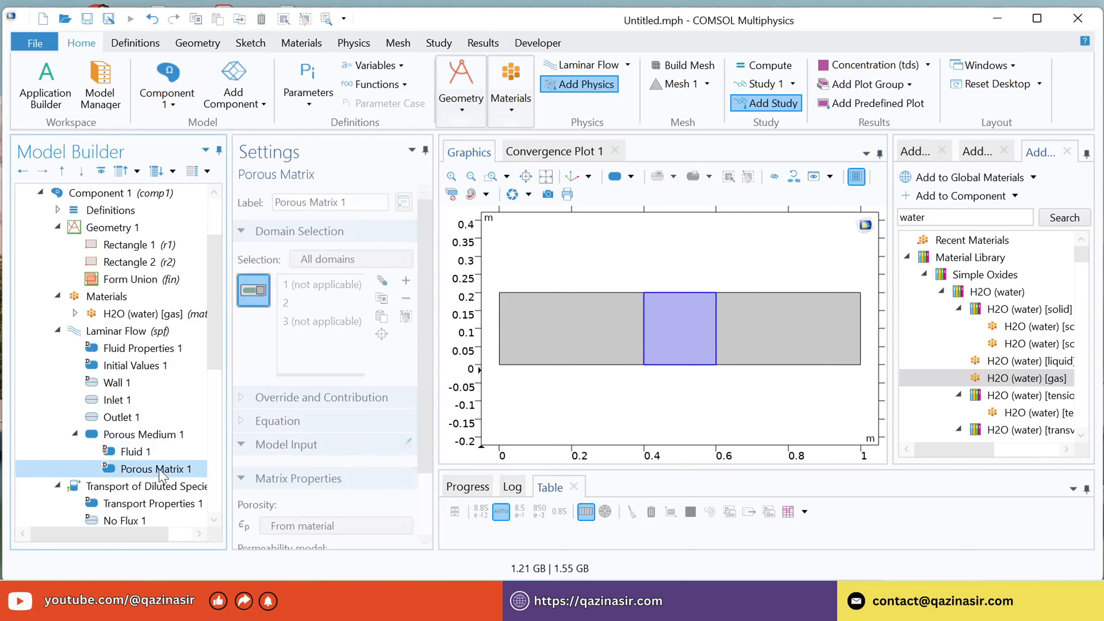
{"action": "scroll", "coordinate": [431, 353], "scroll_direction": "down", "scroll_amount": 3}
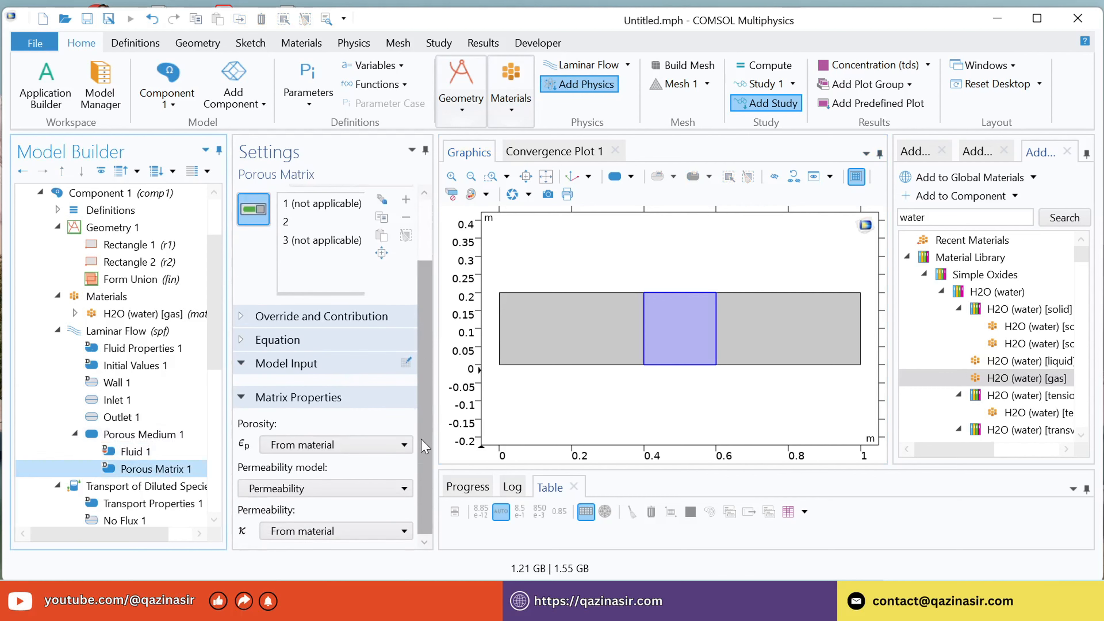
{"action": "left_click", "coordinate": [315, 445]}
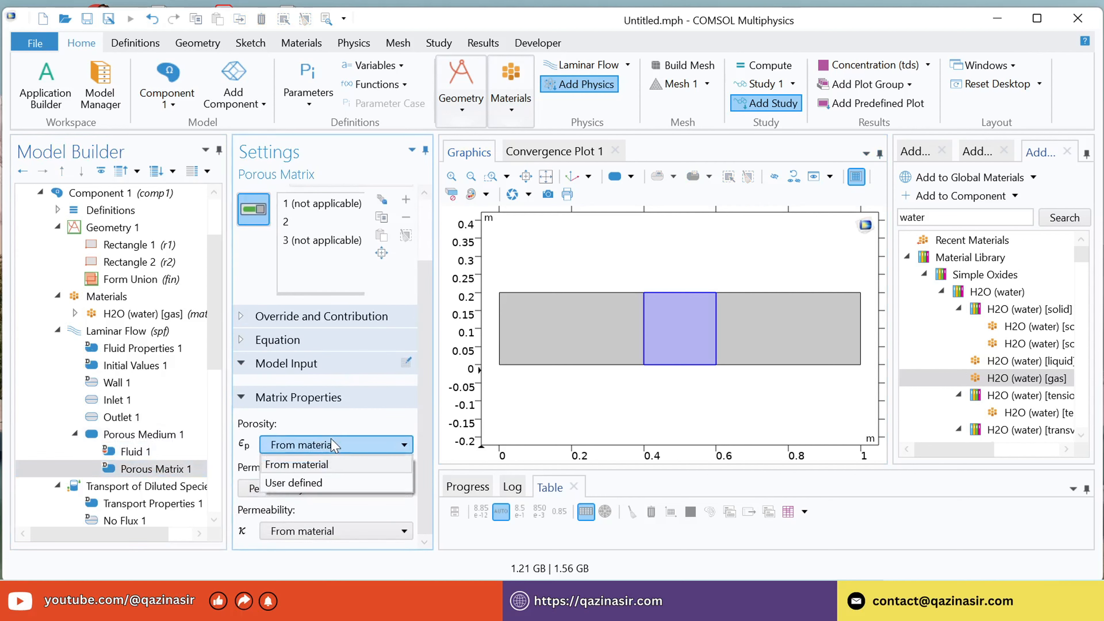
{"action": "left_click", "coordinate": [321, 483]}
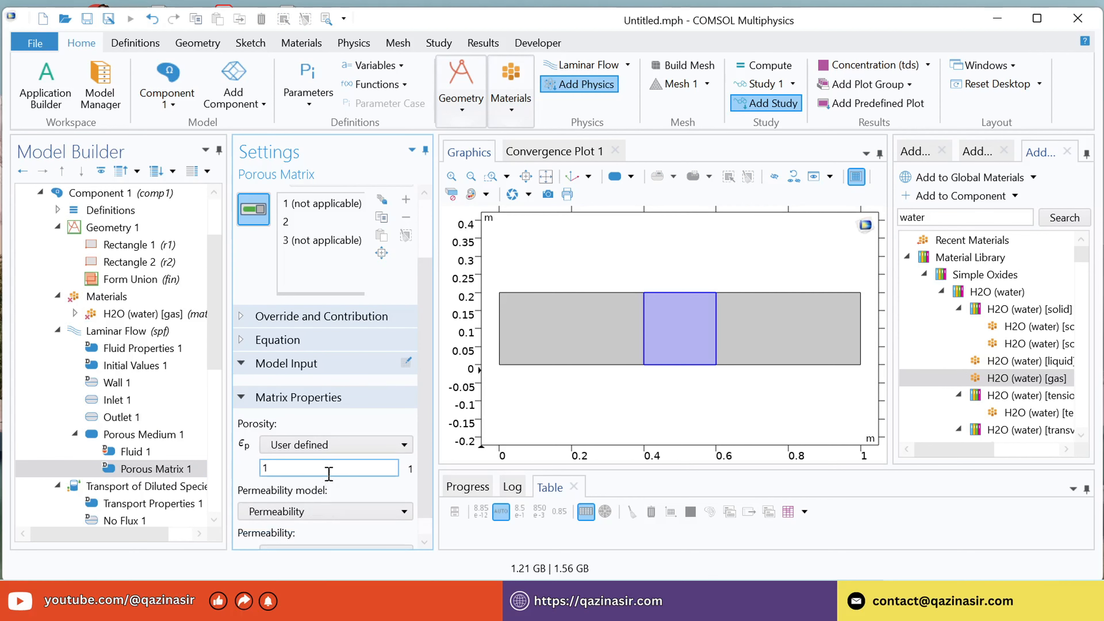
{"action": "left_click", "coordinate": [299, 464]}
{"action": "type", "text": "0.8"}
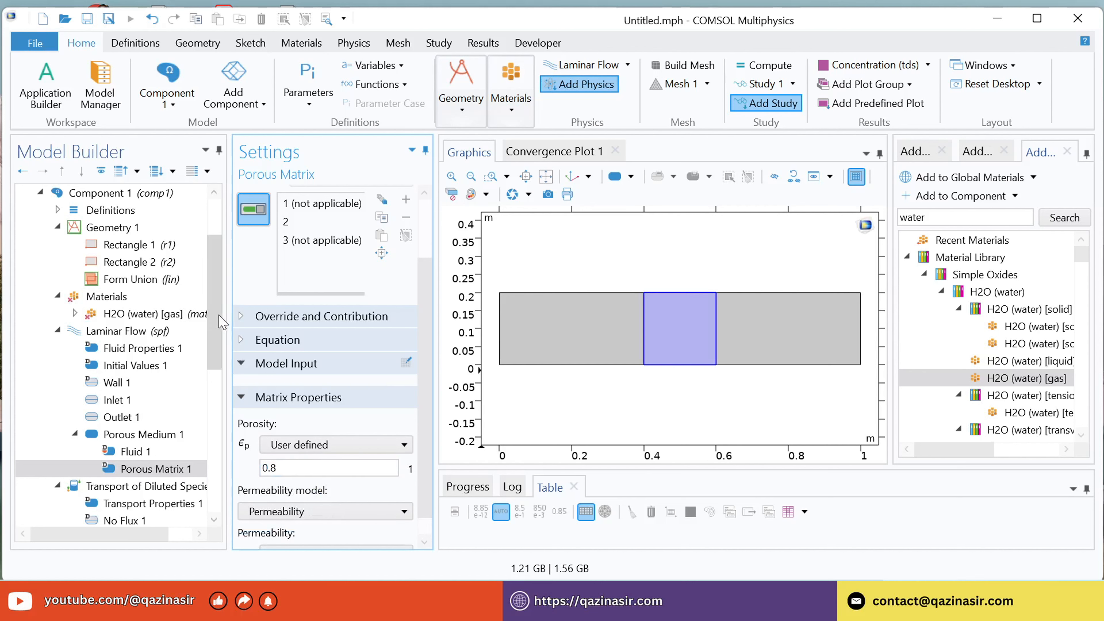
Set the permeability of the Laminar Flow porous matrix to User defined with 1e-12[m^2].
{"action": "scroll", "coordinate": [218, 321], "scroll_direction": "down", "scroll_amount": 2}
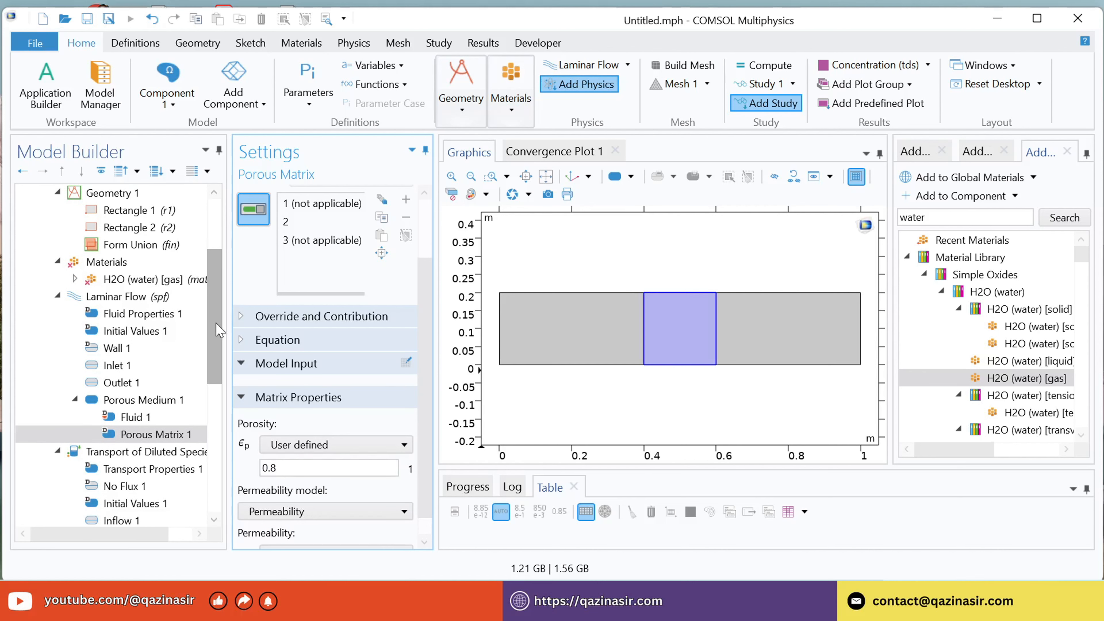
{"action": "scroll", "coordinate": [422, 435], "scroll_direction": "down", "scroll_amount": 1}
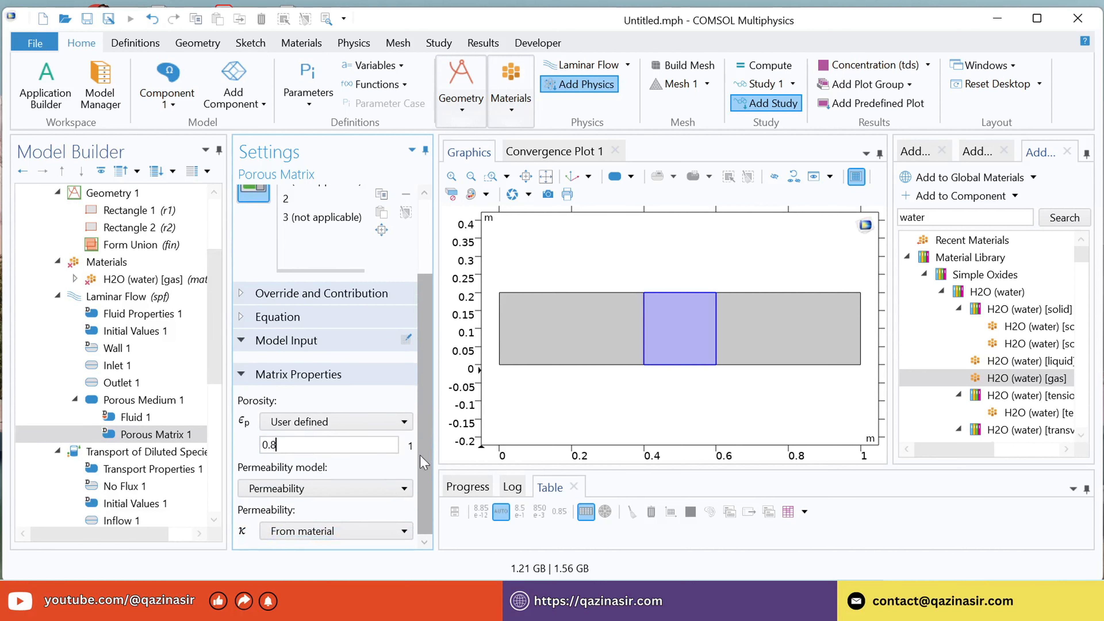
{"action": "left_click", "coordinate": [296, 532]}
{"action": "left_click", "coordinate": [300, 561]}
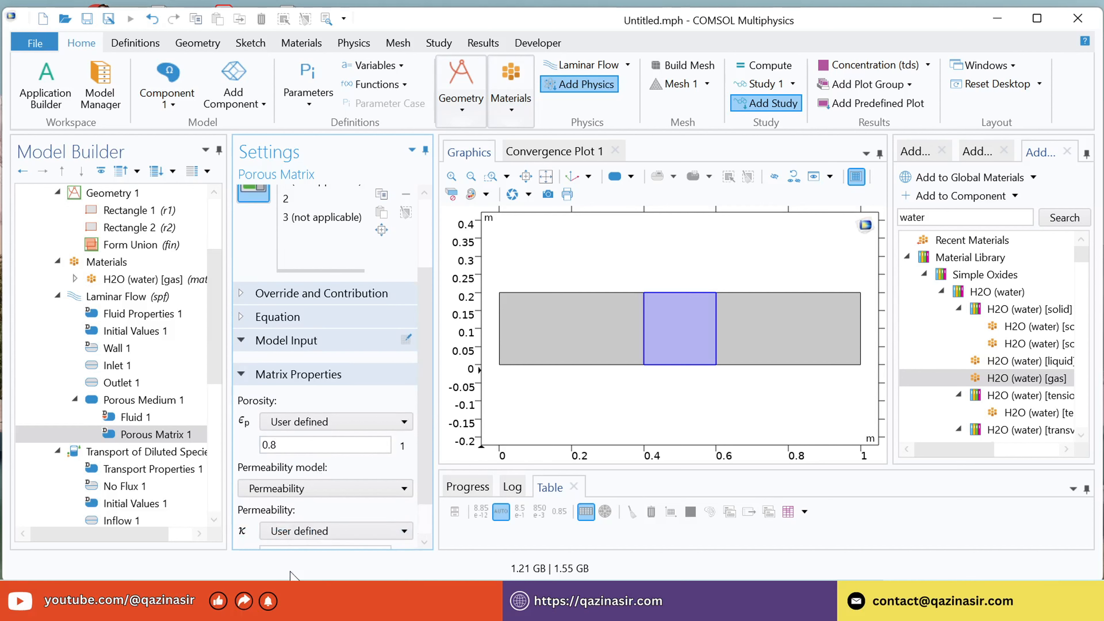
{"action": "scroll", "coordinate": [426, 414], "scroll_direction": "down", "scroll_amount": 2}
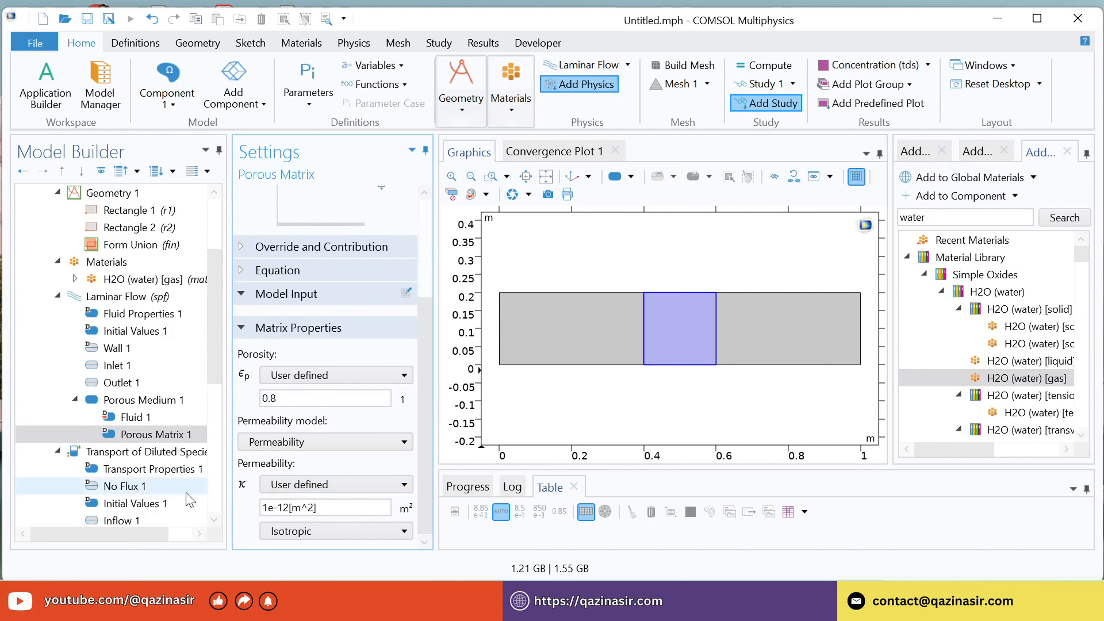
Enable mass transfer in porous media as an additional transport mechanism for Transport of Diluted Species.
{"action": "scroll", "coordinate": [139, 406], "scroll_direction": "down", "scroll_amount": 1}
{"action": "right_click", "coordinate": [135, 401]}
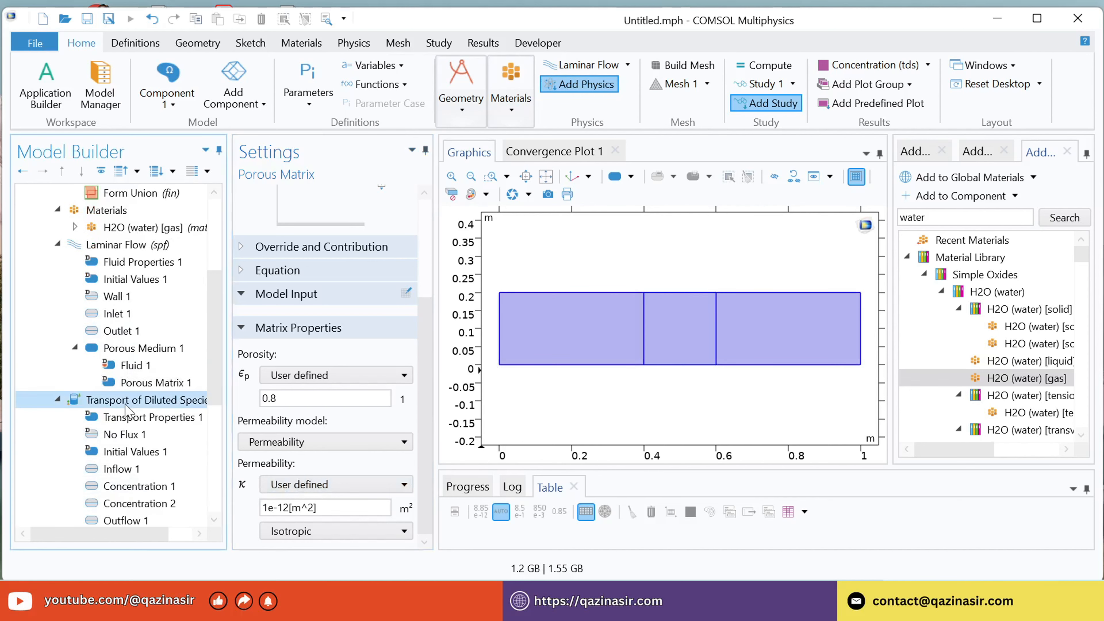
{"action": "key", "text": "Escape"}
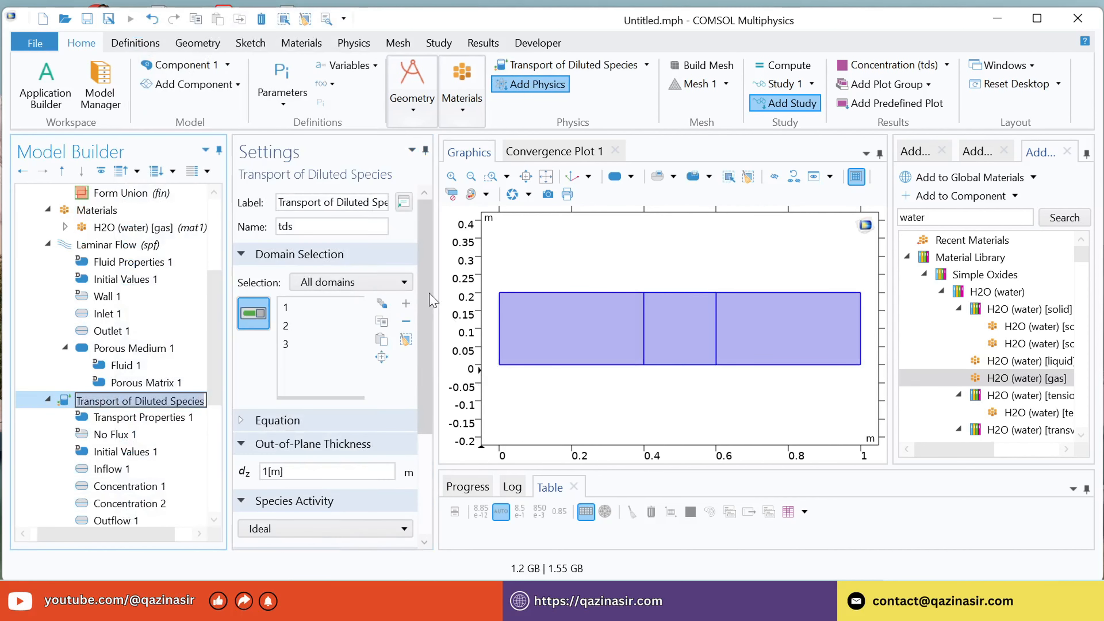
{"action": "scroll", "coordinate": [326, 414], "scroll_direction": "down", "scroll_amount": 3}
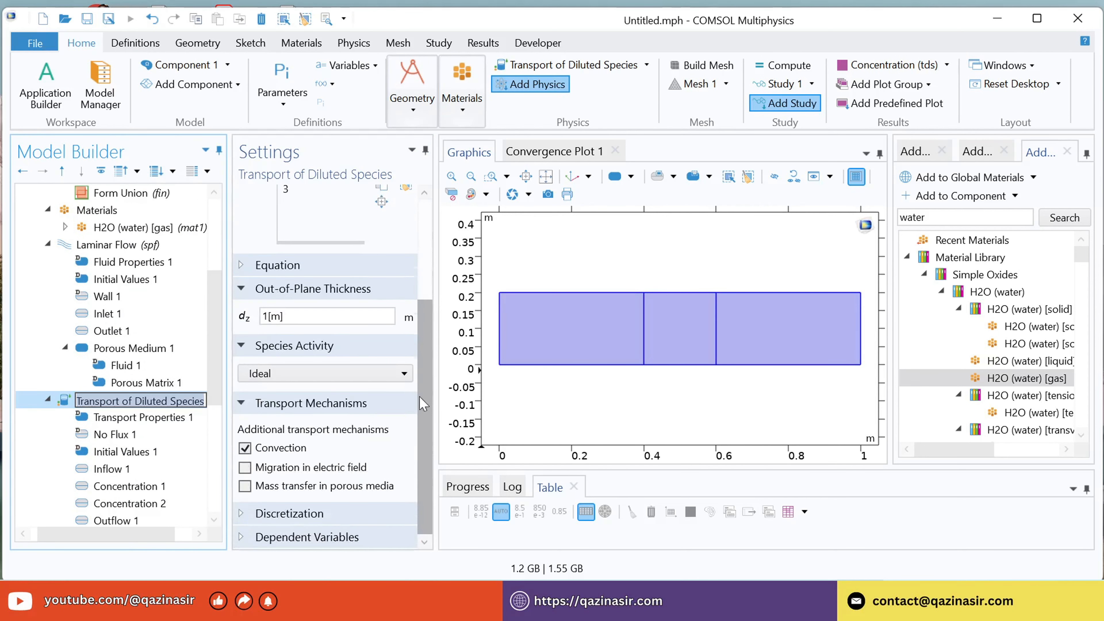
{"action": "left_click", "coordinate": [245, 486]}
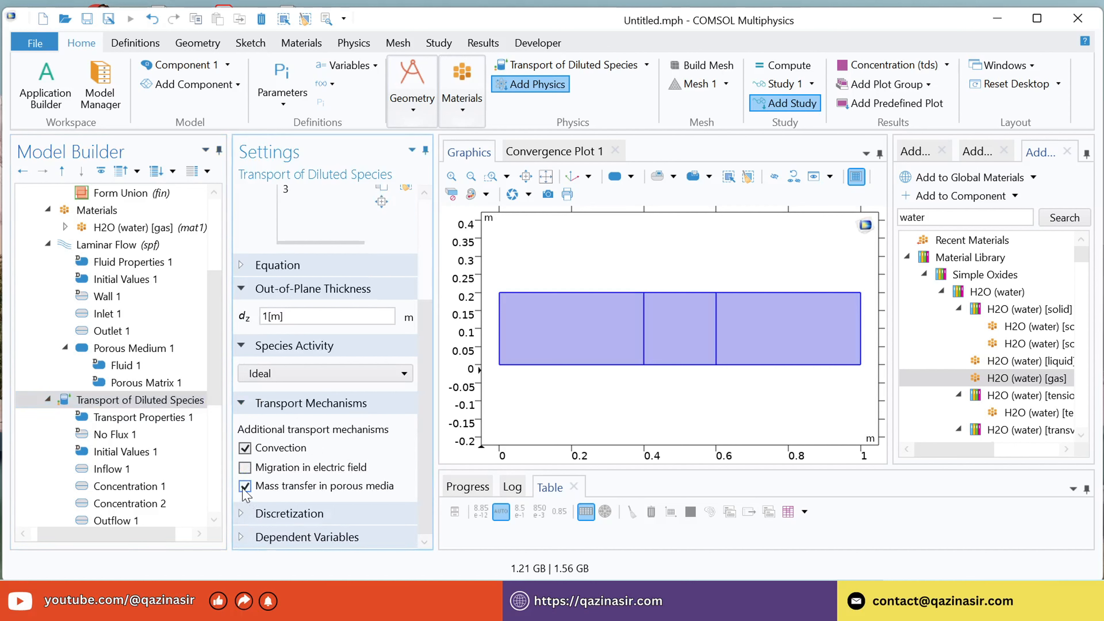
Add a Porous Medium feature to Transport of Diluted Species and assign it to the middle section, domain 2.
{"action": "right_click", "coordinate": [124, 401]}
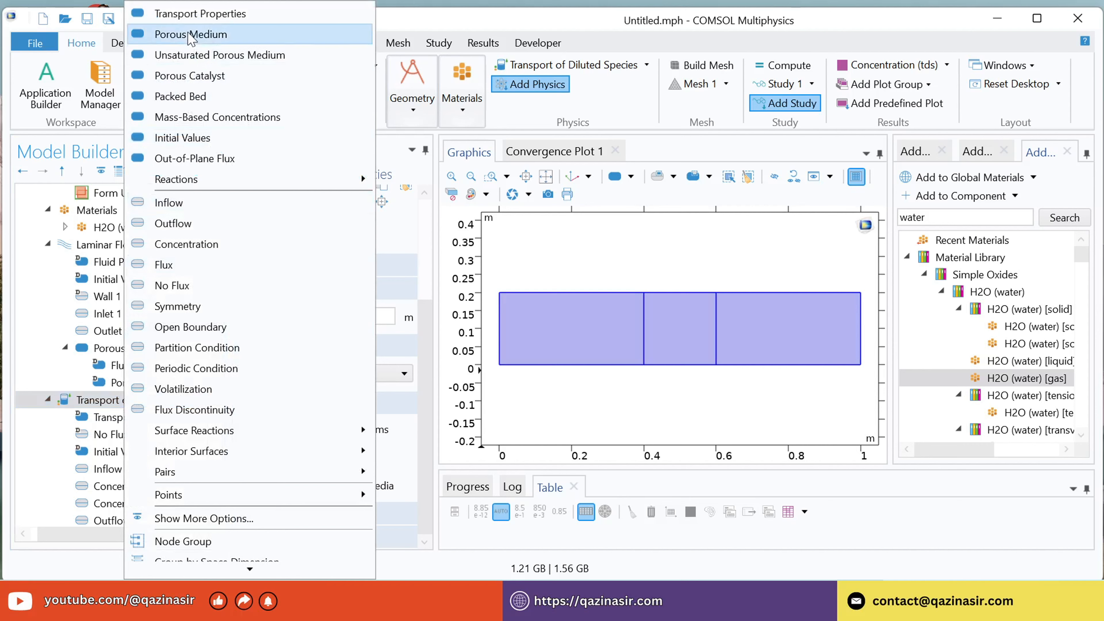
{"action": "left_click", "coordinate": [190, 36]}
{"action": "left_click", "coordinate": [696, 339]}
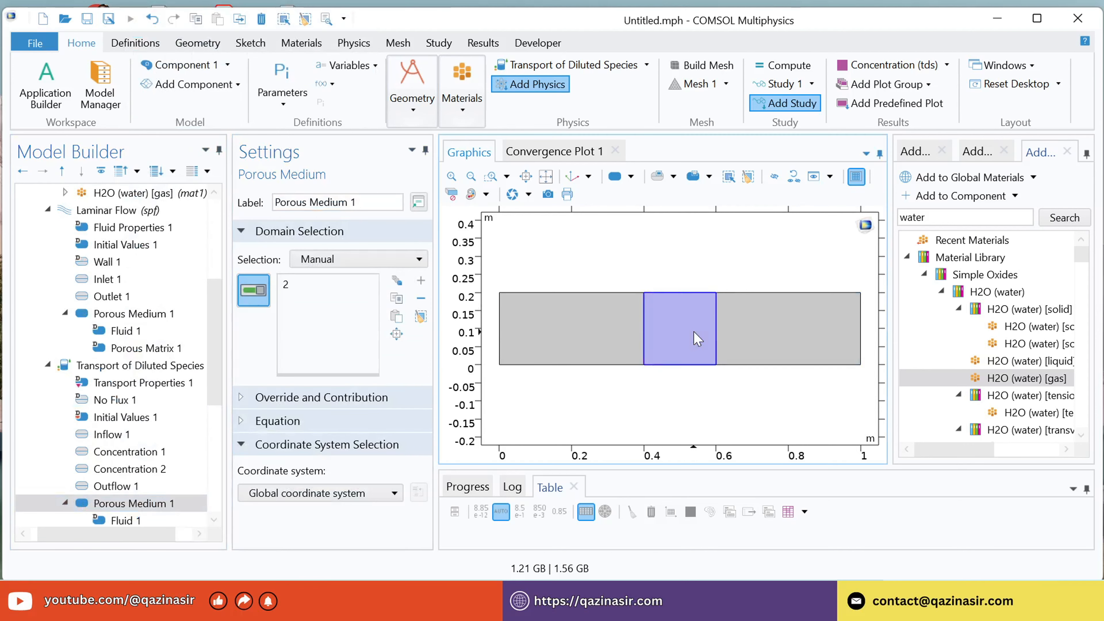
Set the convection velocity field of the diluted species porous medium's fluid to Velocity field (spf).
{"action": "scroll", "coordinate": [136, 384], "scroll_direction": "down", "scroll_amount": 4}
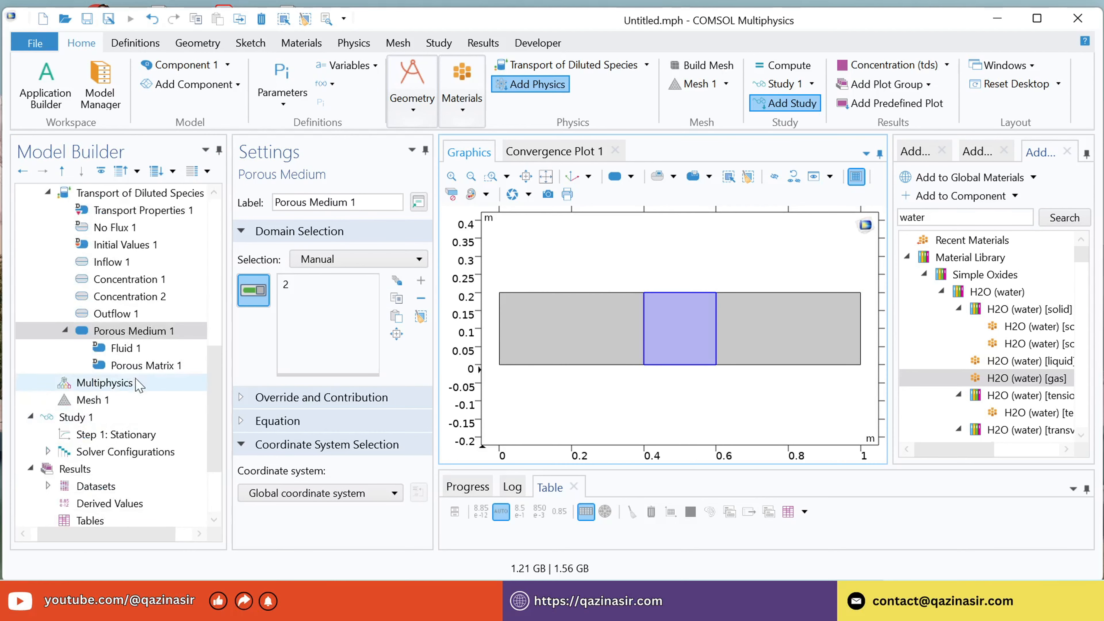
{"action": "left_click", "coordinate": [125, 349]}
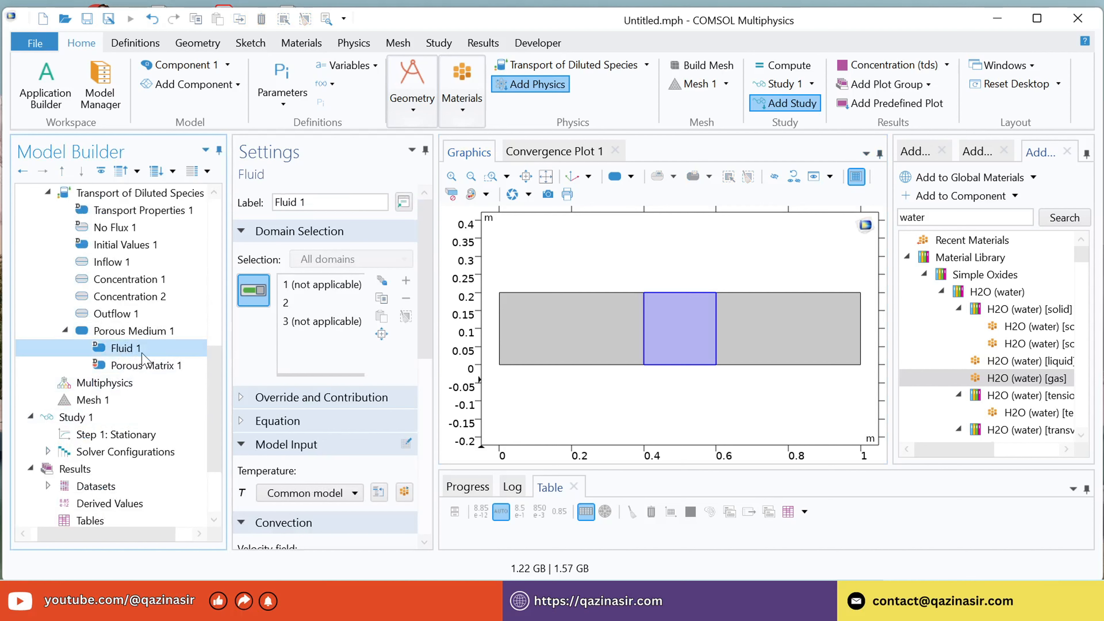
{"action": "left_click_drag", "start_coordinate": [424, 283], "coordinate": [384, 370]}
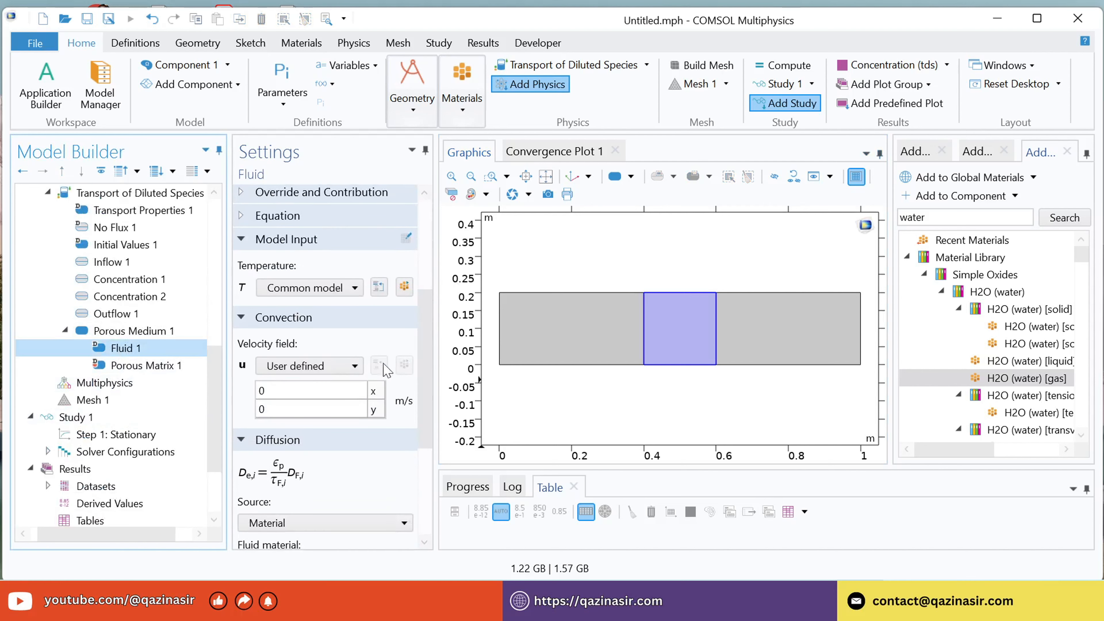
{"action": "left_click", "coordinate": [304, 366]}
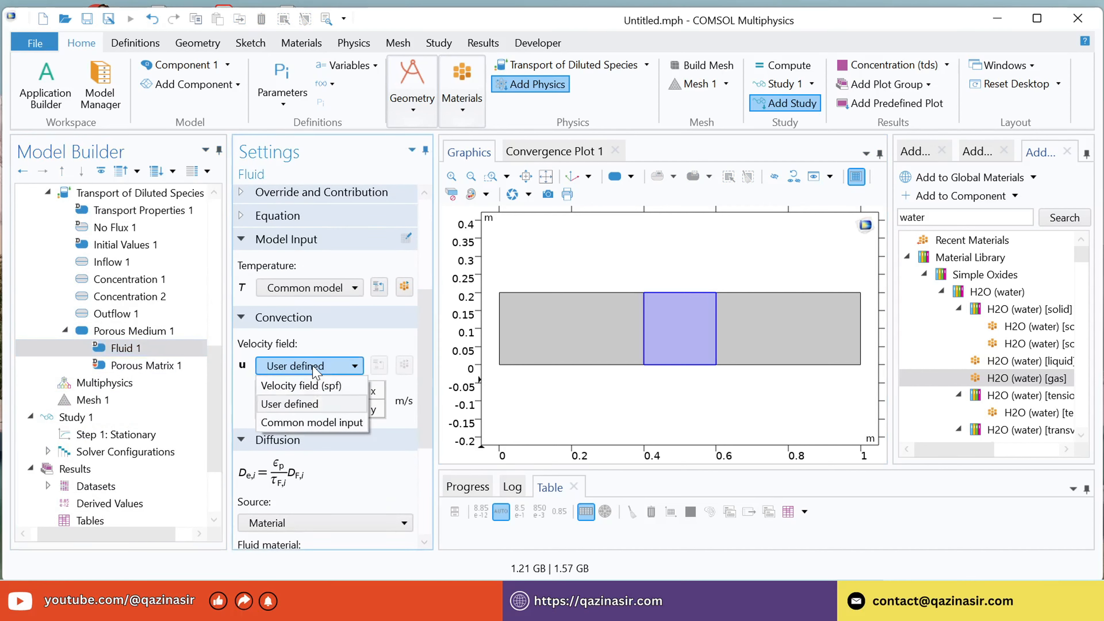
{"action": "left_click", "coordinate": [310, 385]}
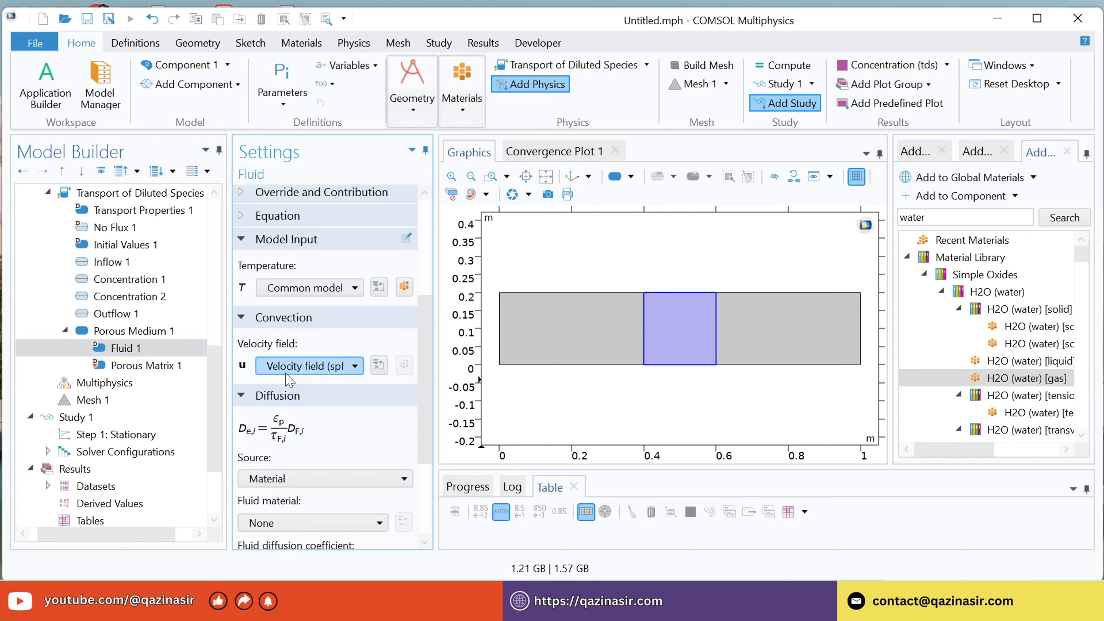
Set the fluid diffusion coefficient of species c in the porous medium to 1e-5[m^2/s].
{"action": "left_click_drag", "start_coordinate": [420, 355], "coordinate": [422, 435]}
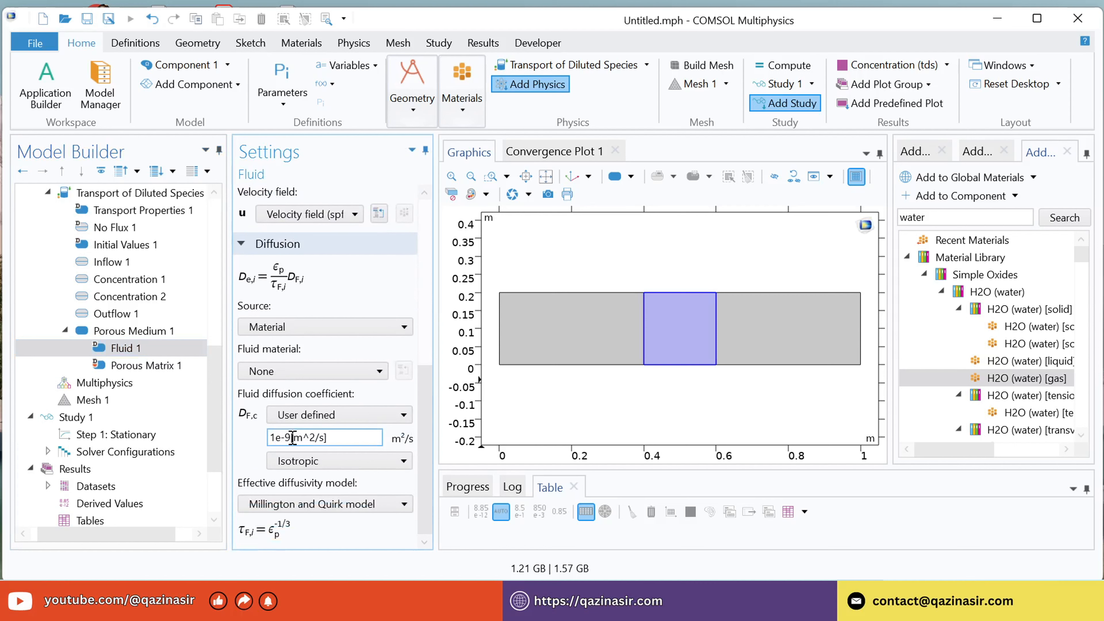
{"action": "left_click", "coordinate": [292, 438]}
{"action": "key", "text": "BackSpace"}
{"action": "type", "text": "5"}
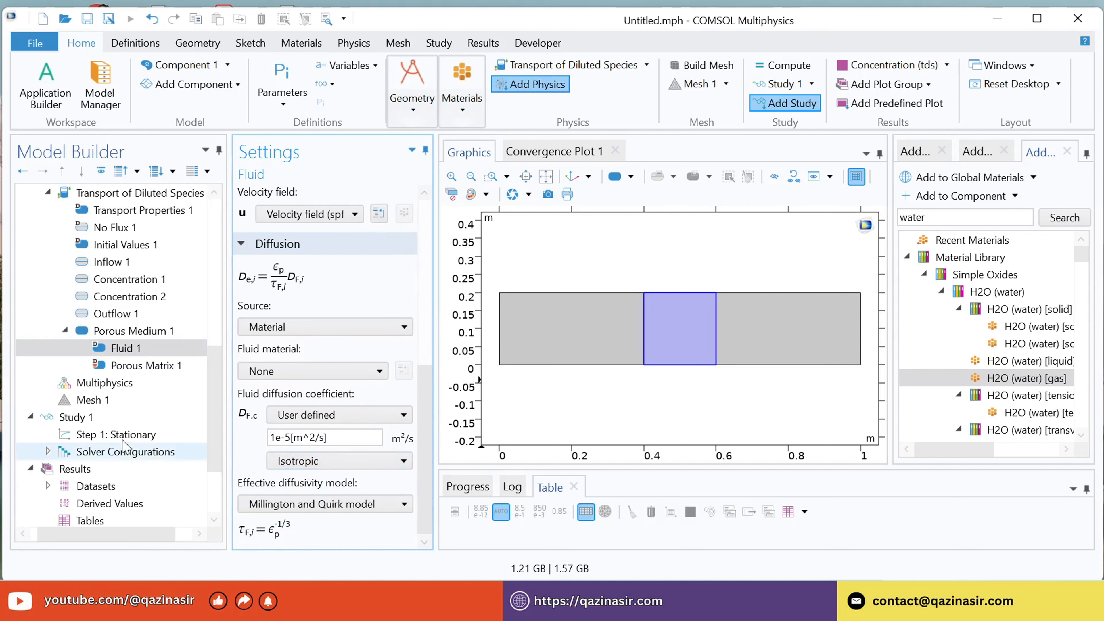
Set the porosity of the porous matrix under Transport of Diluted Species to a user-defined value of 0.8.
{"action": "left_click", "coordinate": [120, 367]}
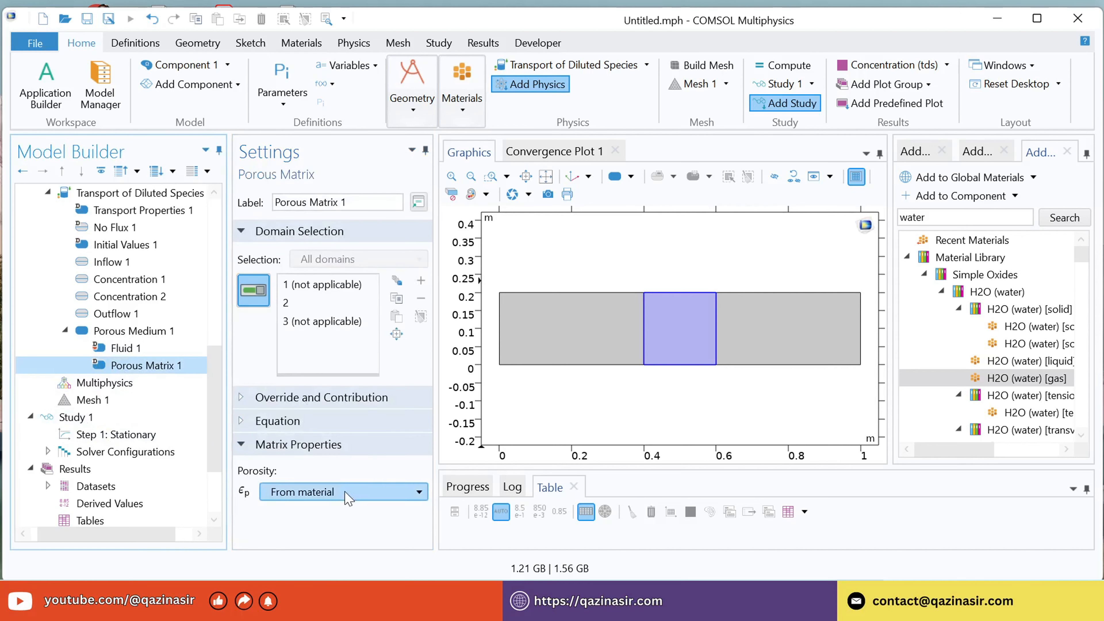
{"action": "left_click", "coordinate": [347, 494]}
{"action": "left_click", "coordinate": [301, 550]}
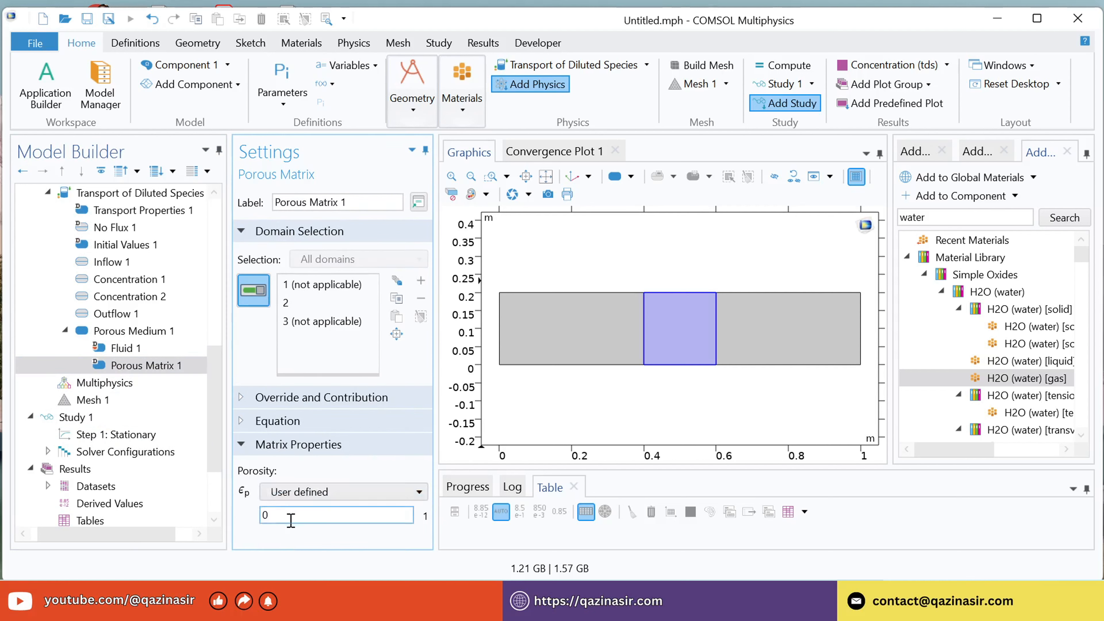
{"action": "left_click", "coordinate": [300, 518]}
{"action": "type", "text": ".8"}
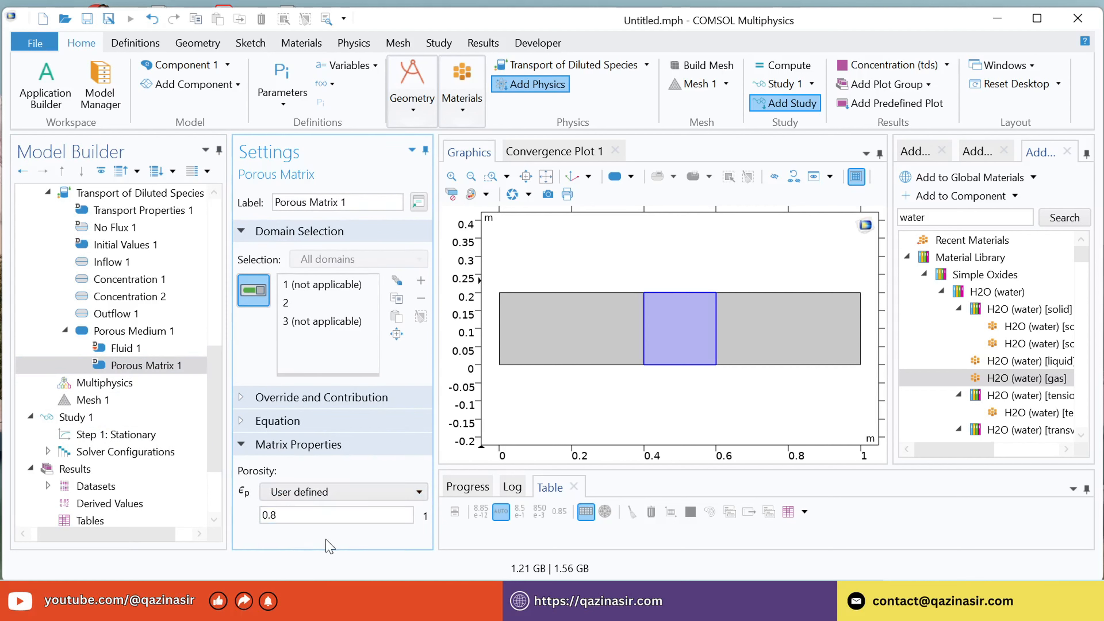
{"action": "left_click", "coordinate": [128, 365]}
{"action": "left_click", "coordinate": [126, 348]}
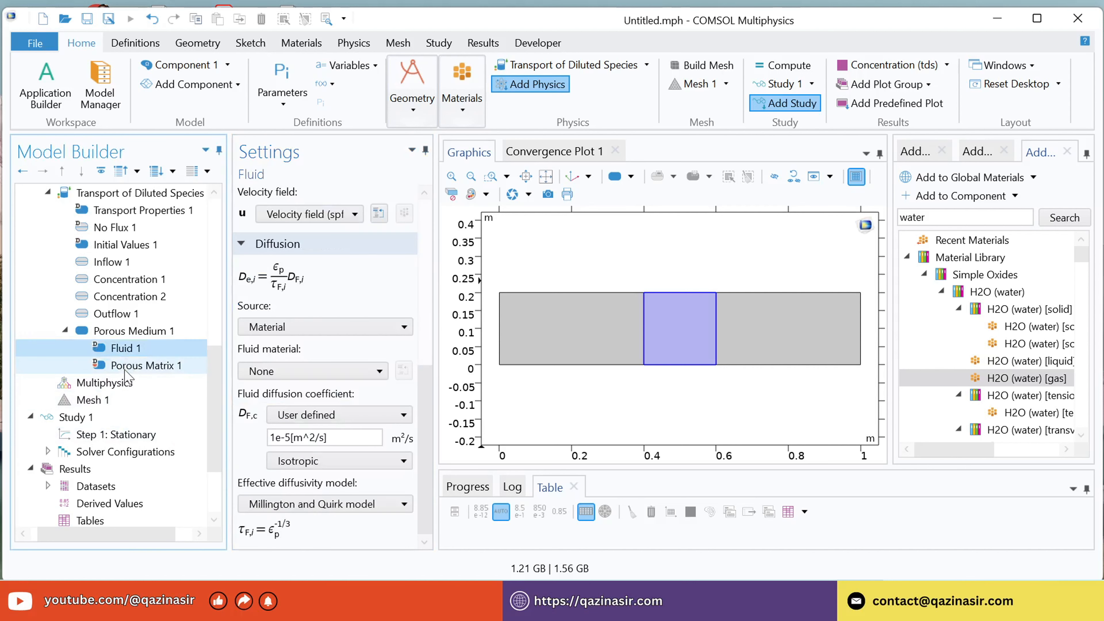
{"action": "left_click", "coordinate": [130, 367]}
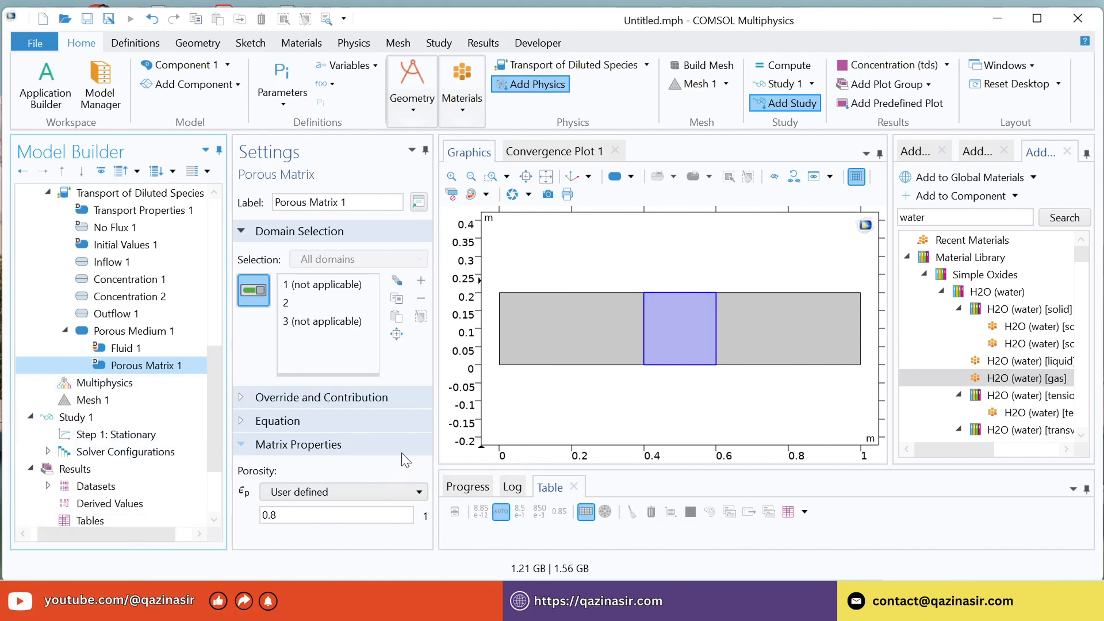
{"action": "left_click", "coordinate": [150, 368]}
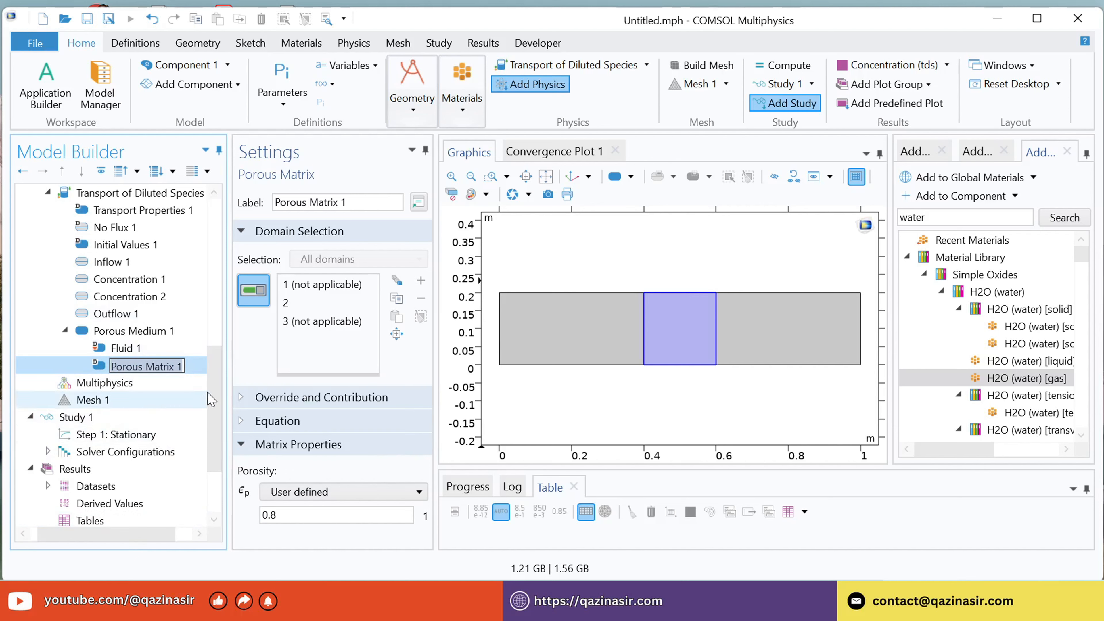
Set the diffusion coefficient in the Transport Properties of the diluted species to 1e-5[m^2/s].
{"action": "scroll", "coordinate": [174, 370], "scroll_direction": "up", "scroll_amount": 2}
{"action": "left_click", "coordinate": [147, 300]}
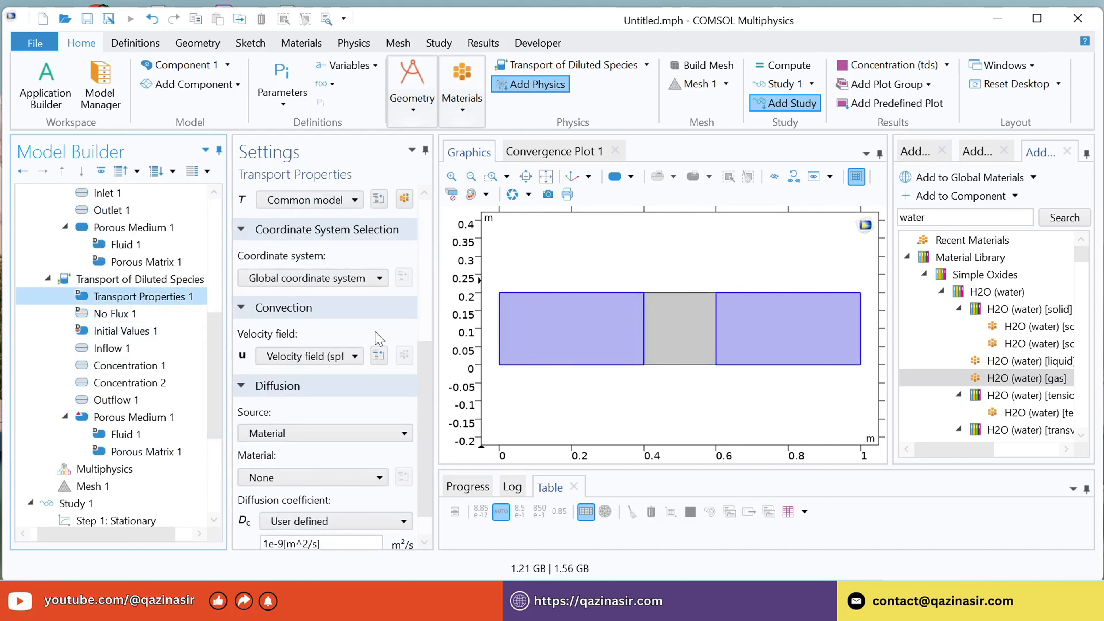
{"action": "scroll", "coordinate": [420, 363], "scroll_direction": "down", "scroll_amount": 1}
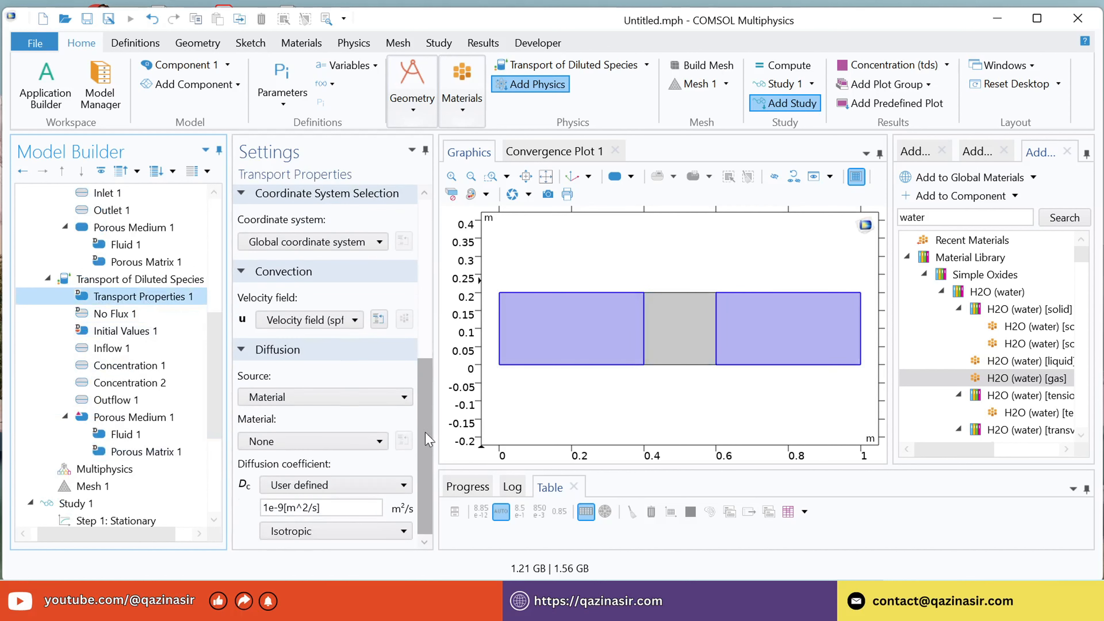
{"action": "left_click", "coordinate": [280, 509]}
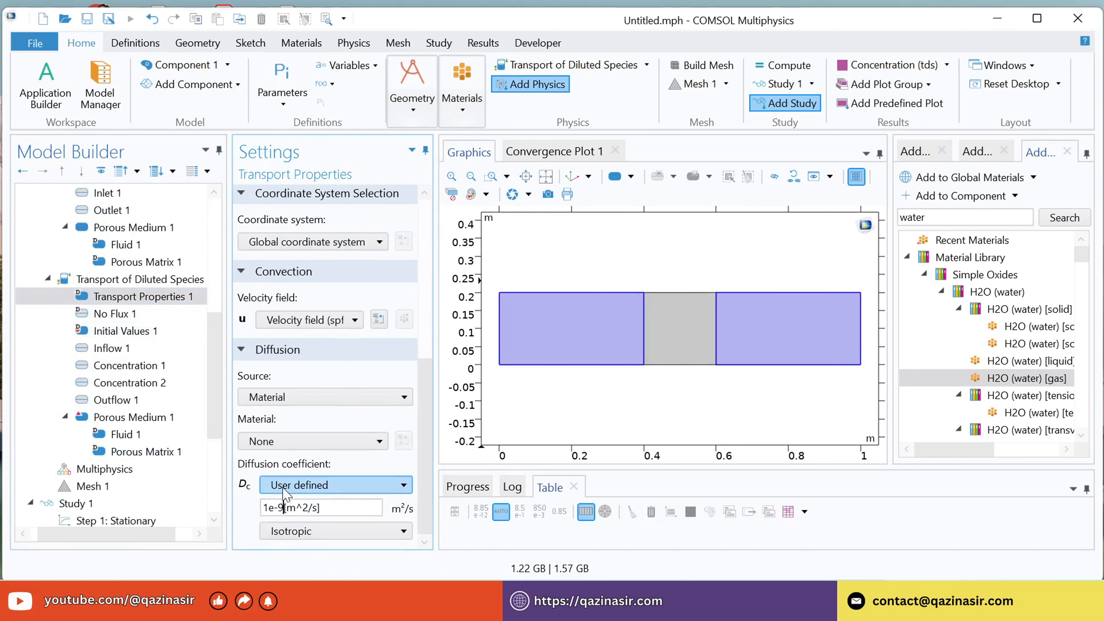
{"action": "key", "text": "BackSpace"}
{"action": "type", "text": "5"}
Check the mesh of the three channel sections and compute Study 1.
{"action": "left_click", "coordinate": [88, 487]}
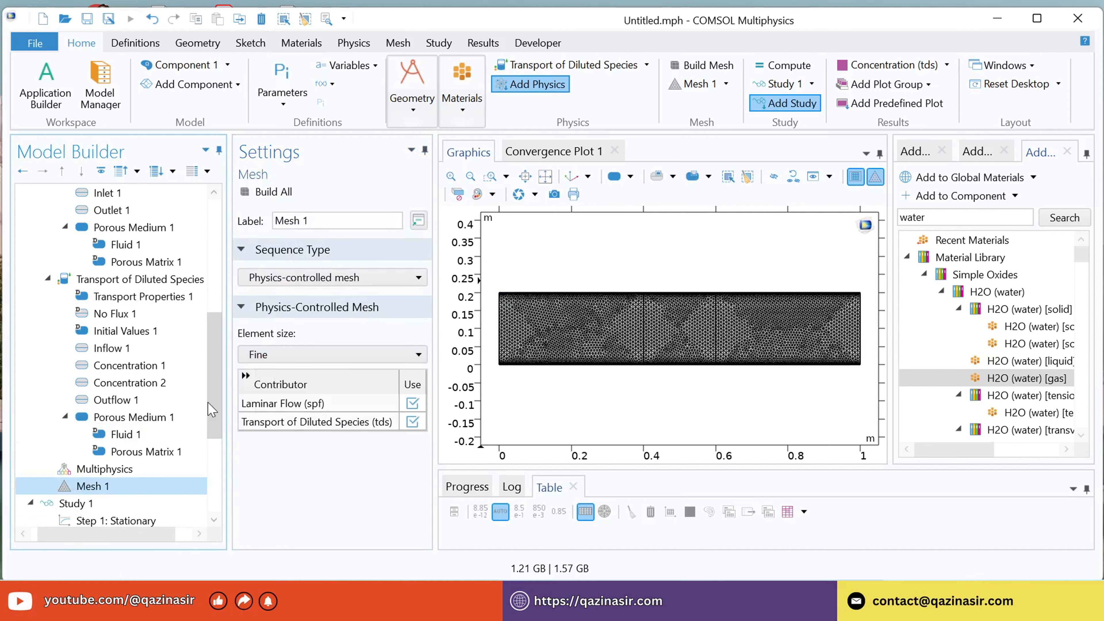
{"action": "scroll", "coordinate": [211, 409], "scroll_direction": "down", "scroll_amount": 4}
{"action": "left_click", "coordinate": [86, 314]}
{"action": "left_click", "coordinate": [92, 333]}
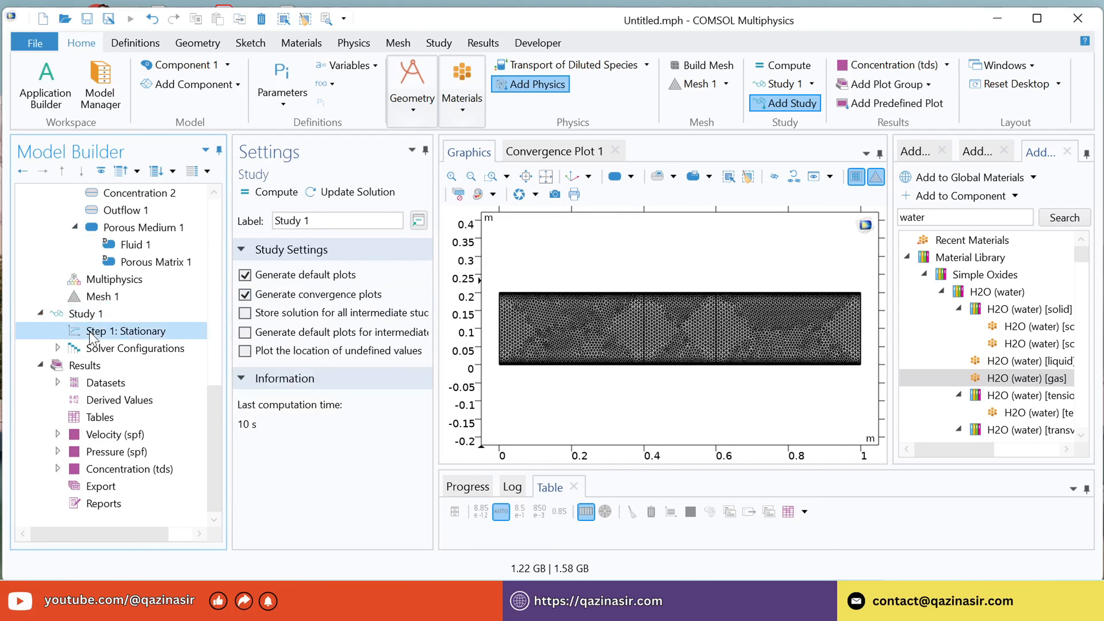
{"action": "left_click", "coordinate": [87, 314]}
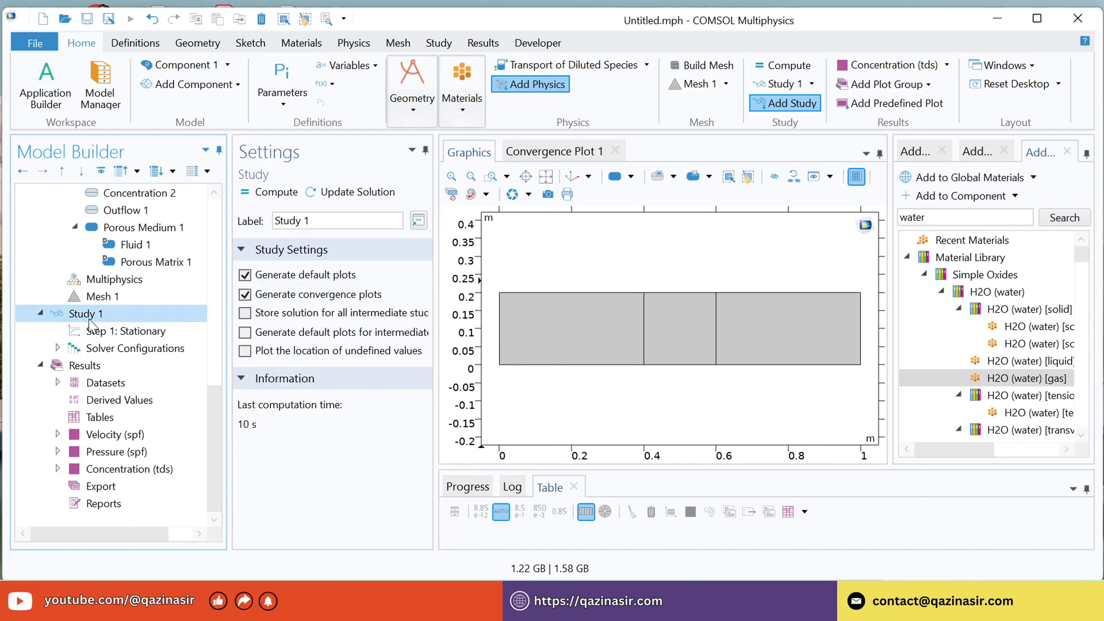
{"action": "left_click", "coordinate": [277, 193]}
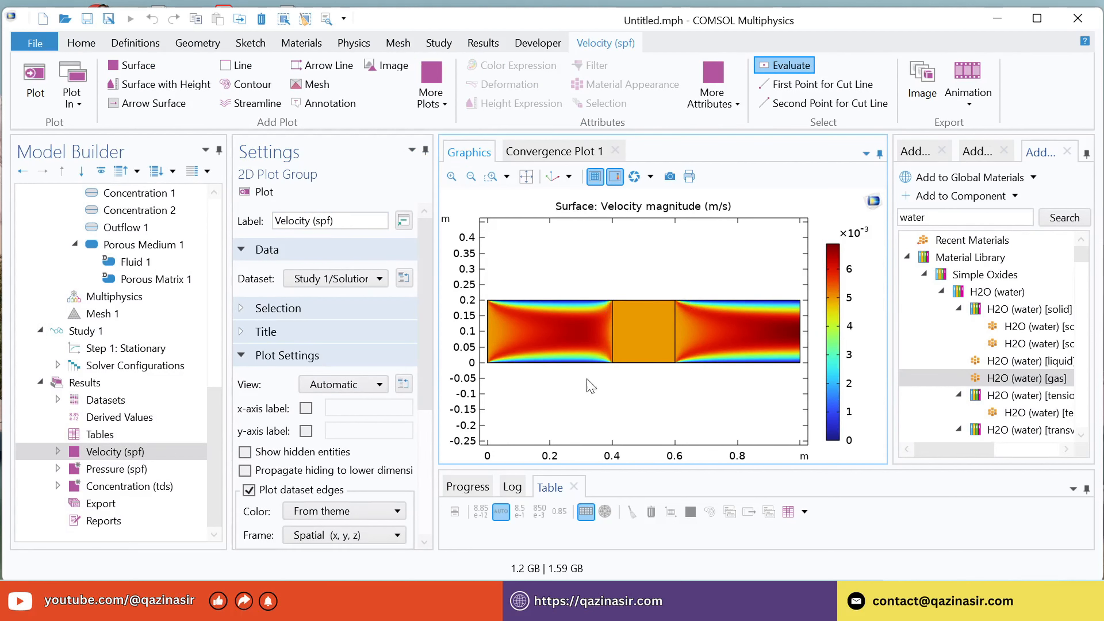
Disable the dataset edges in the Velocity (spf) plot group and replot it.
{"action": "left_click_drag", "start_coordinate": [430, 346], "coordinate": [430, 506]}
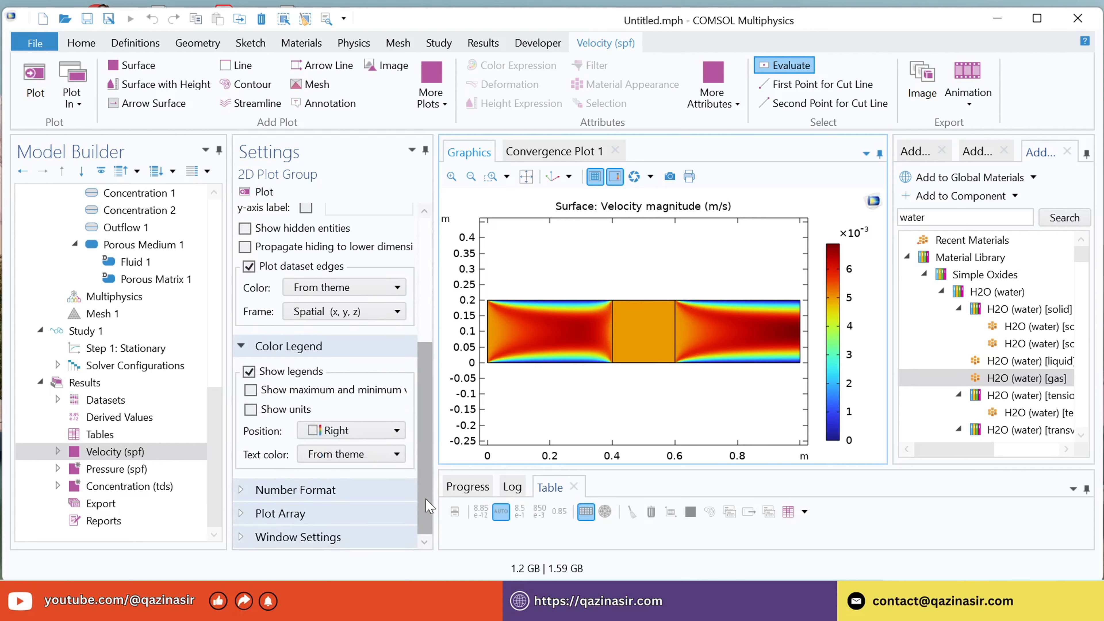
{"action": "left_click", "coordinate": [98, 385]}
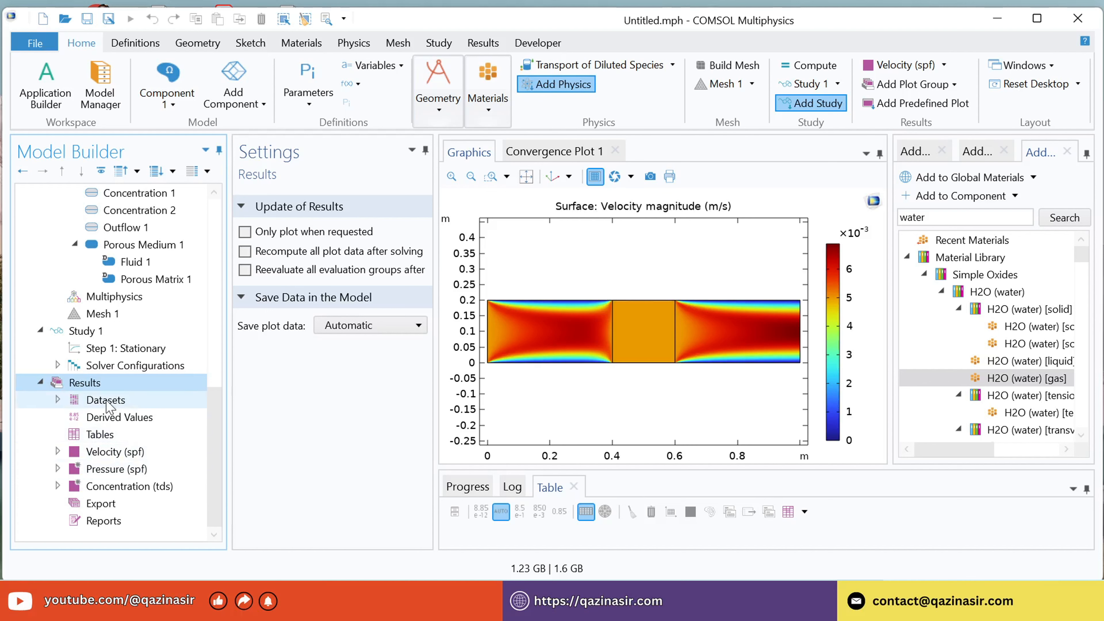
{"action": "left_click", "coordinate": [114, 454]}
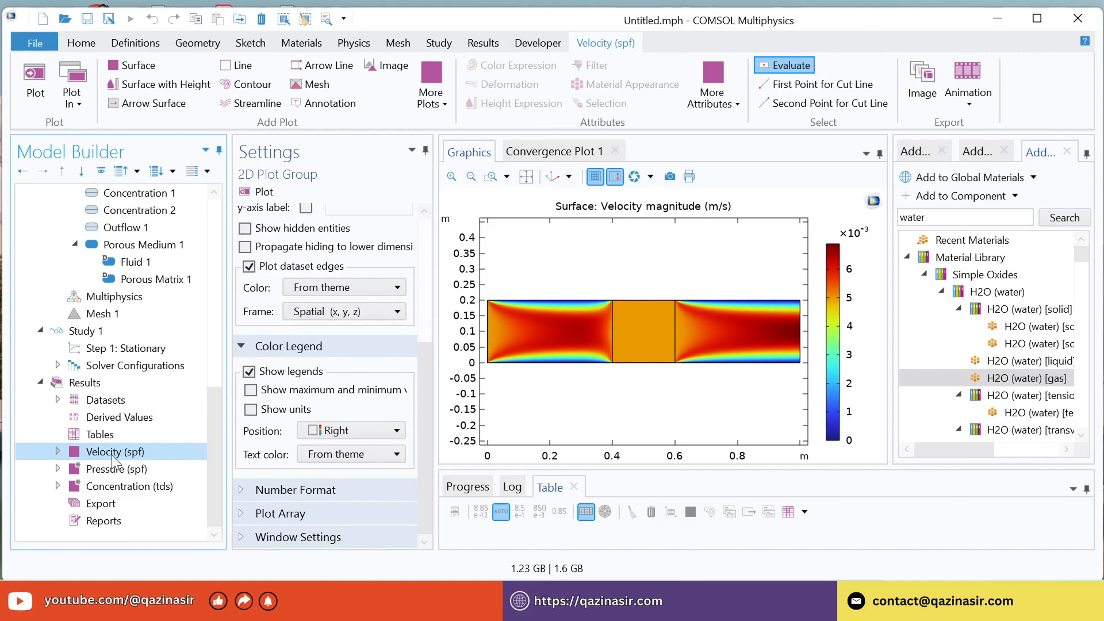
{"action": "left_click", "coordinate": [249, 267]}
{"action": "left_click", "coordinate": [257, 192]}
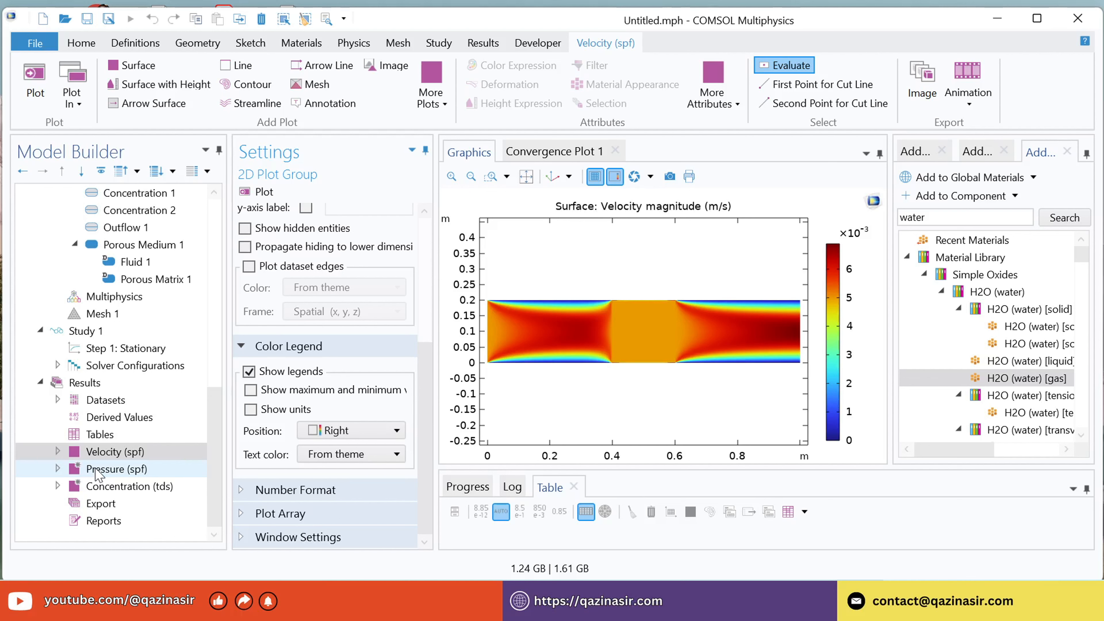
Examine the pressure contour plot and the concentration surface plot.
{"action": "left_click", "coordinate": [105, 472]}
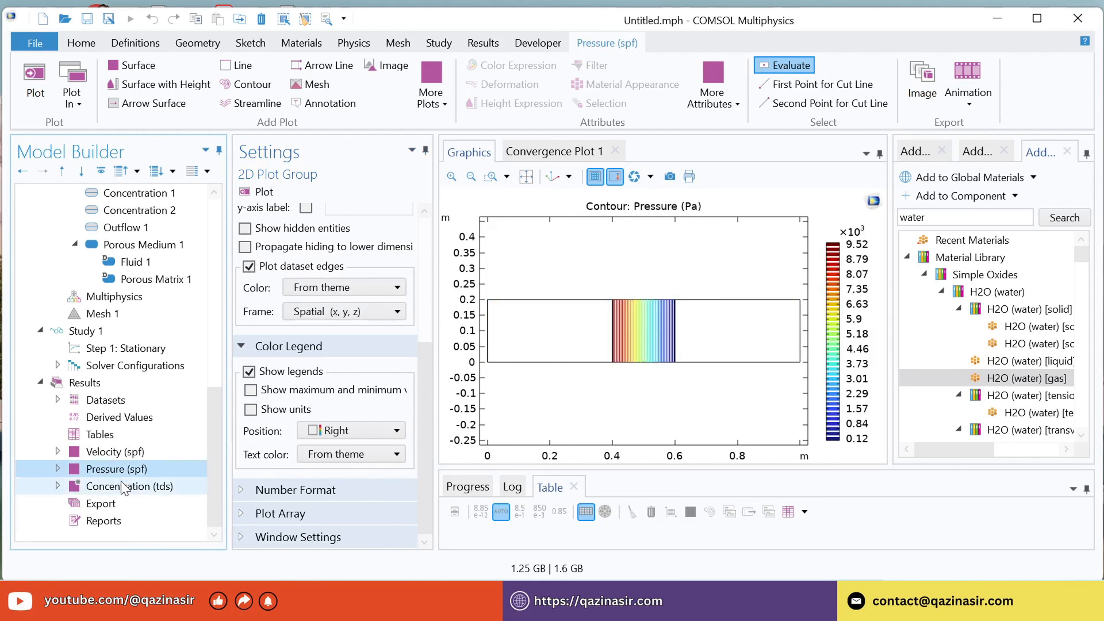
{"action": "left_click", "coordinate": [107, 486]}
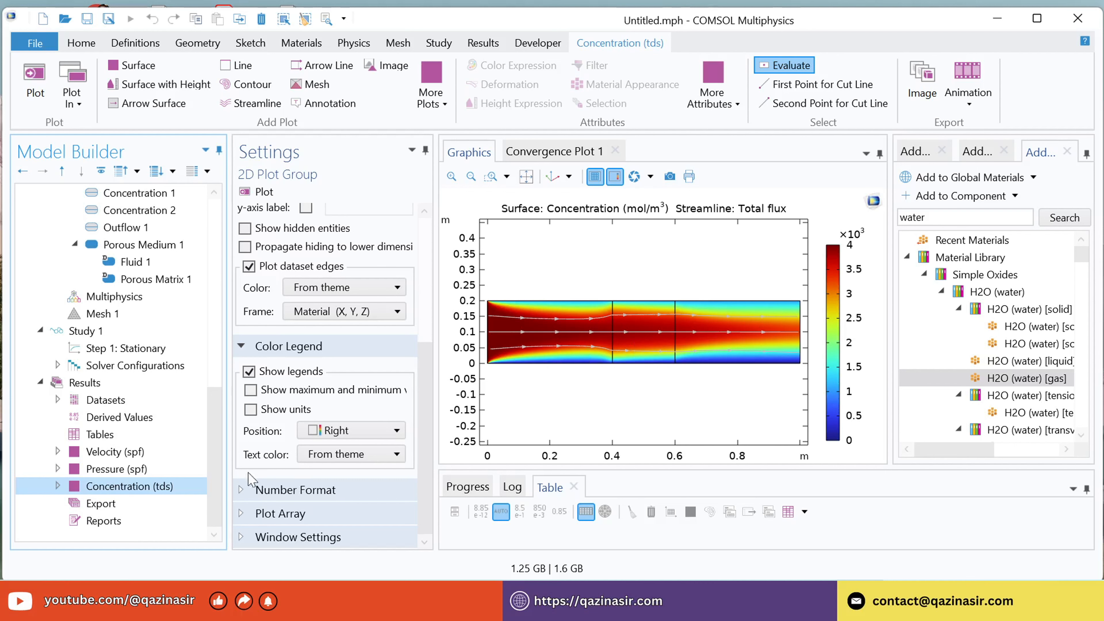
Create a 1D Plot Group in the results and add a Line Graph to it.
{"action": "left_click", "coordinate": [86, 383]}
{"action": "right_click", "coordinate": [89, 383]}
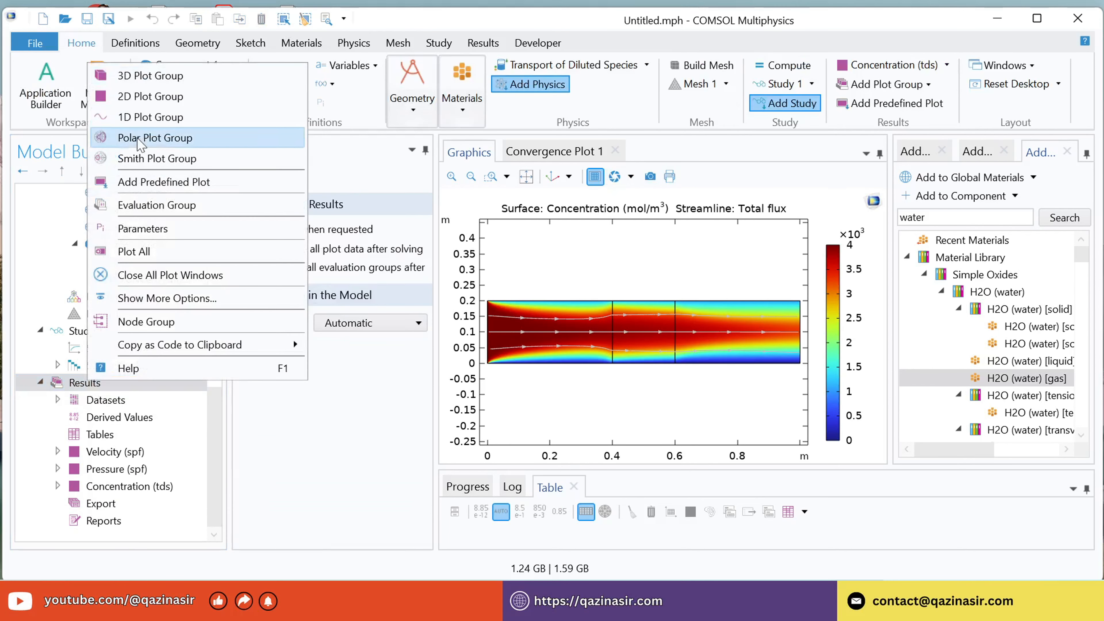
{"action": "left_click", "coordinate": [156, 118]}
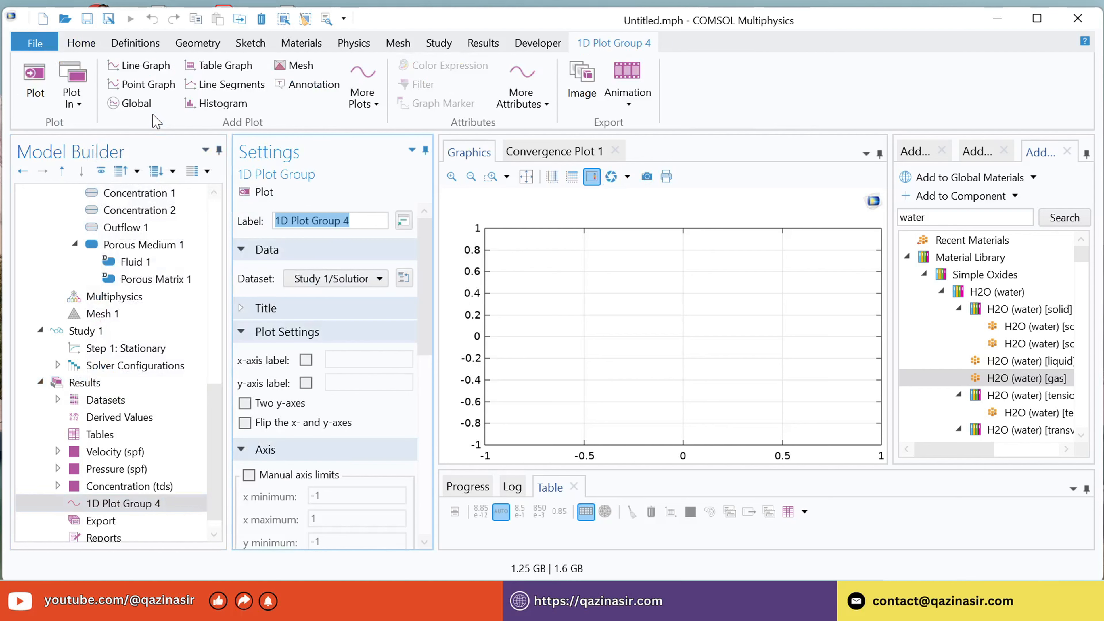
{"action": "left_click", "coordinate": [149, 503]}
{"action": "scroll", "coordinate": [150, 500], "scroll_direction": "down", "scroll_amount": 1}
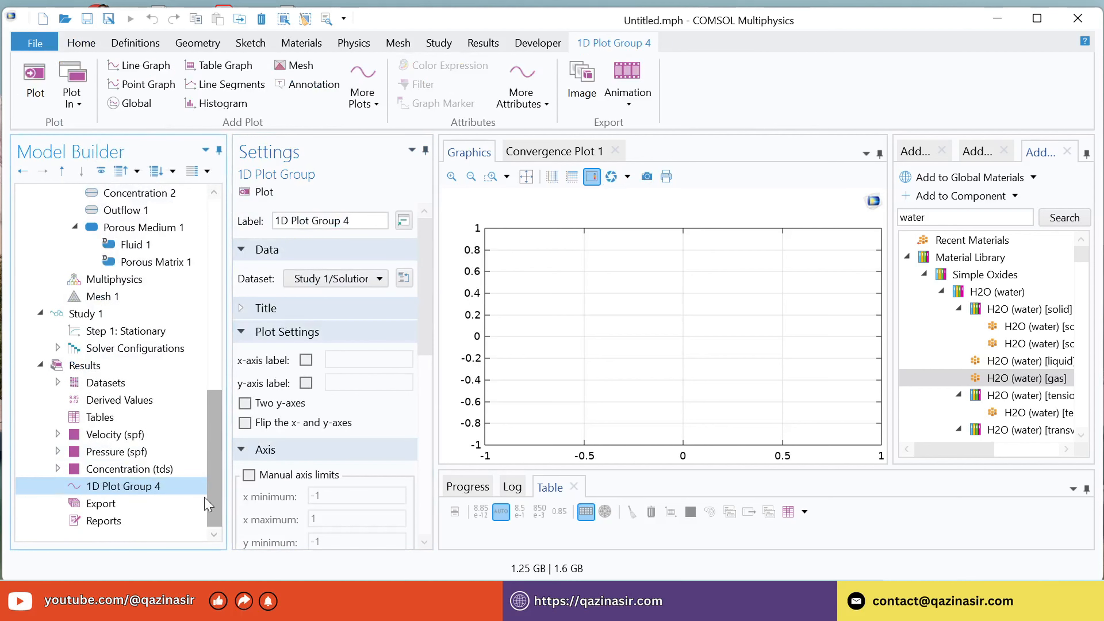
{"action": "right_click", "coordinate": [154, 487]}
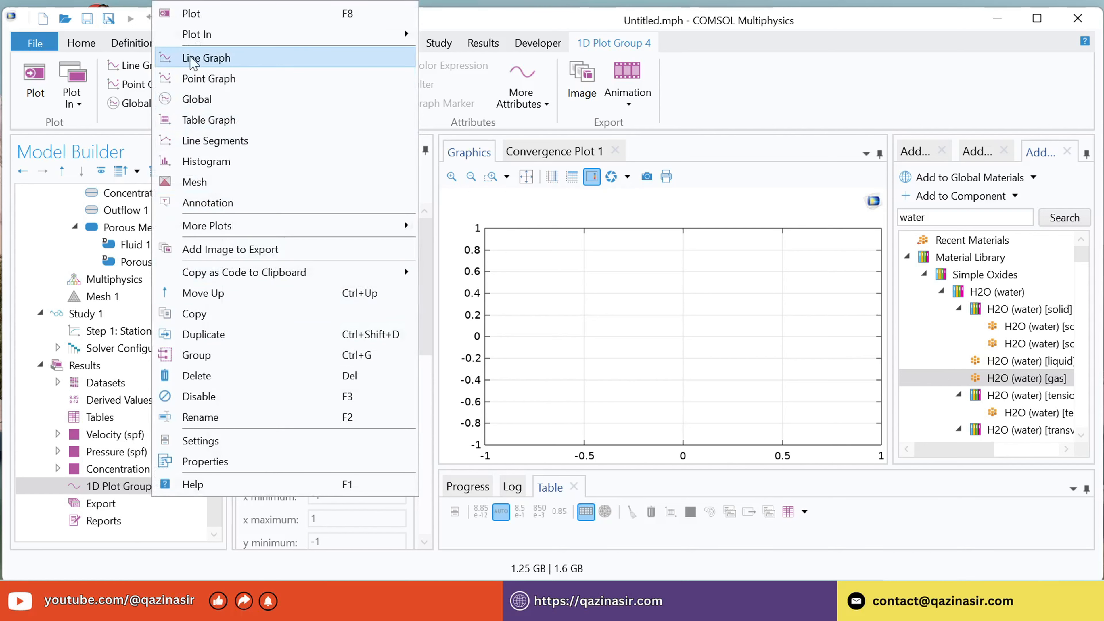
{"action": "left_click", "coordinate": [213, 58]}
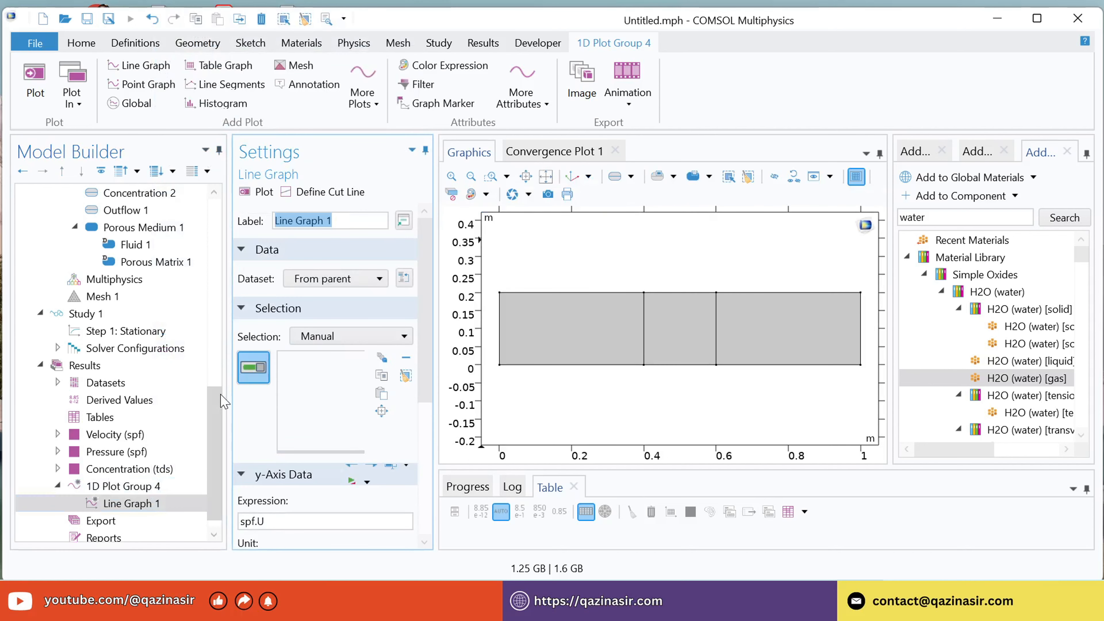
Plot the concentration c in the line graph along the porous section's entrance boundary at x = 0.4 m.
{"action": "scroll", "coordinate": [424, 262], "scroll_direction": "down", "scroll_amount": 5}
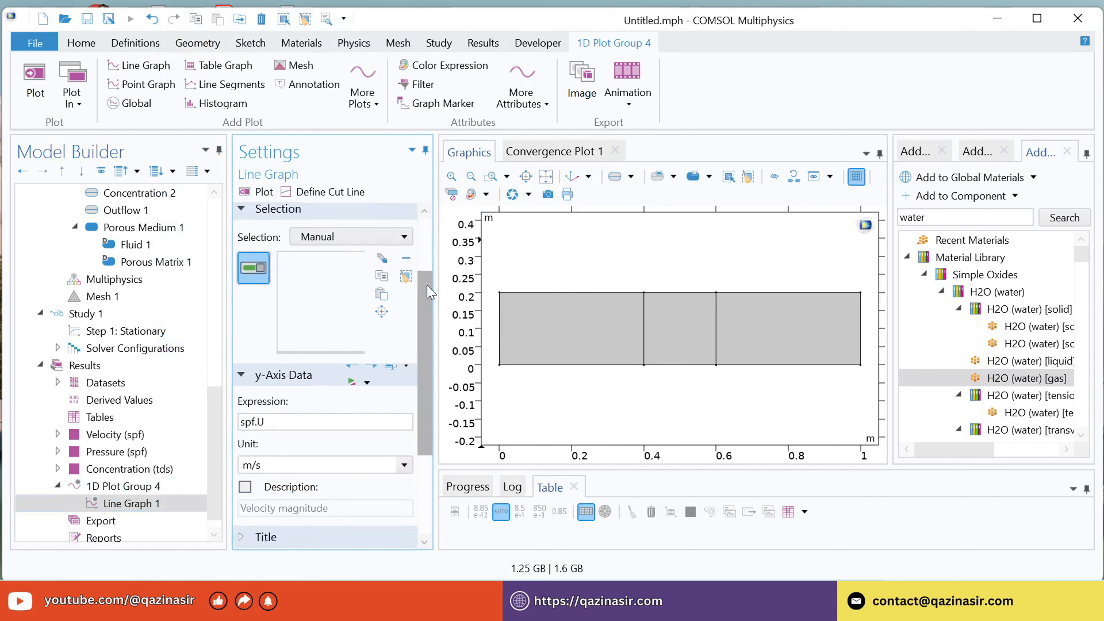
{"action": "triple_click", "coordinate": [278, 298]}
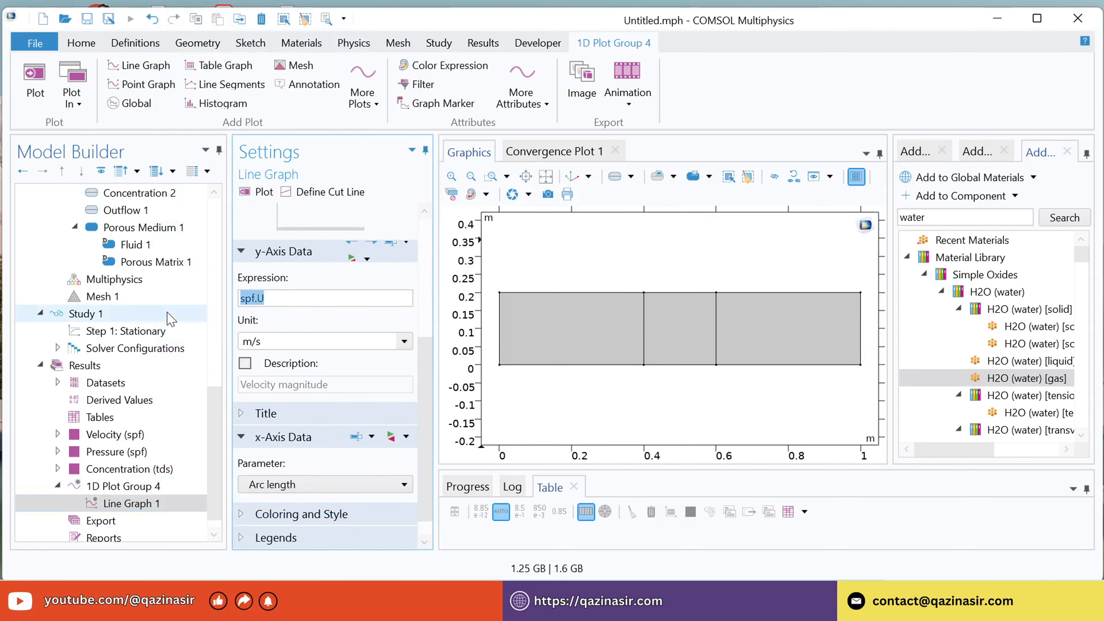
{"action": "type", "text": "c"}
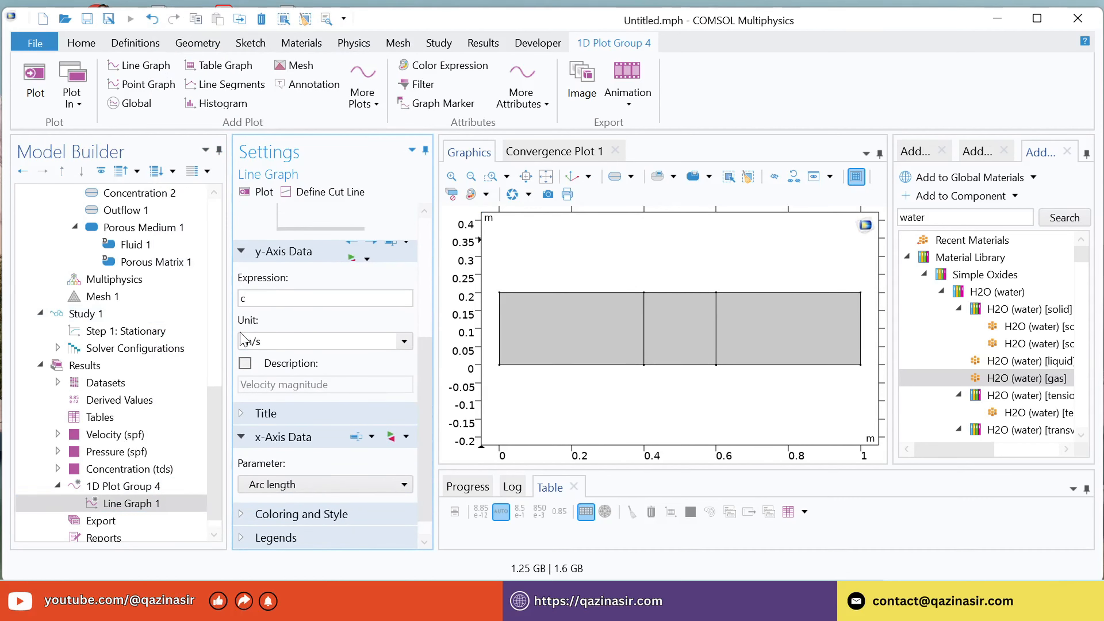
{"action": "left_click", "coordinate": [643, 337]}
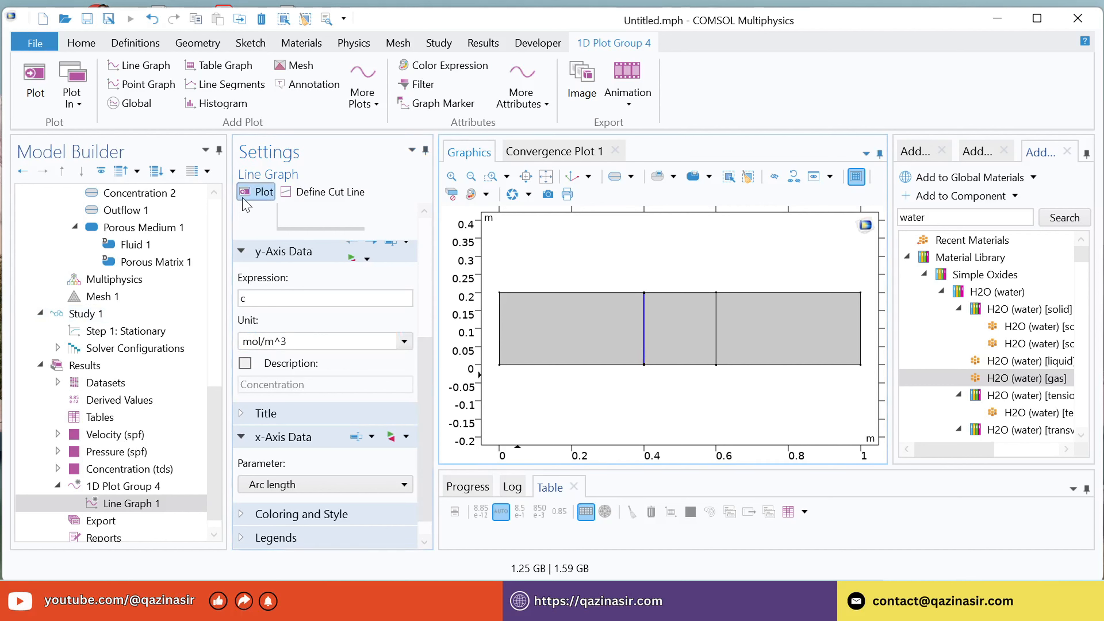
{"action": "left_click", "coordinate": [257, 192]}
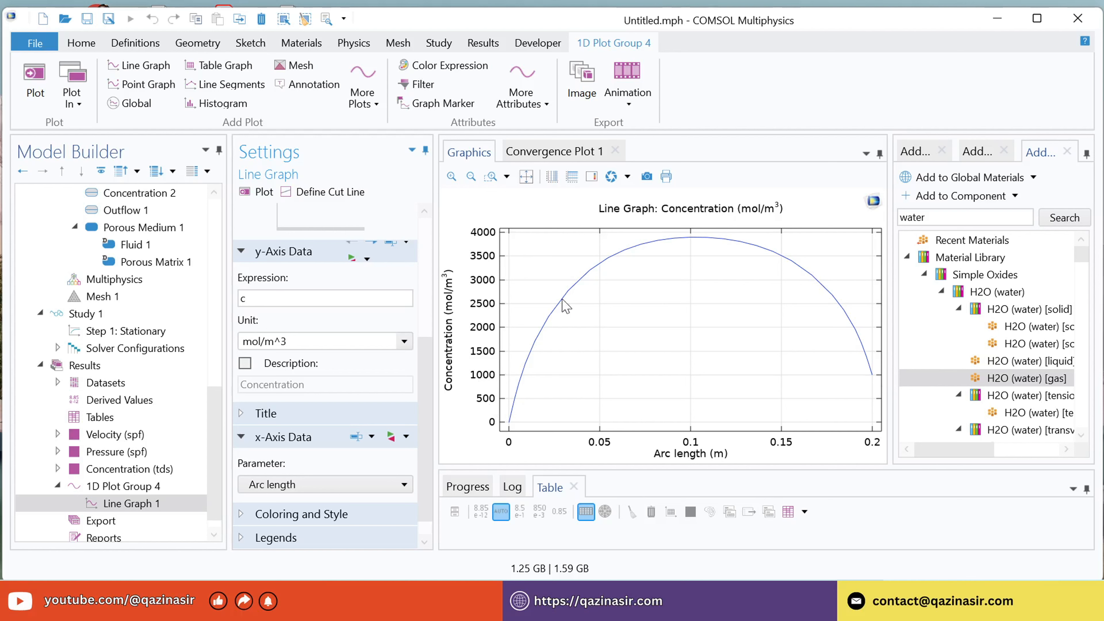
Add a second Line Graph to the 1D plot group with expression c on the porous section's exit boundary at x = 0.6 m.
{"action": "left_click", "coordinate": [104, 508]}
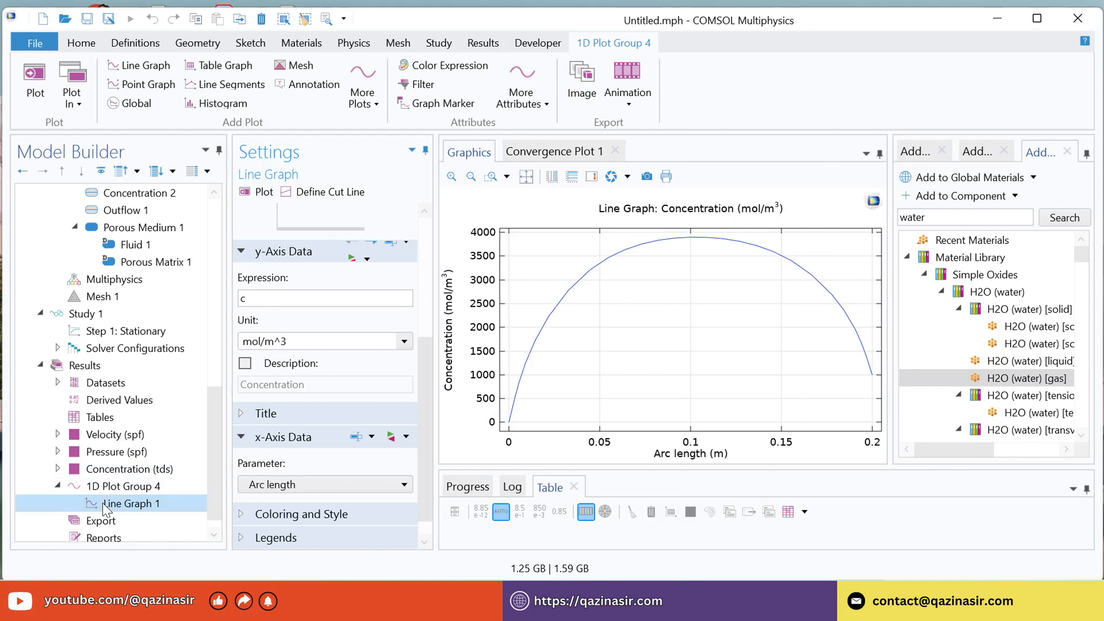
{"action": "left_click", "coordinate": [119, 487]}
{"action": "right_click", "coordinate": [119, 487]}
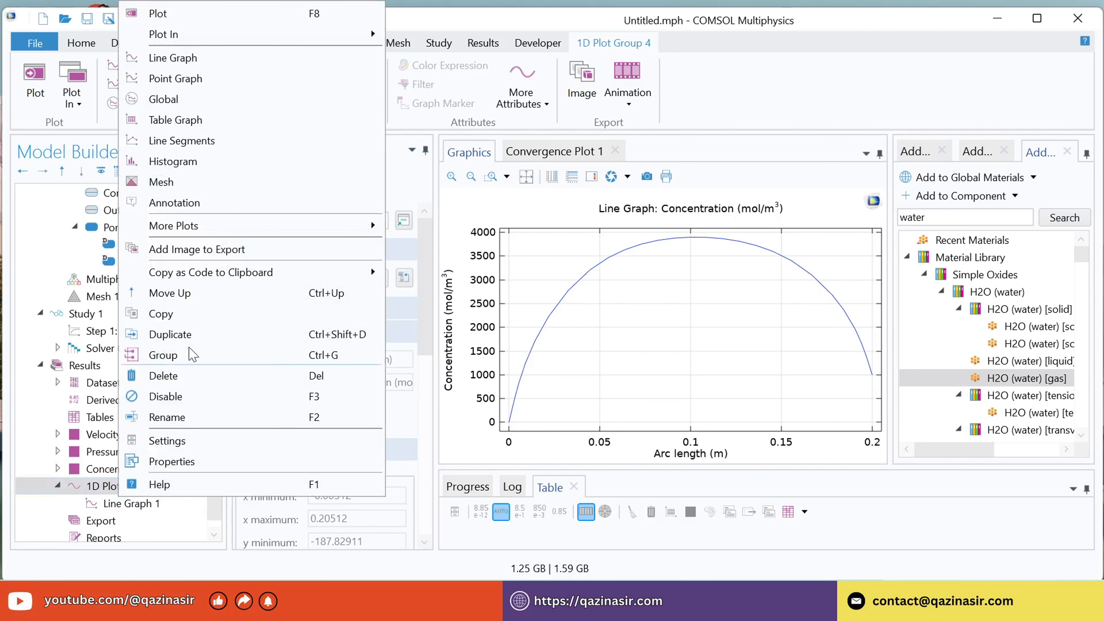
{"action": "left_click", "coordinate": [197, 59]}
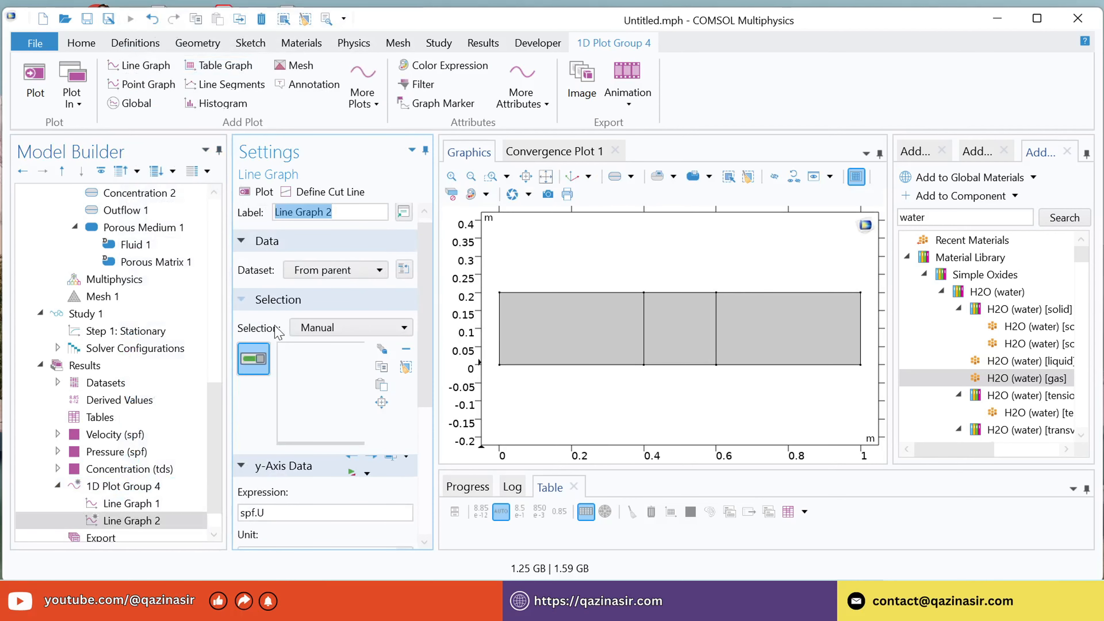
{"action": "scroll", "coordinate": [320, 354], "scroll_direction": "down", "scroll_amount": 5}
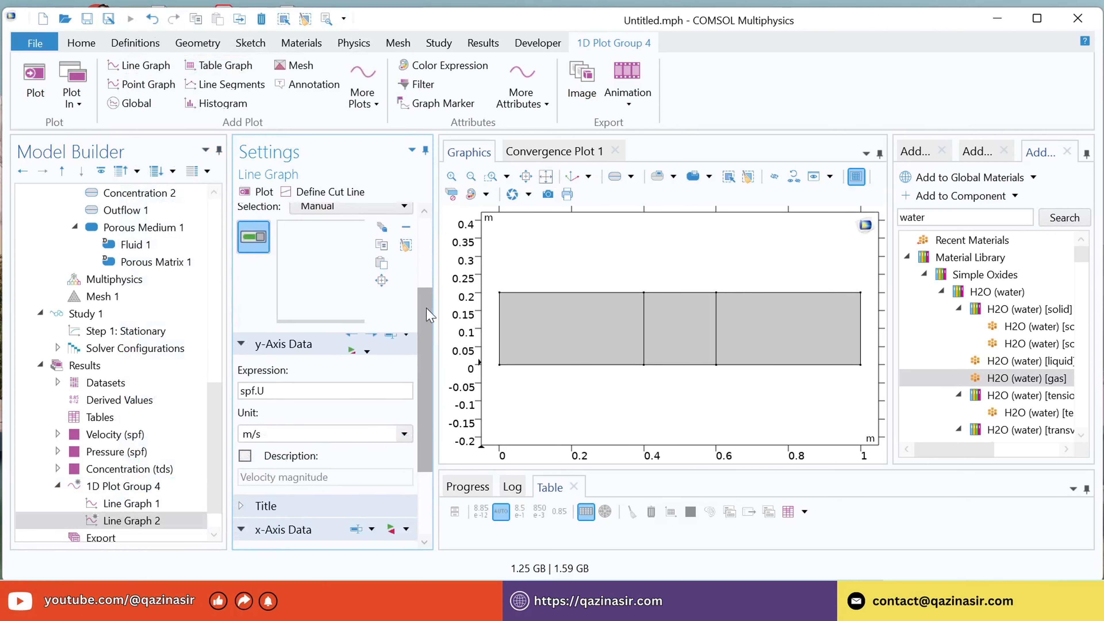
{"action": "triple_click", "coordinate": [301, 340]}
{"action": "type", "text": "q"}
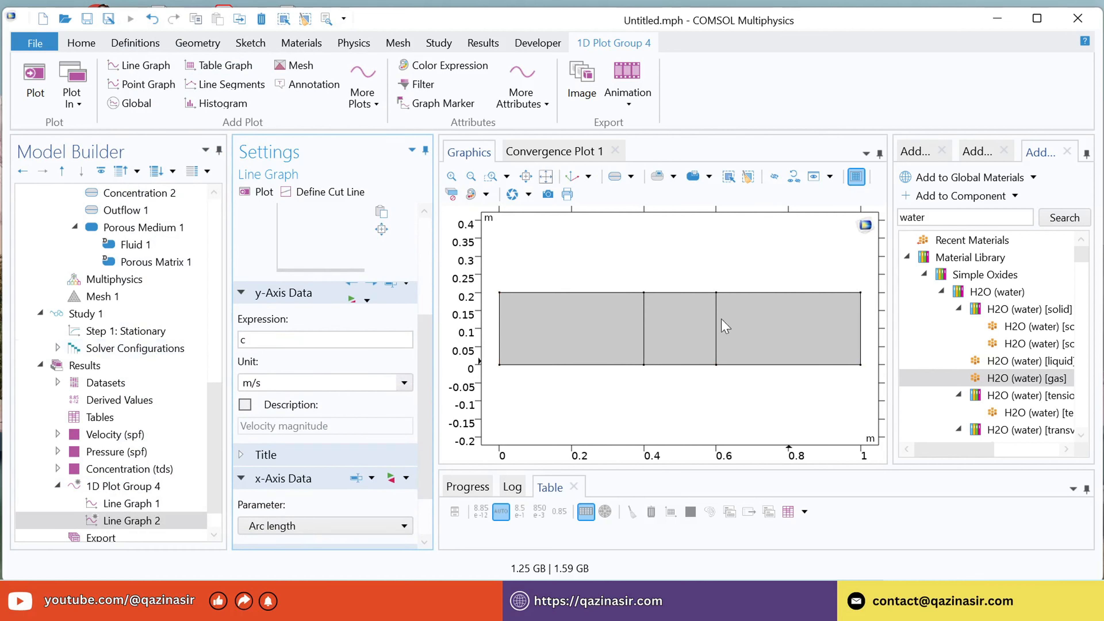
{"action": "left_click", "coordinate": [716, 342]}
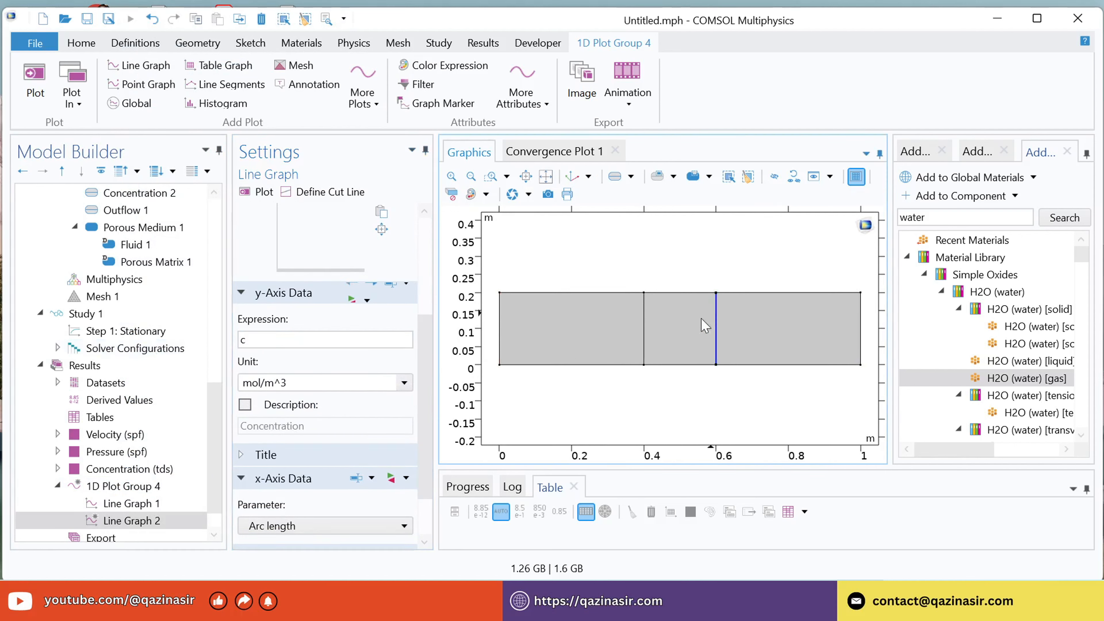
Plot the concentration profiles at both porous-section boundaries and check the curves on a logarithmic x-axis before returning to linear.
{"action": "left_click", "coordinate": [259, 192]}
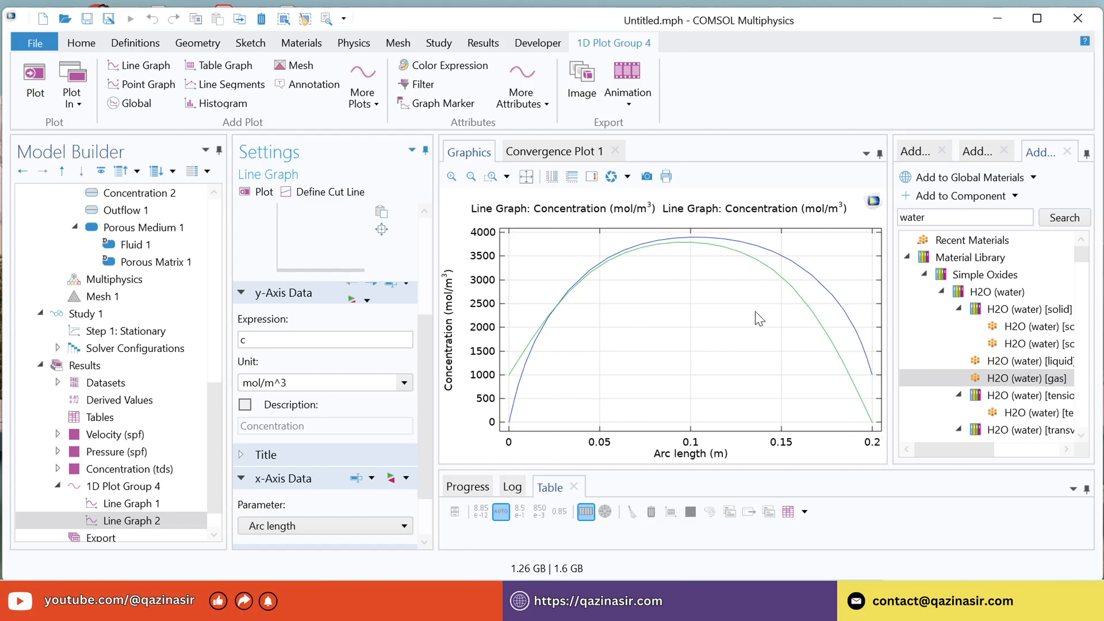
{"action": "left_click", "coordinate": [552, 177]}
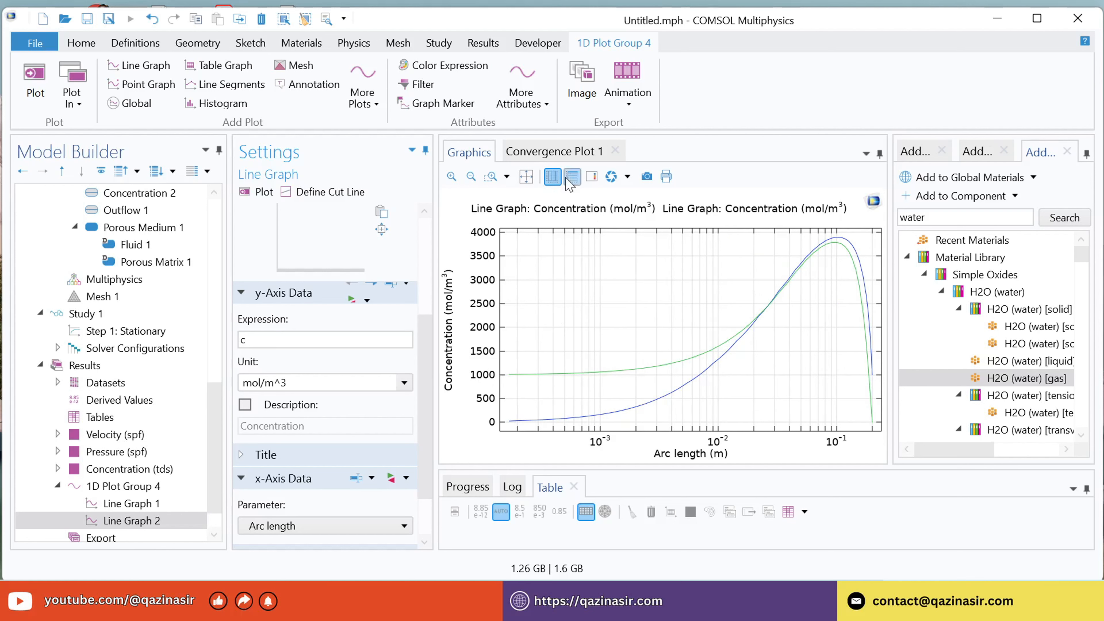
{"action": "left_click", "coordinate": [553, 178]}
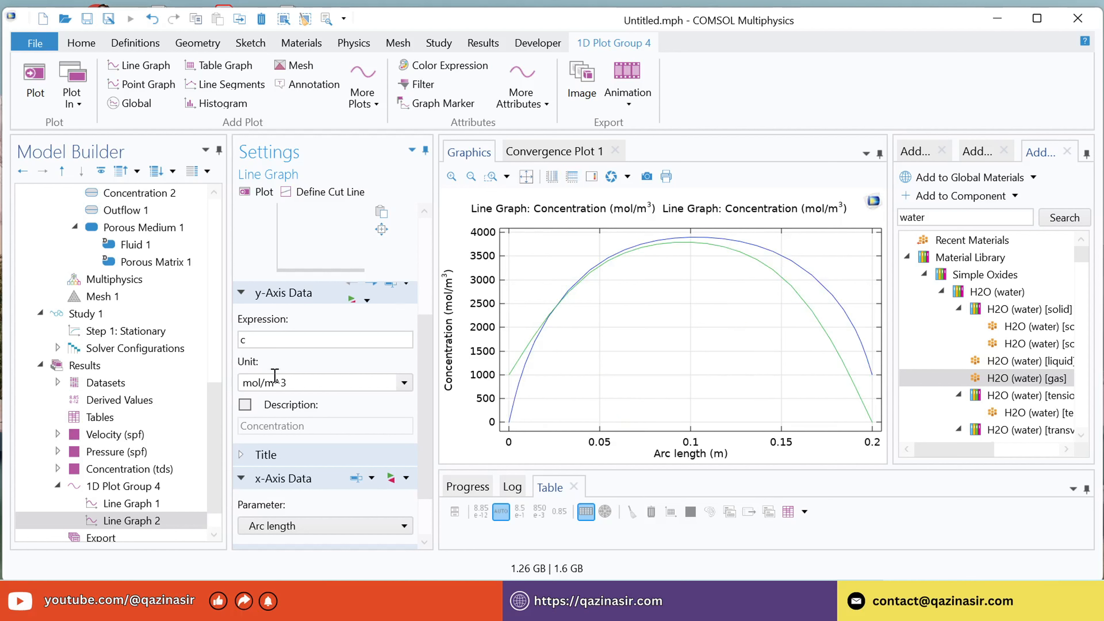
Add another 1D Plot Group to the results and add a Line Graph to it.
{"action": "scroll", "coordinate": [213, 435], "scroll_direction": "down", "scroll_amount": 1}
{"action": "scroll", "coordinate": [213, 435], "scroll_direction": "down", "scroll_amount": 1}
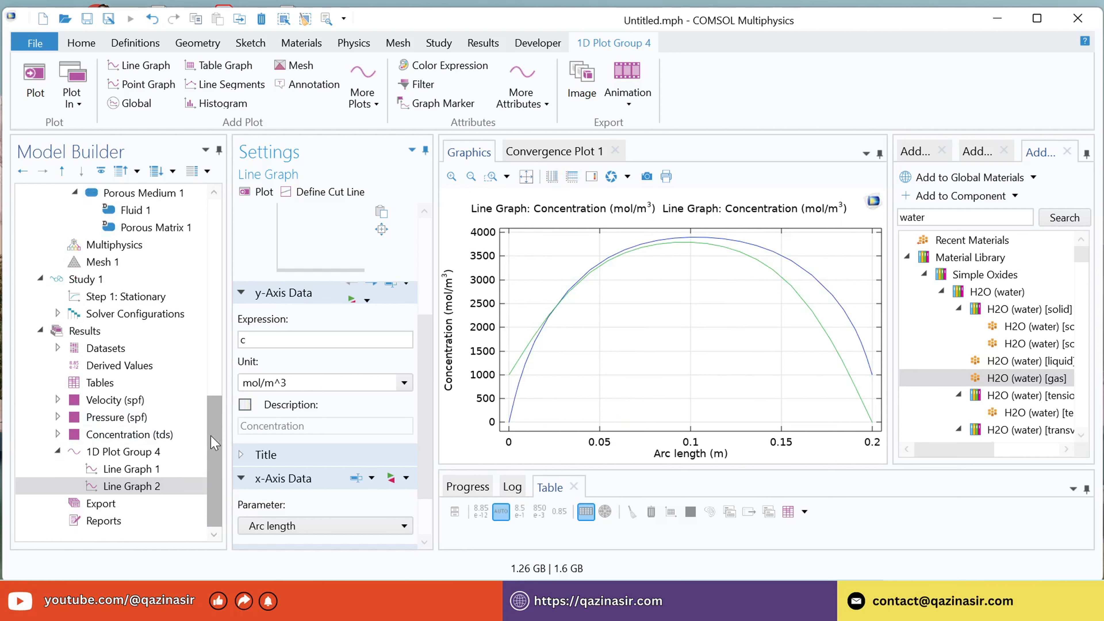
{"action": "left_click", "coordinate": [83, 332]}
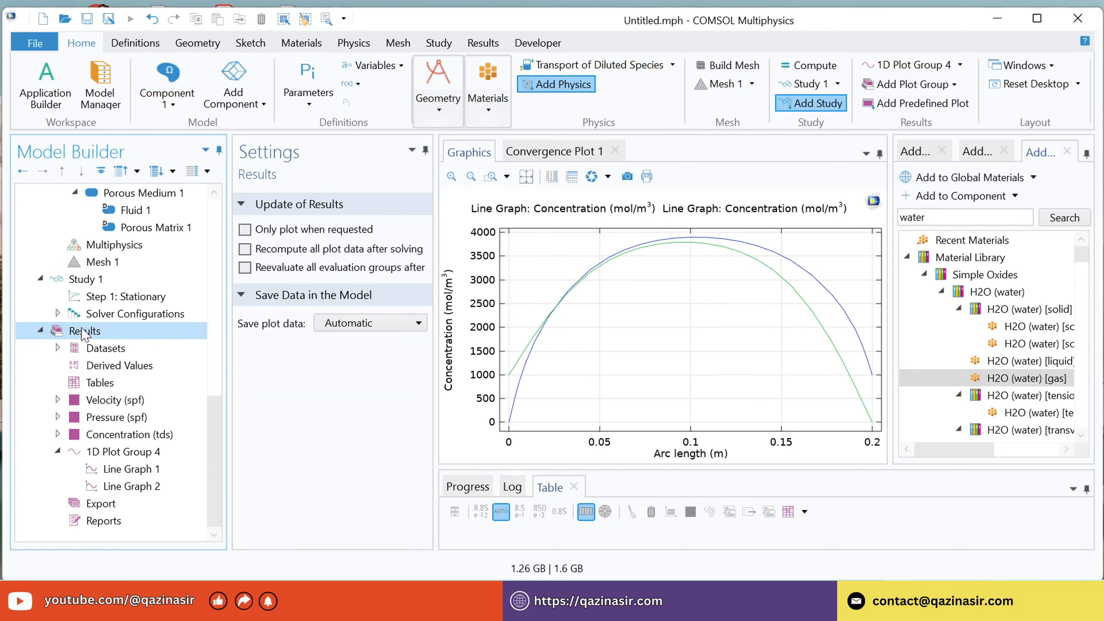
{"action": "right_click", "coordinate": [84, 333]}
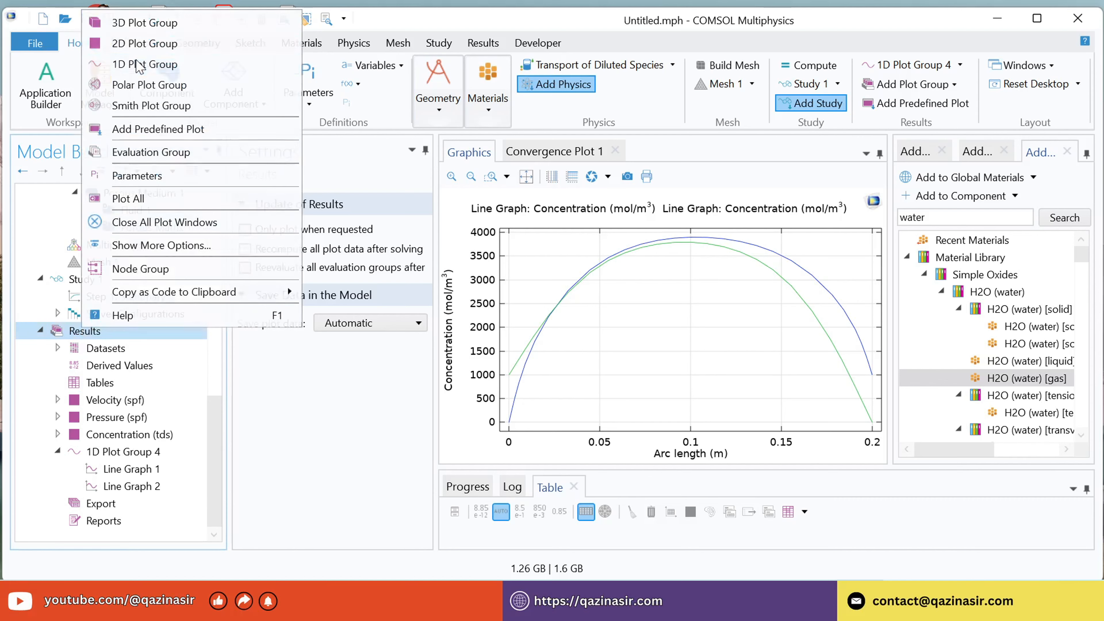
{"action": "left_click", "coordinate": [138, 66]}
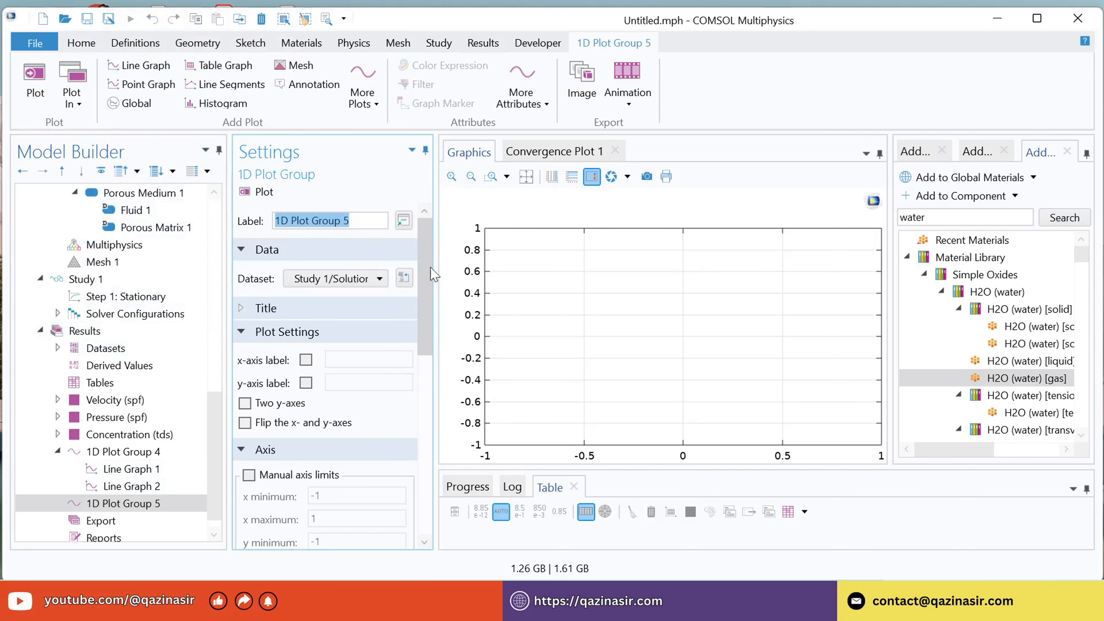
{"action": "scroll", "coordinate": [431, 252], "scroll_direction": "down", "scroll_amount": 3}
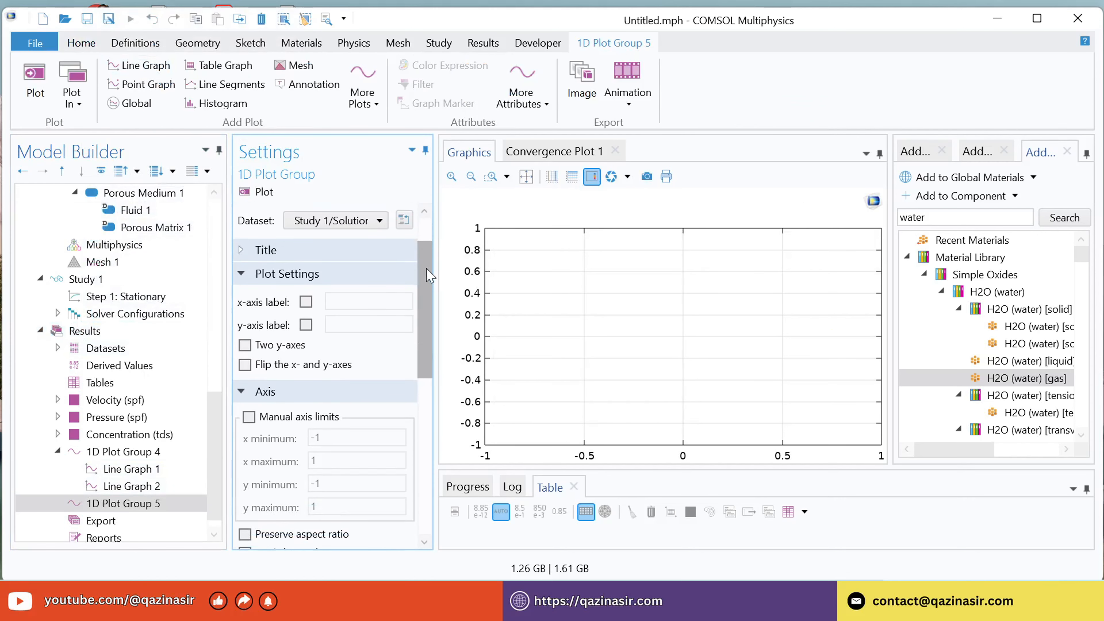
{"action": "left_click", "coordinate": [93, 505]}
{"action": "right_click", "coordinate": [94, 507]}
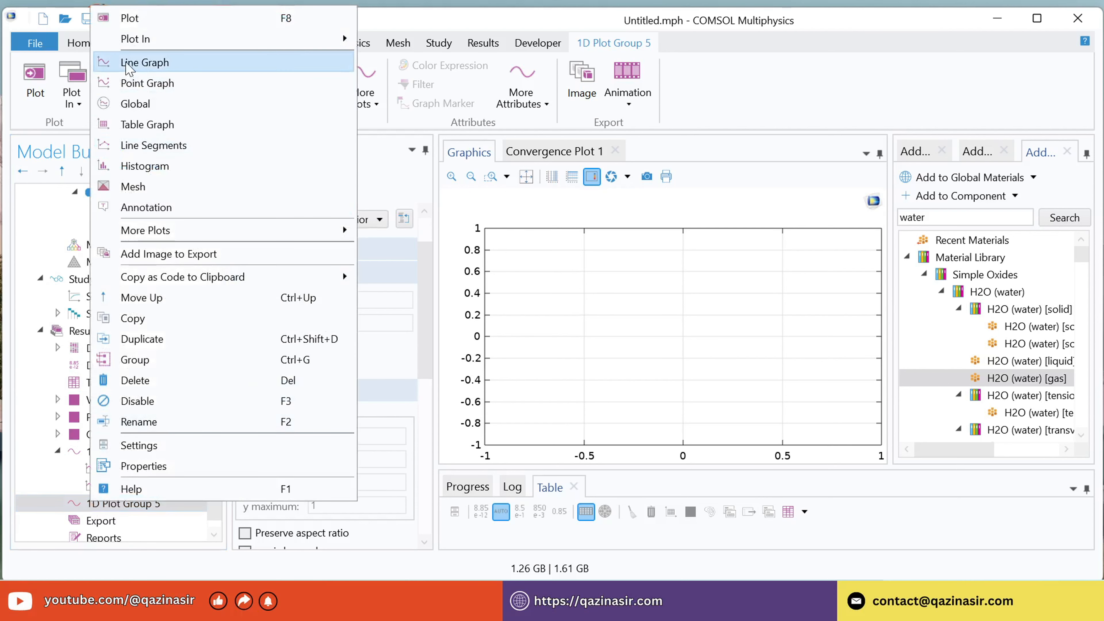
{"action": "left_click", "coordinate": [143, 63]}
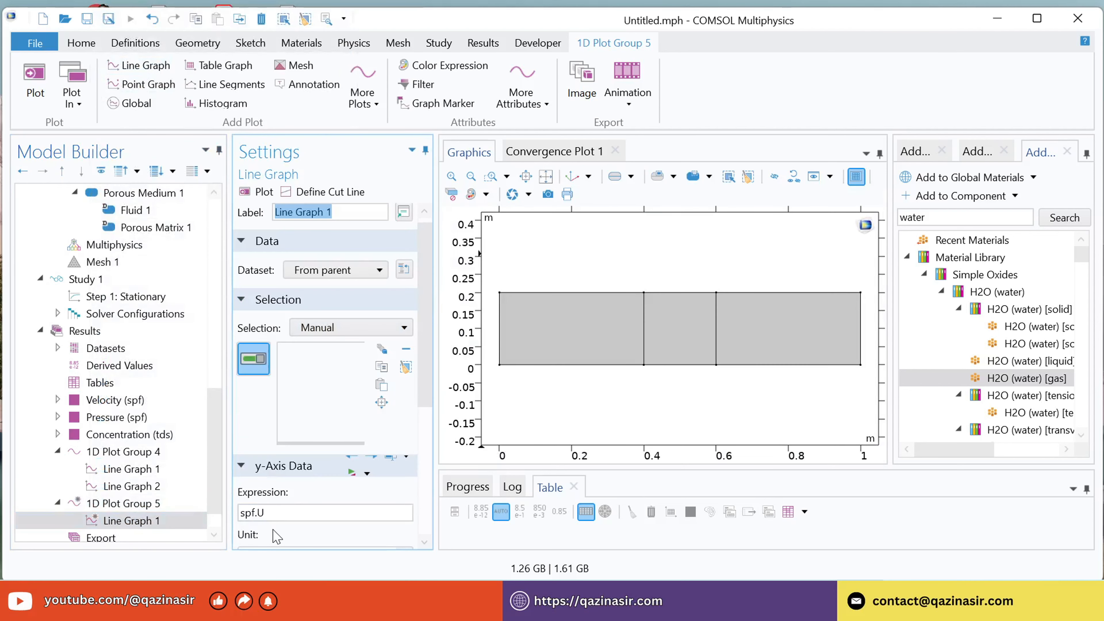
Plot the velocity component v along the porous section's entrance boundary at x = 0.4 m, using a logarithmic x-axis.
{"action": "double_click", "coordinate": [278, 512]}
{"action": "left_click", "coordinate": [174, 521]}
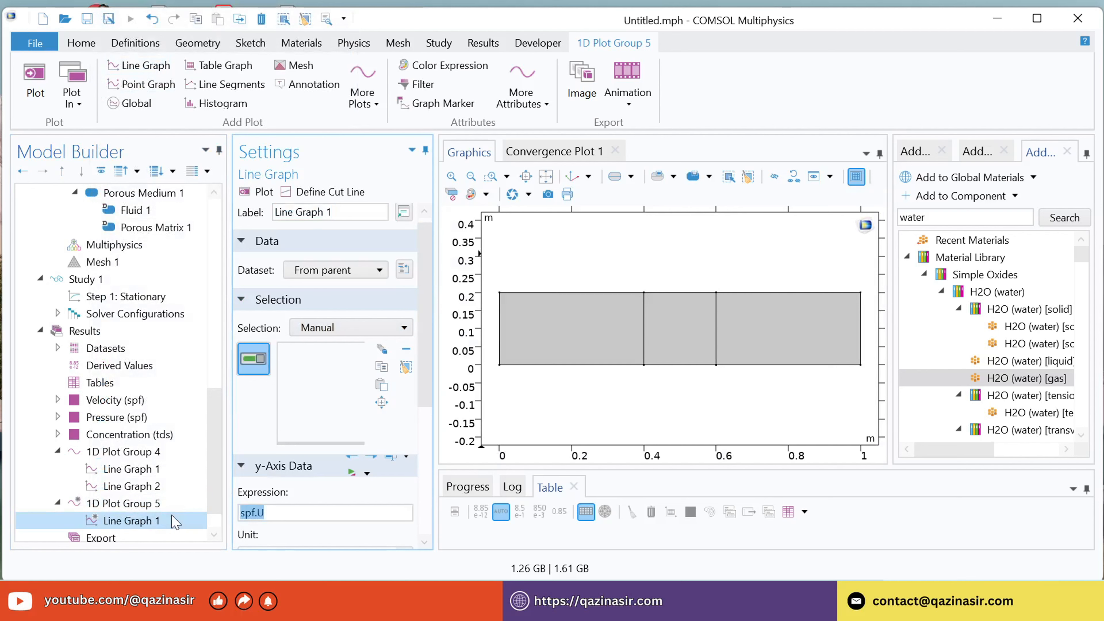
{"action": "type", "text": "v"}
{"action": "left_click_drag", "start_coordinate": [424, 271], "coordinate": [426, 328]}
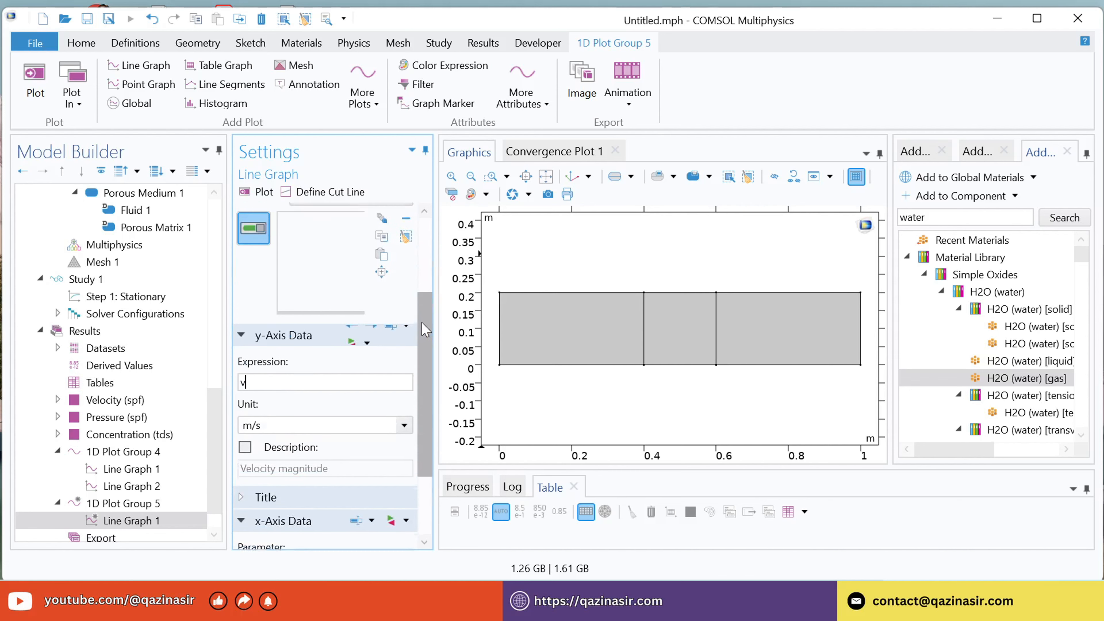
{"action": "left_click", "coordinate": [644, 332]}
{"action": "left_click", "coordinate": [257, 191]}
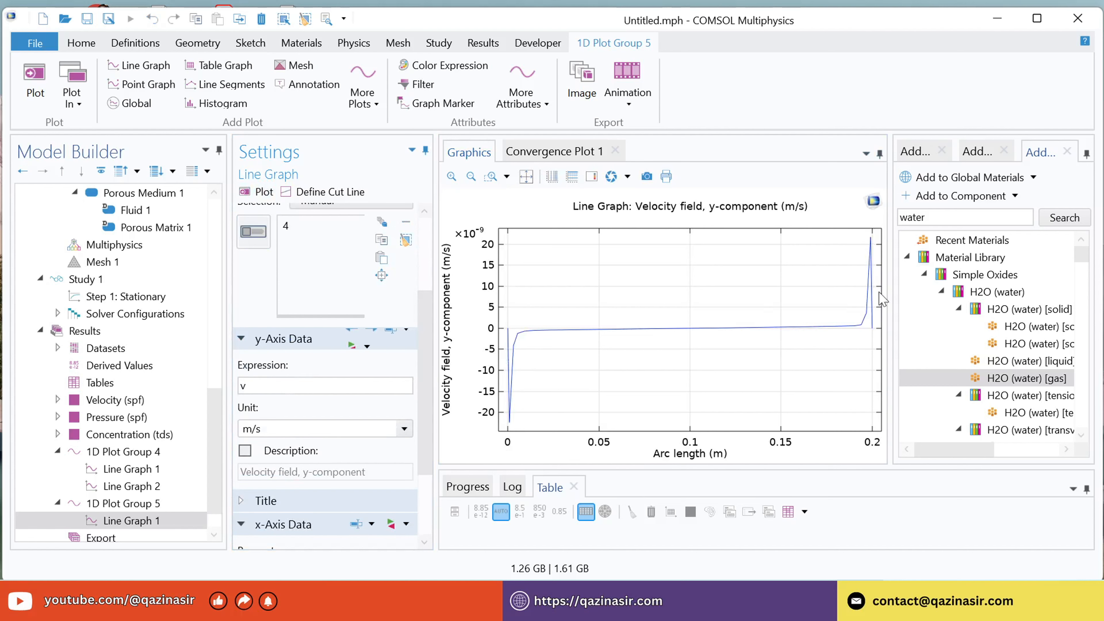
{"action": "left_click", "coordinate": [553, 176]}
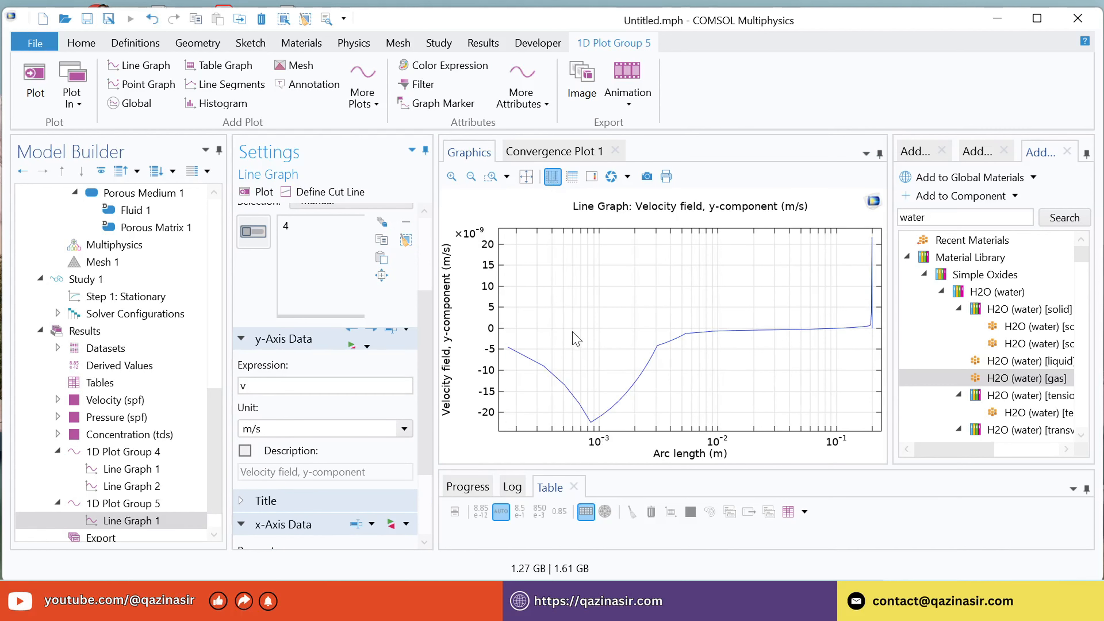
Add a second Line Graph to the velocity plot group and plot expression u along the porous section's exit boundary at x = 0.6 m.
{"action": "left_click", "coordinate": [123, 503]}
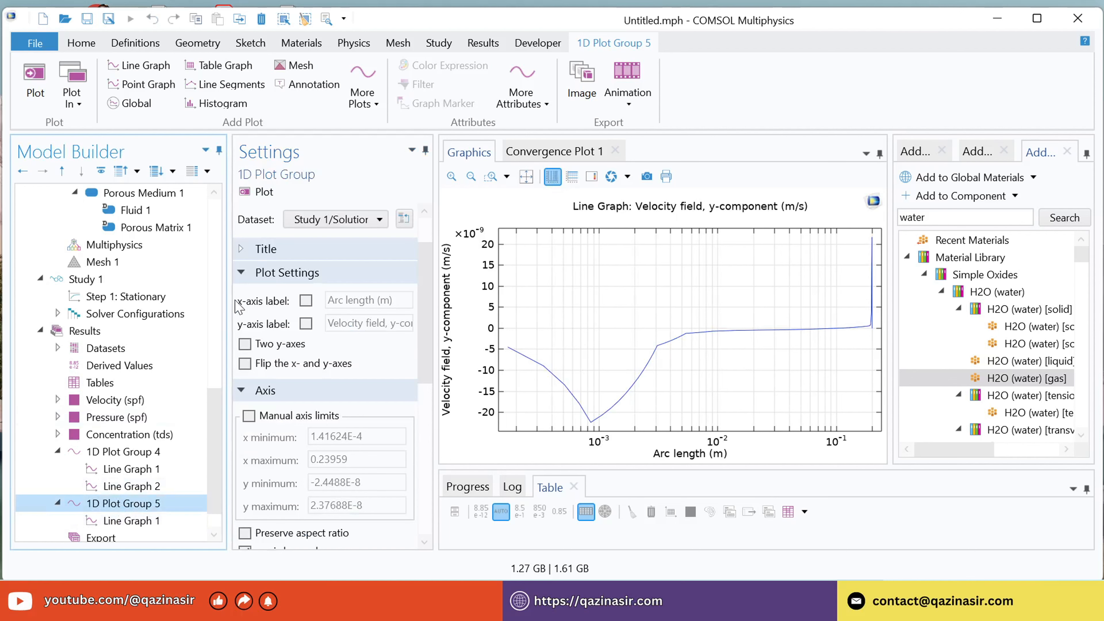
{"action": "right_click", "coordinate": [111, 504]}
{"action": "left_click", "coordinate": [196, 59]}
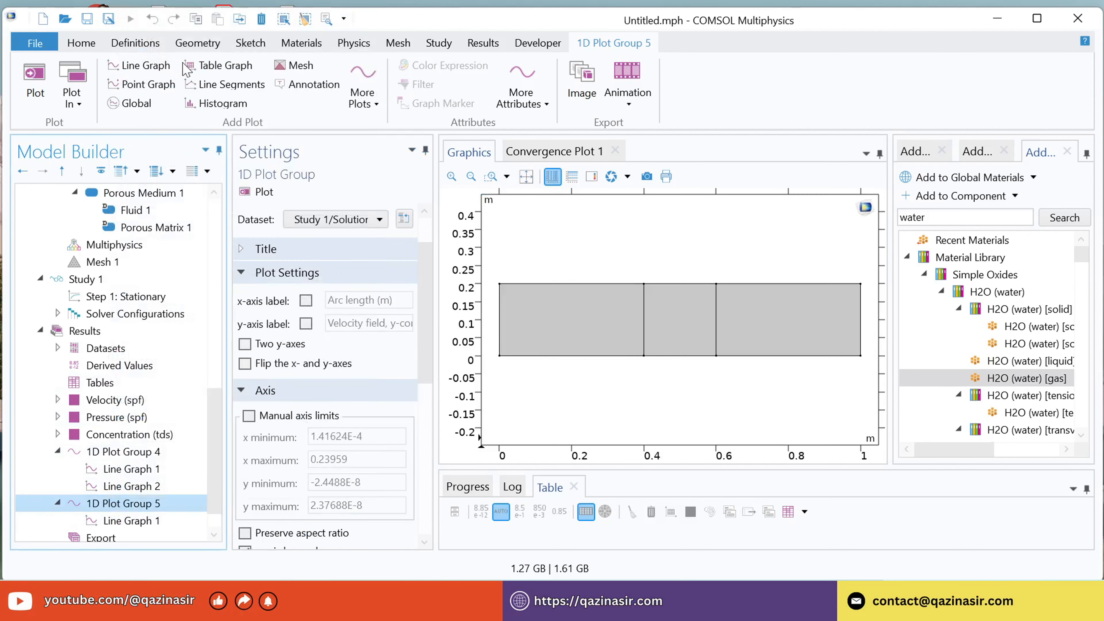
{"action": "left_click", "coordinate": [716, 329]}
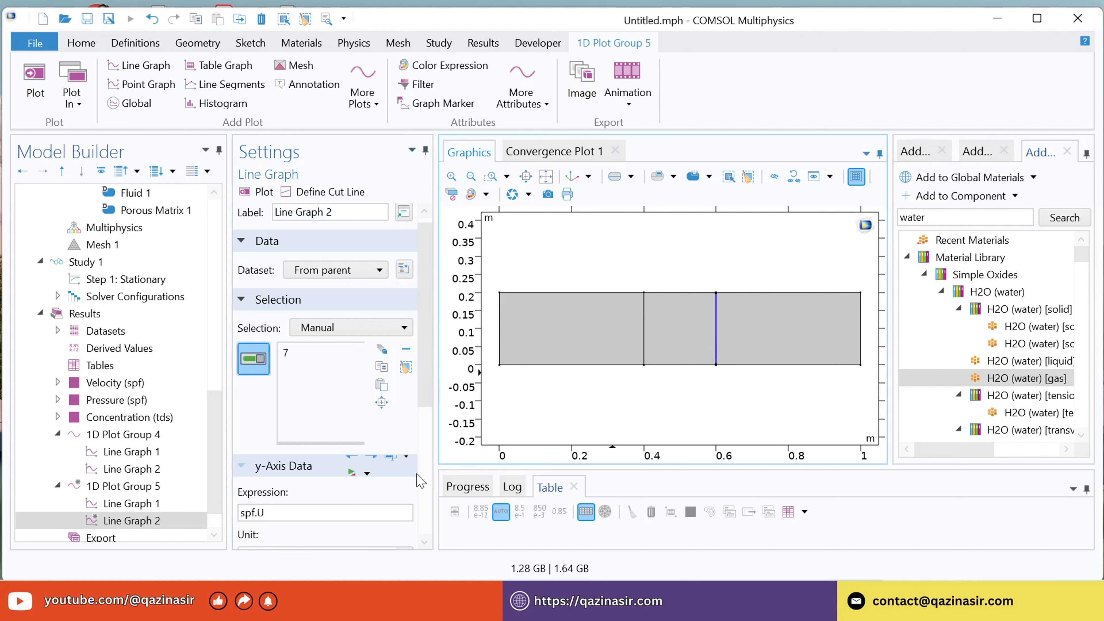
{"action": "left_click_drag", "start_coordinate": [295, 514], "coordinate": [199, 536]}
{"action": "left_click", "coordinate": [155, 524]}
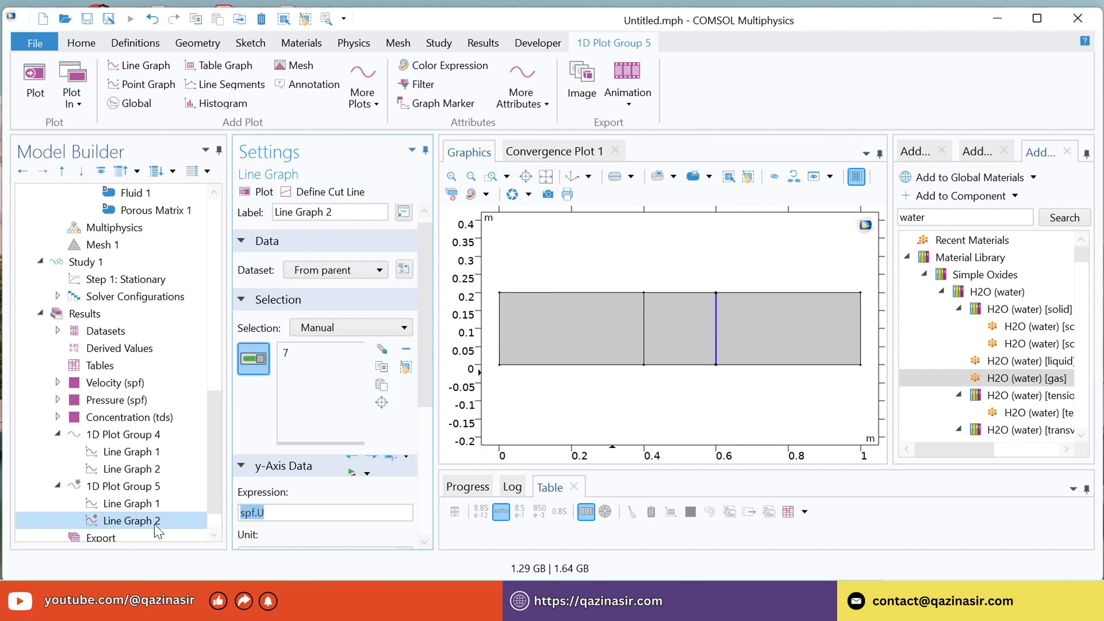
{"action": "type", "text": "u"}
{"action": "scroll", "coordinate": [302, 498], "scroll_direction": "down", "scroll_amount": 3}
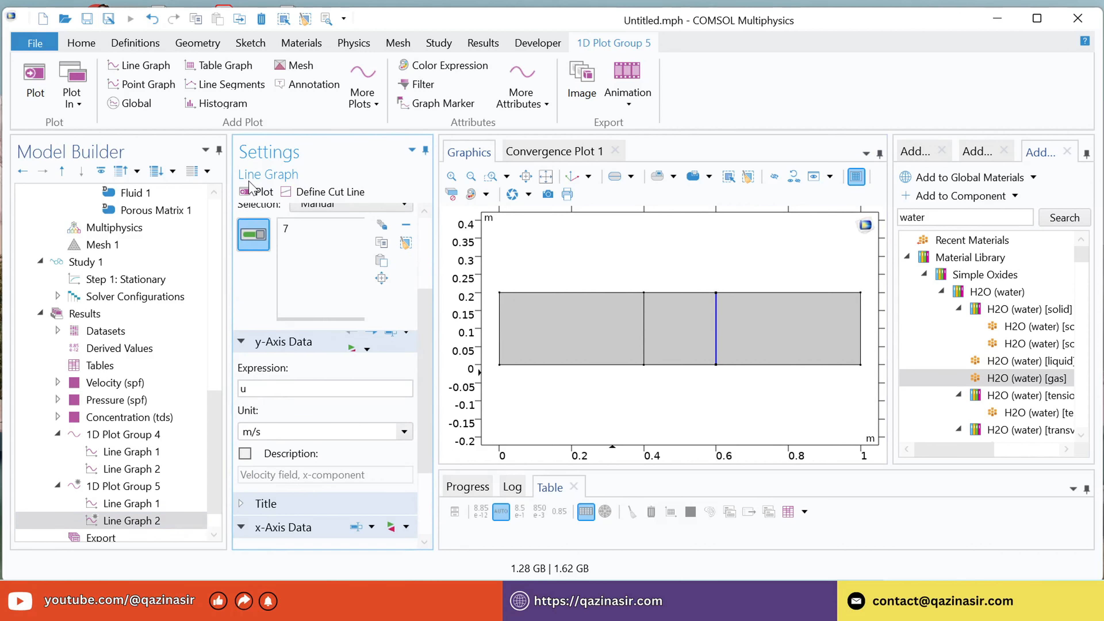
{"action": "left_click", "coordinate": [253, 194]}
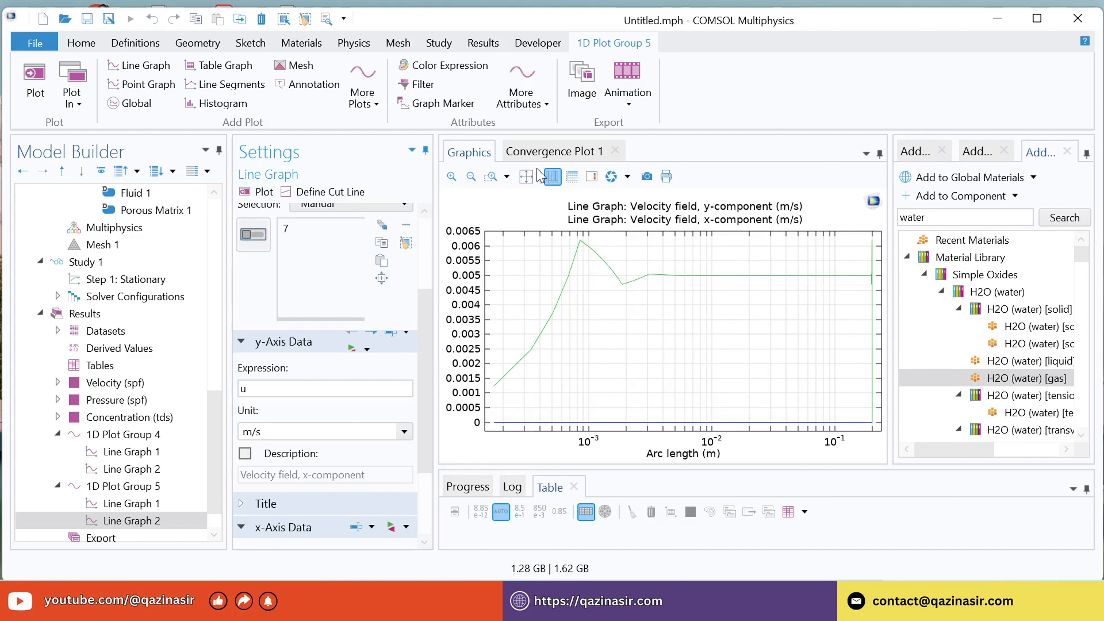
Compare the velocity curves on linear and logarithmic x-axes and review the line graphs of both 1D plot groups.
{"action": "left_click", "coordinate": [553, 178]}
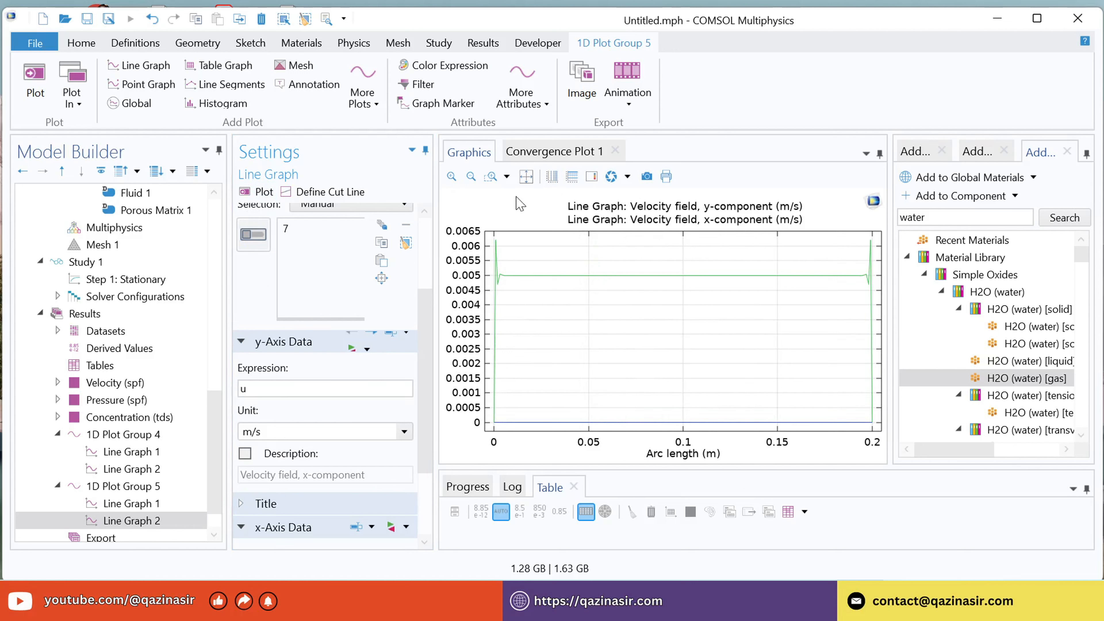
{"action": "left_click", "coordinate": [549, 180]}
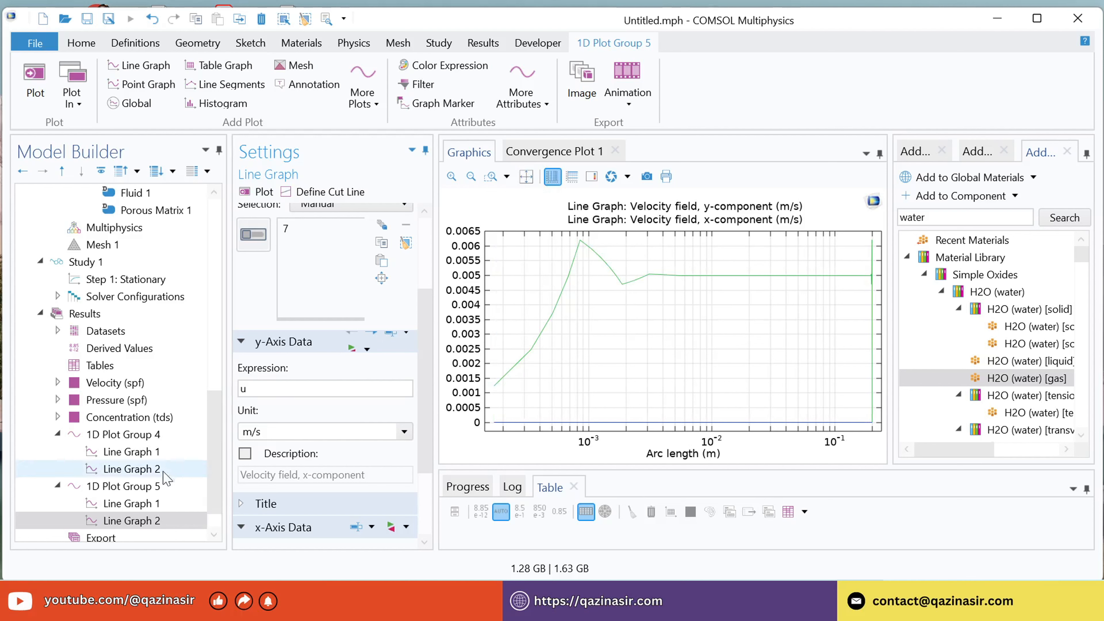
{"action": "left_click", "coordinate": [143, 505]}
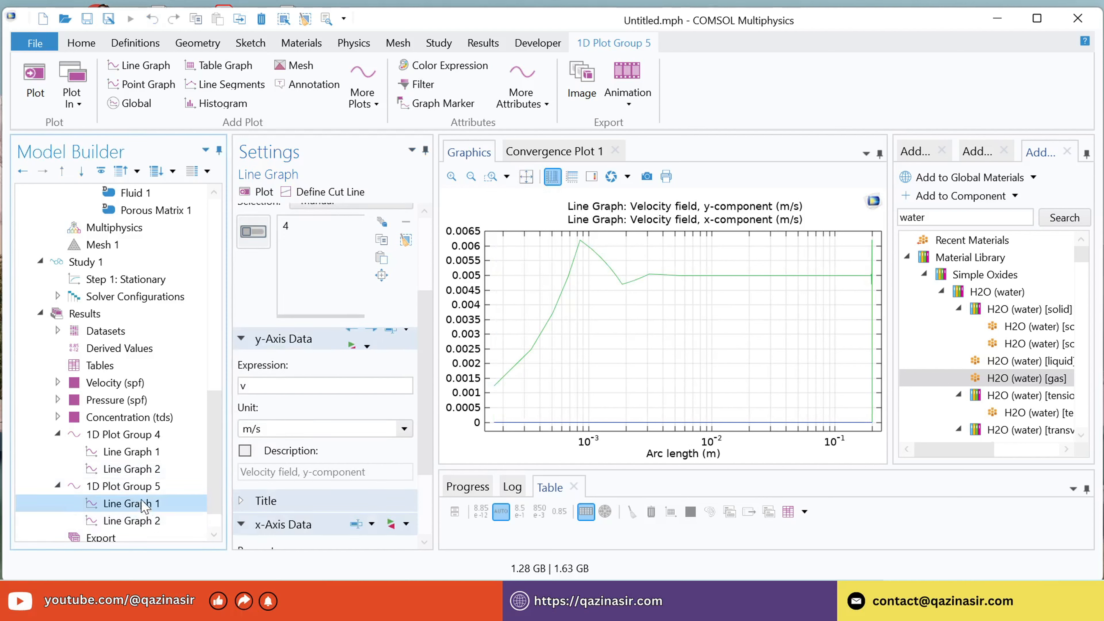
{"action": "left_click", "coordinate": [138, 488]}
{"action": "left_click", "coordinate": [136, 472]}
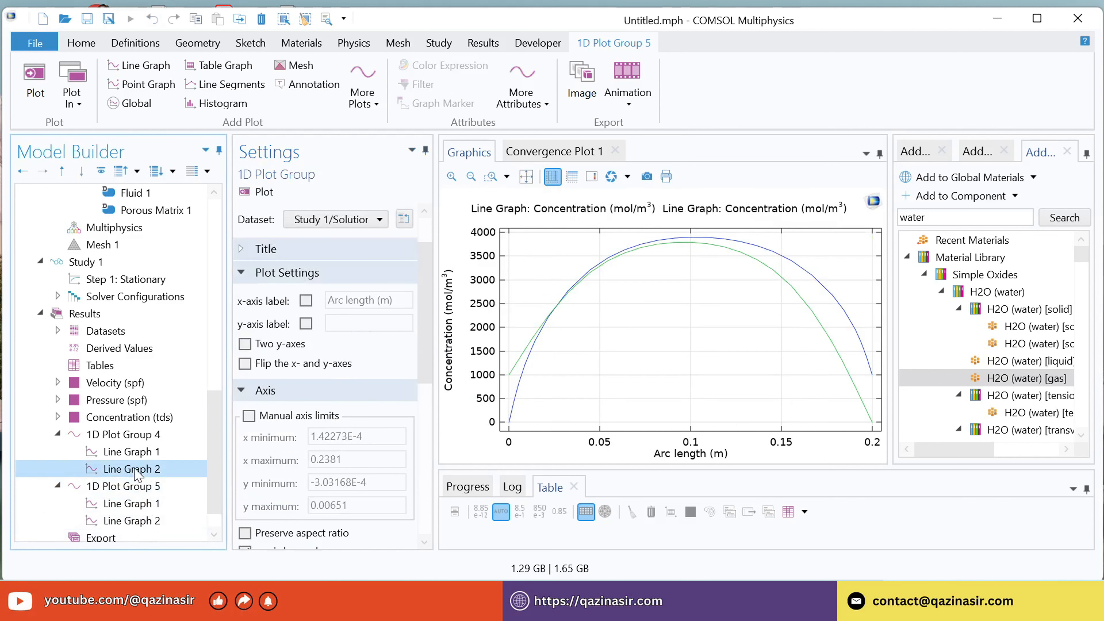